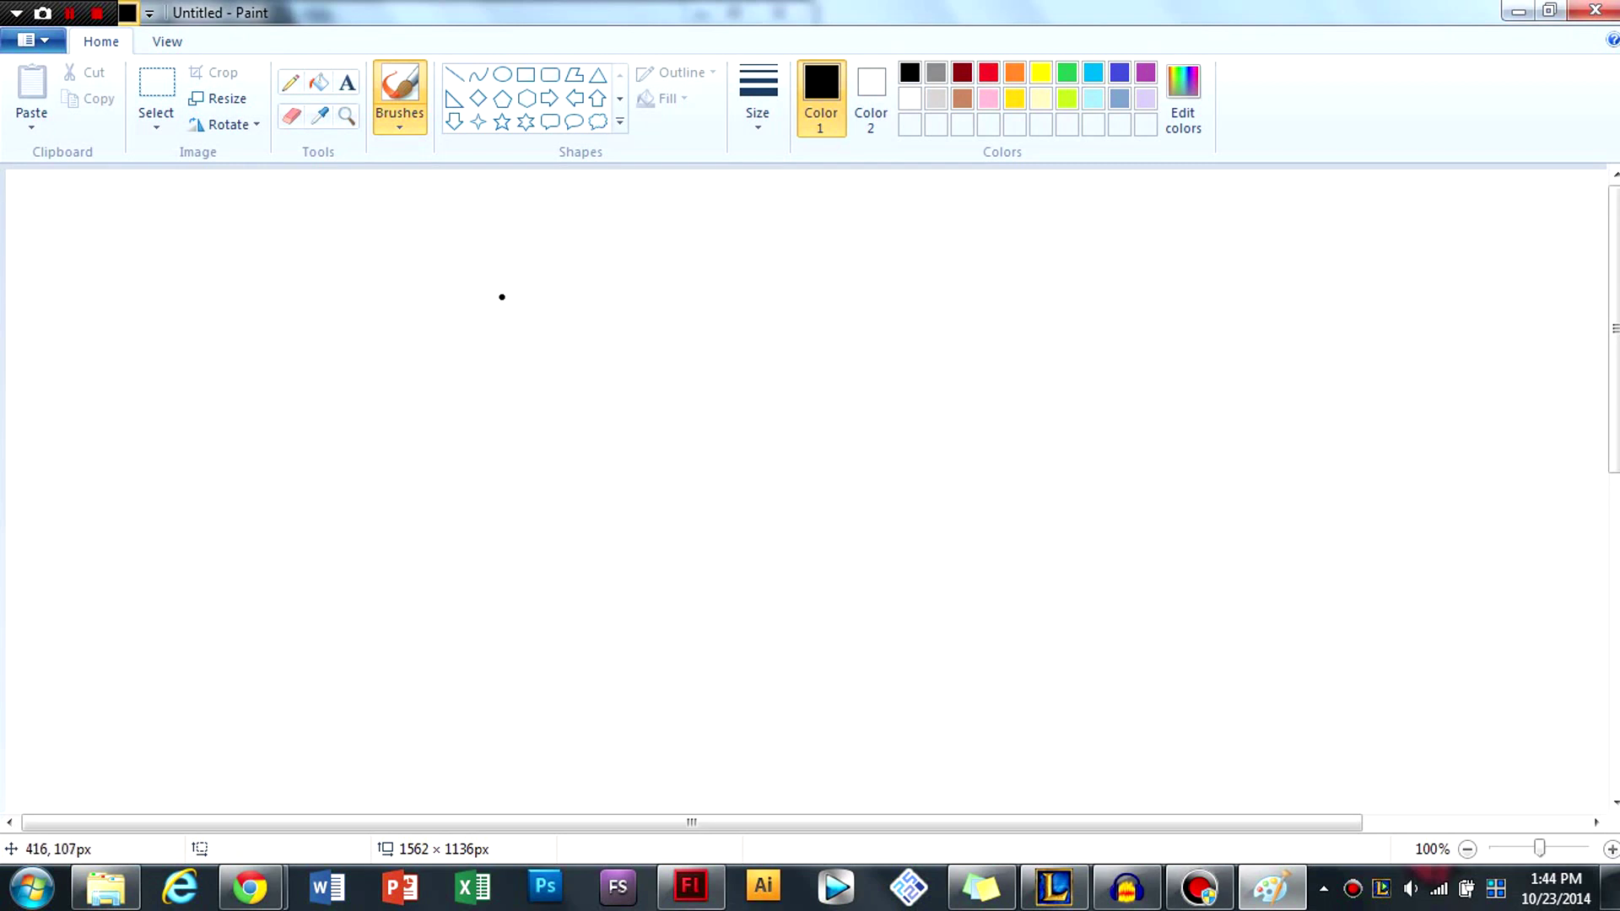
Step: Handwrite the title "LOL-NASUS" in black across the upper part of the canvas and underline it
mouse_move(342, 194)
left_mouse_down()
mouse_move(319, 251)
mouse_move(398, 267)
left_mouse_up()
mouse_move(427, 199)
left_mouse_down()
mouse_move(461, 205)
mouse_move(428, 199)
left_mouse_up()
mouse_move(506, 205)
left_mouse_down()
mouse_move(529, 270)
mouse_move(627, 232)
mouse_move(689, 244)
mouse_move(690, 309)
left_mouse_up()
mouse_move(697, 195)
left_mouse_down()
mouse_move(758, 244)
mouse_move(767, 188)
left_mouse_up()
mouse_move(796, 255)
left_mouse_down()
mouse_move(859, 265)
mouse_move(850, 226)
mouse_move(862, 233)
left_mouse_up()
mouse_move(923, 188)
left_mouse_down()
mouse_move(898, 223)
mouse_move(913, 257)
mouse_move(990, 257)
mouse_move(1004, 193)
mouse_move(1026, 202)
mouse_move(1029, 277)
left_mouse_up()
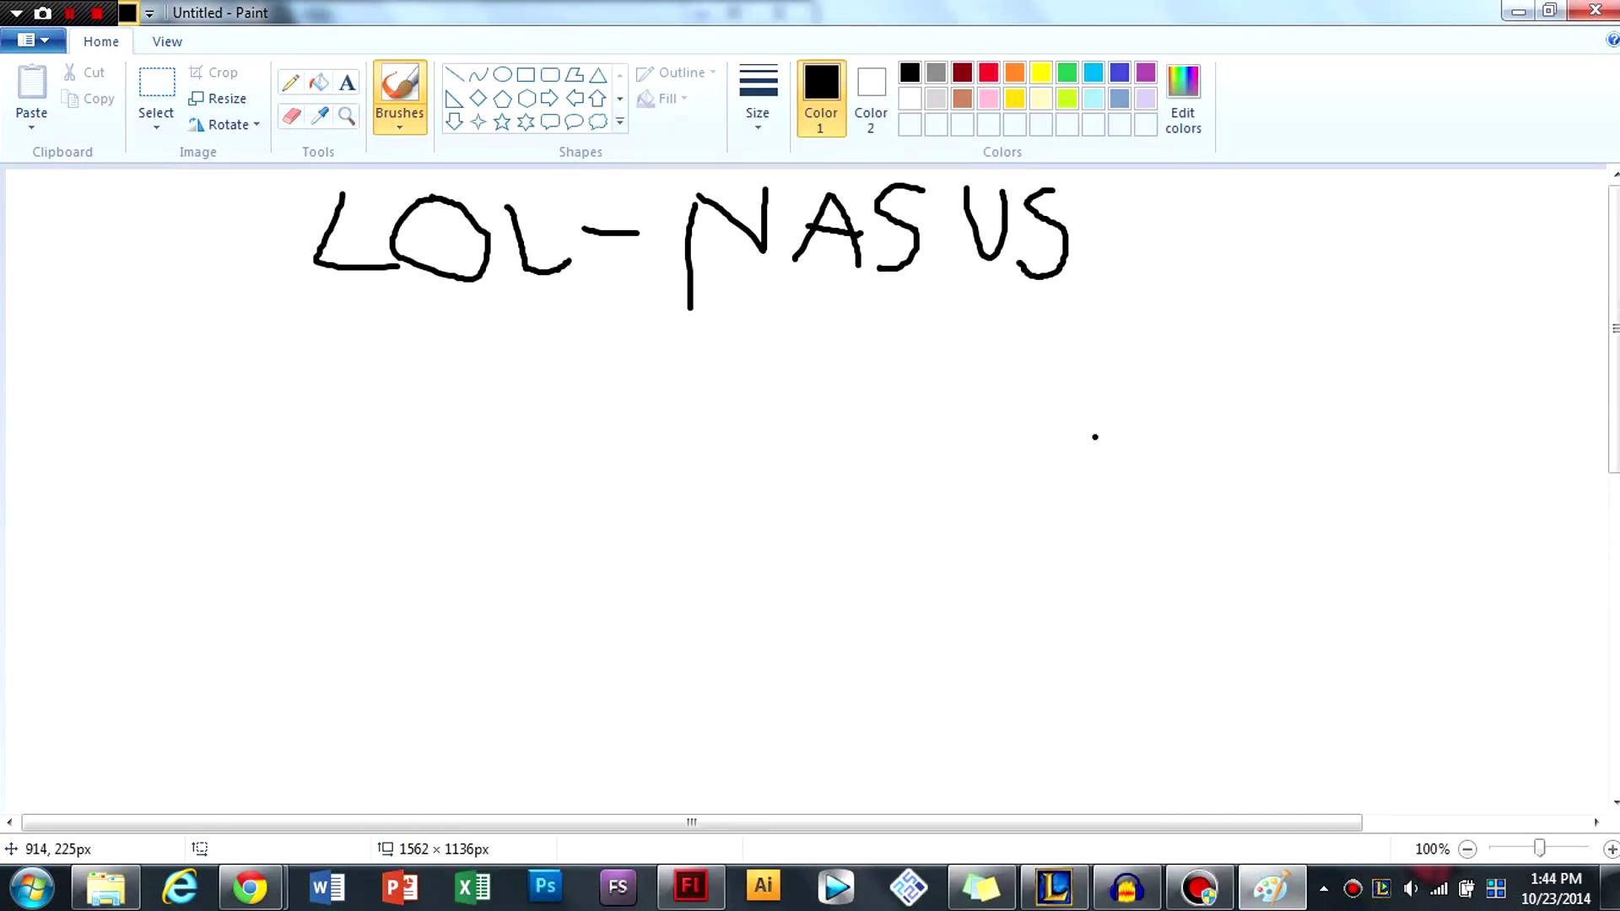
left_click_drag(269, 309, 1095, 318)
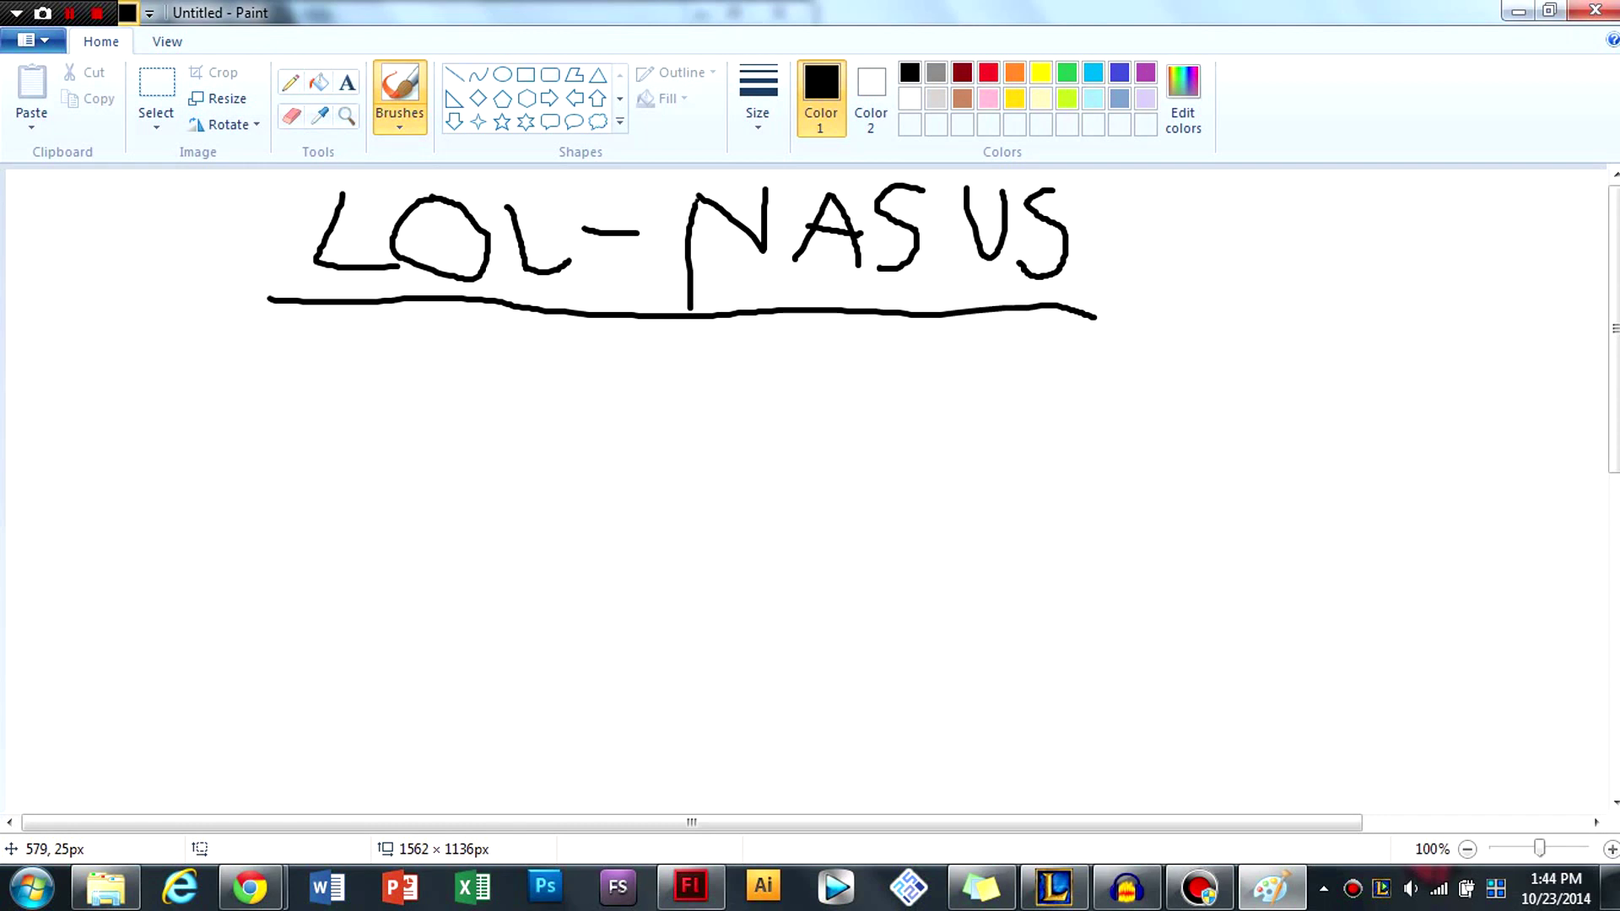
Step: Draw the outline of a dog-like head with snout, nostril, mouth line and lower jaw below the title, using the second-thinnest brush size
scroll(784, 412, "down", 3)
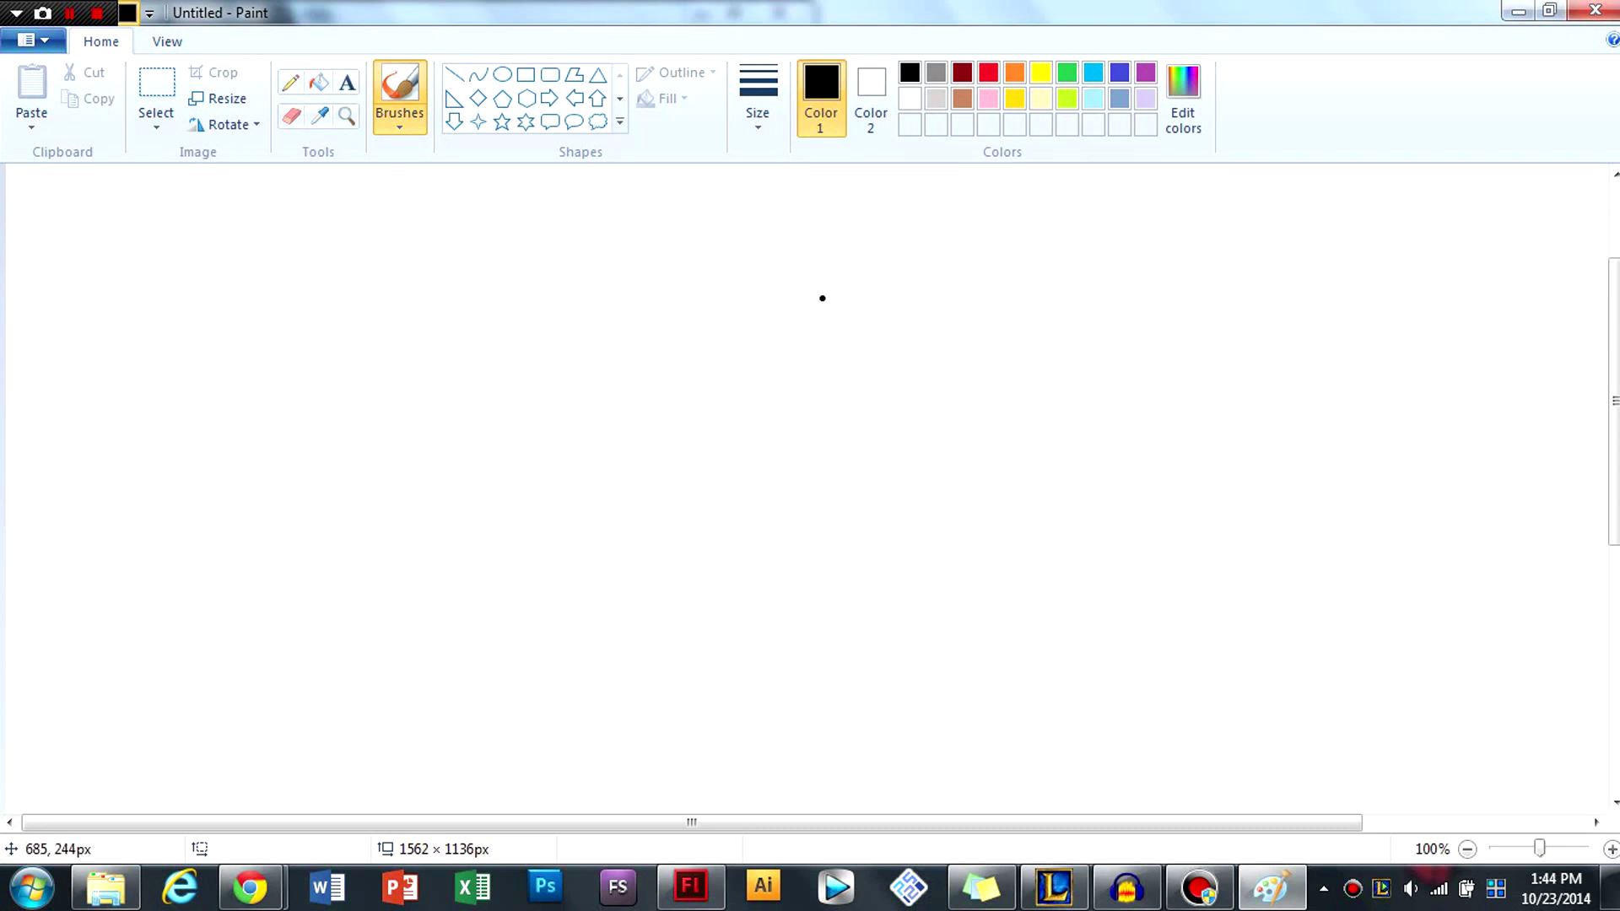
left_click(758, 99)
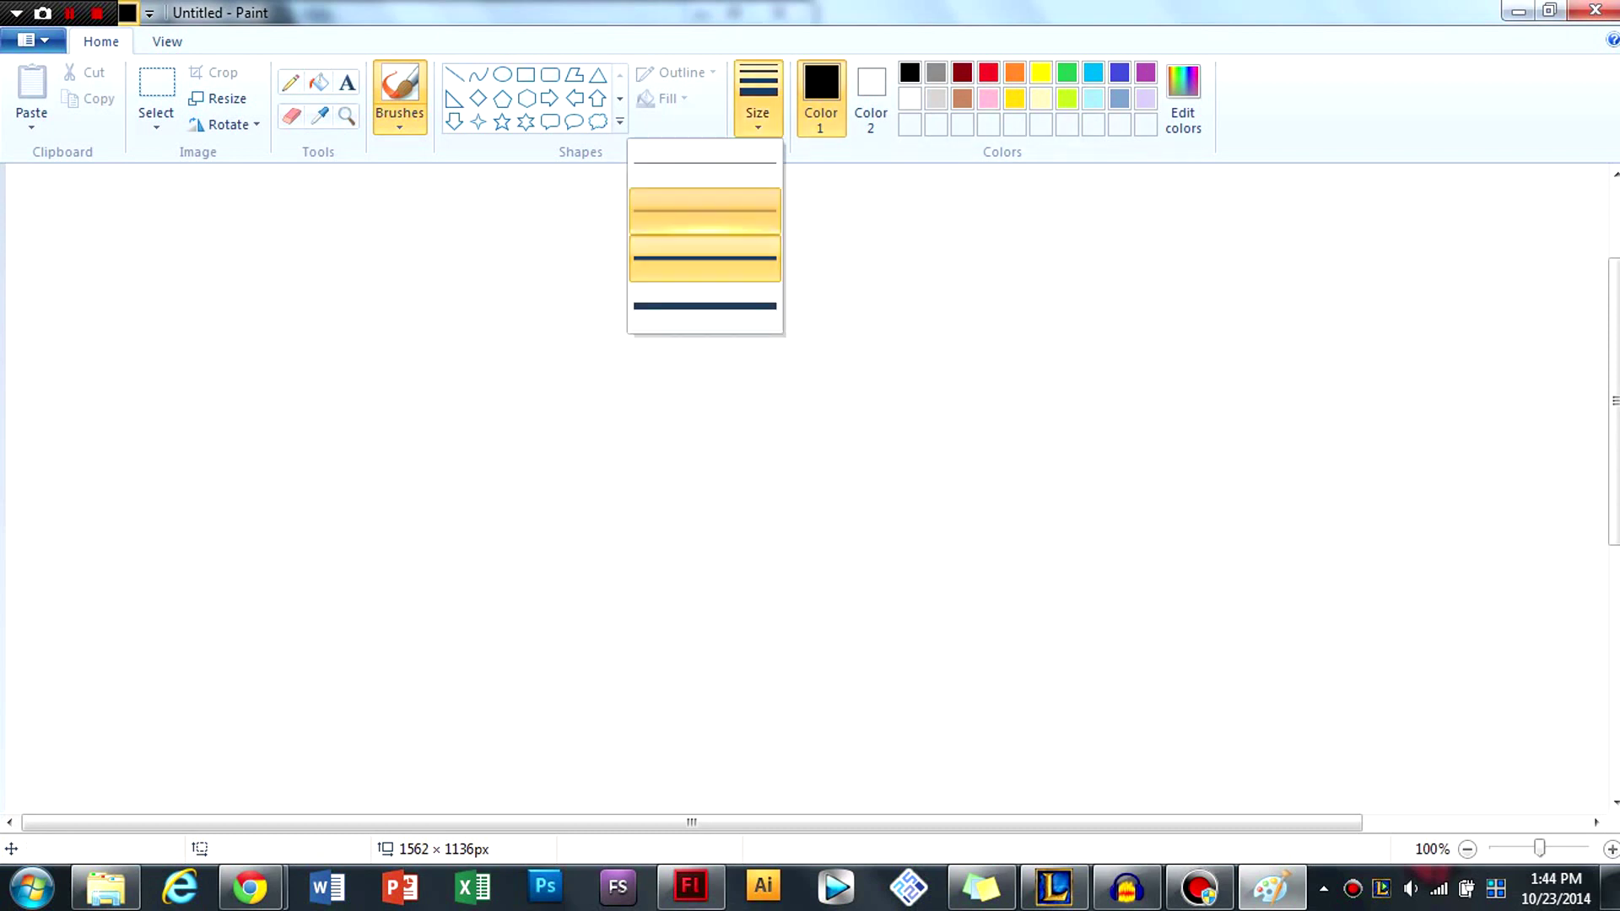
left_click(704, 211)
mouse_move(755, 322)
left_mouse_down()
mouse_move(706, 361)
mouse_move(746, 364)
mouse_move(699, 364)
mouse_move(746, 372)
mouse_move(702, 361)
mouse_move(707, 406)
mouse_move(775, 398)
mouse_move(878, 357)
left_mouse_up()
mouse_move(713, 409)
left_mouse_down()
mouse_move(804, 429)
mouse_move(886, 390)
left_mouse_up()
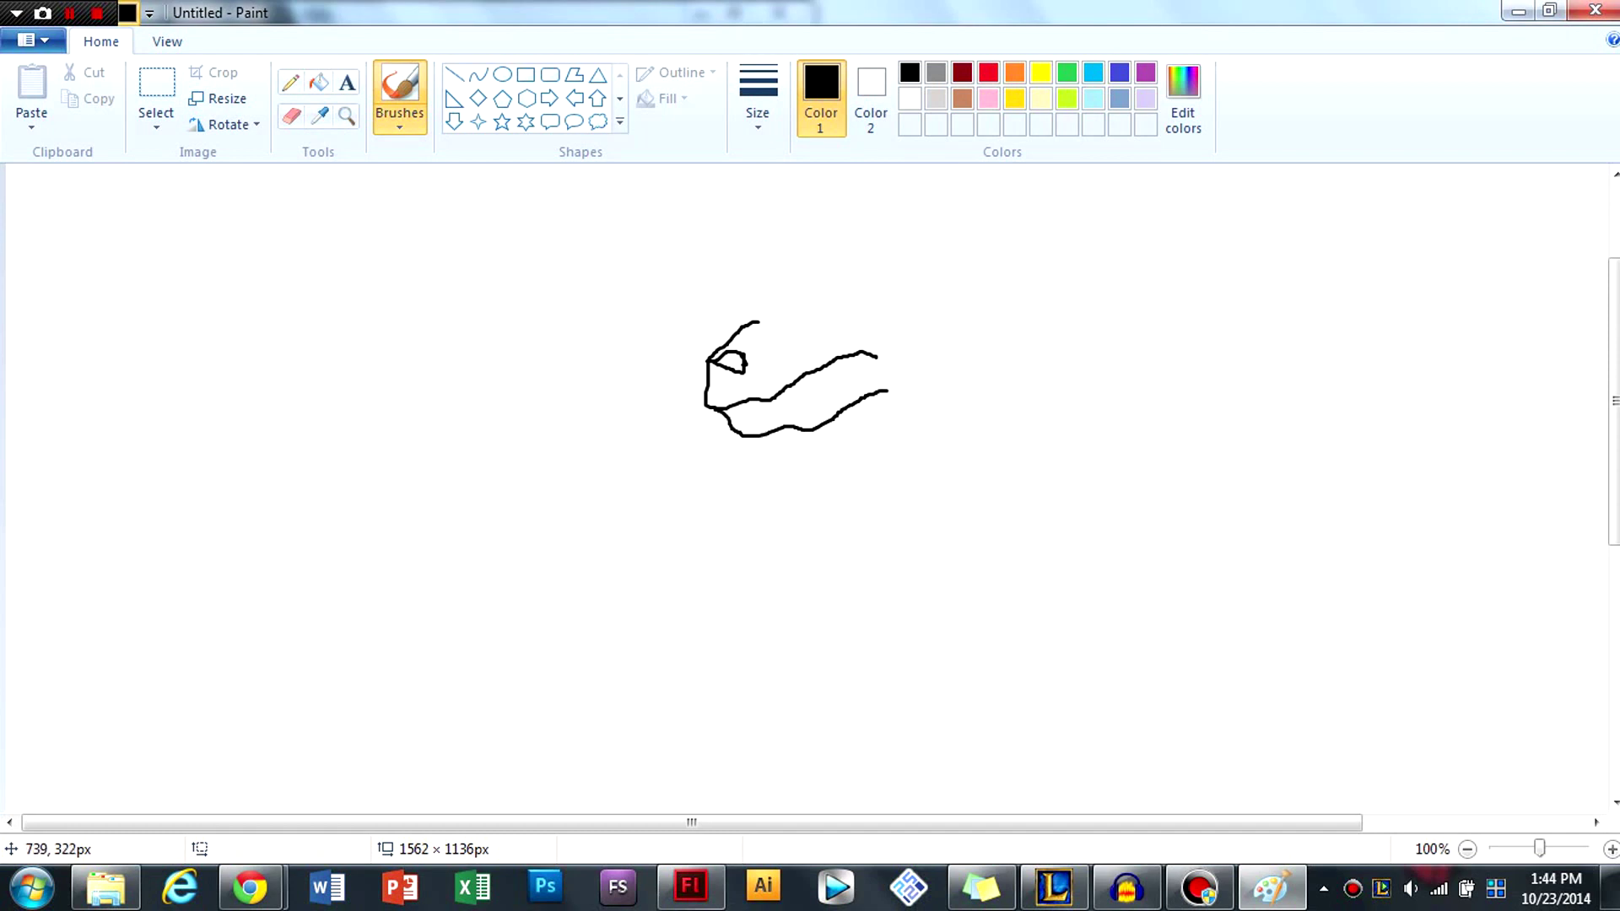
mouse_move(757, 318)
left_mouse_down()
mouse_move(773, 286)
mouse_move(867, 294)
mouse_move(889, 333)
mouse_move(883, 400)
left_mouse_up()
Step: Add two long pointed ears and the two eyes to the head
mouse_move(845, 281)
left_mouse_down()
mouse_move(981, 219)
mouse_move(961, 285)
mouse_move(891, 340)
left_mouse_up()
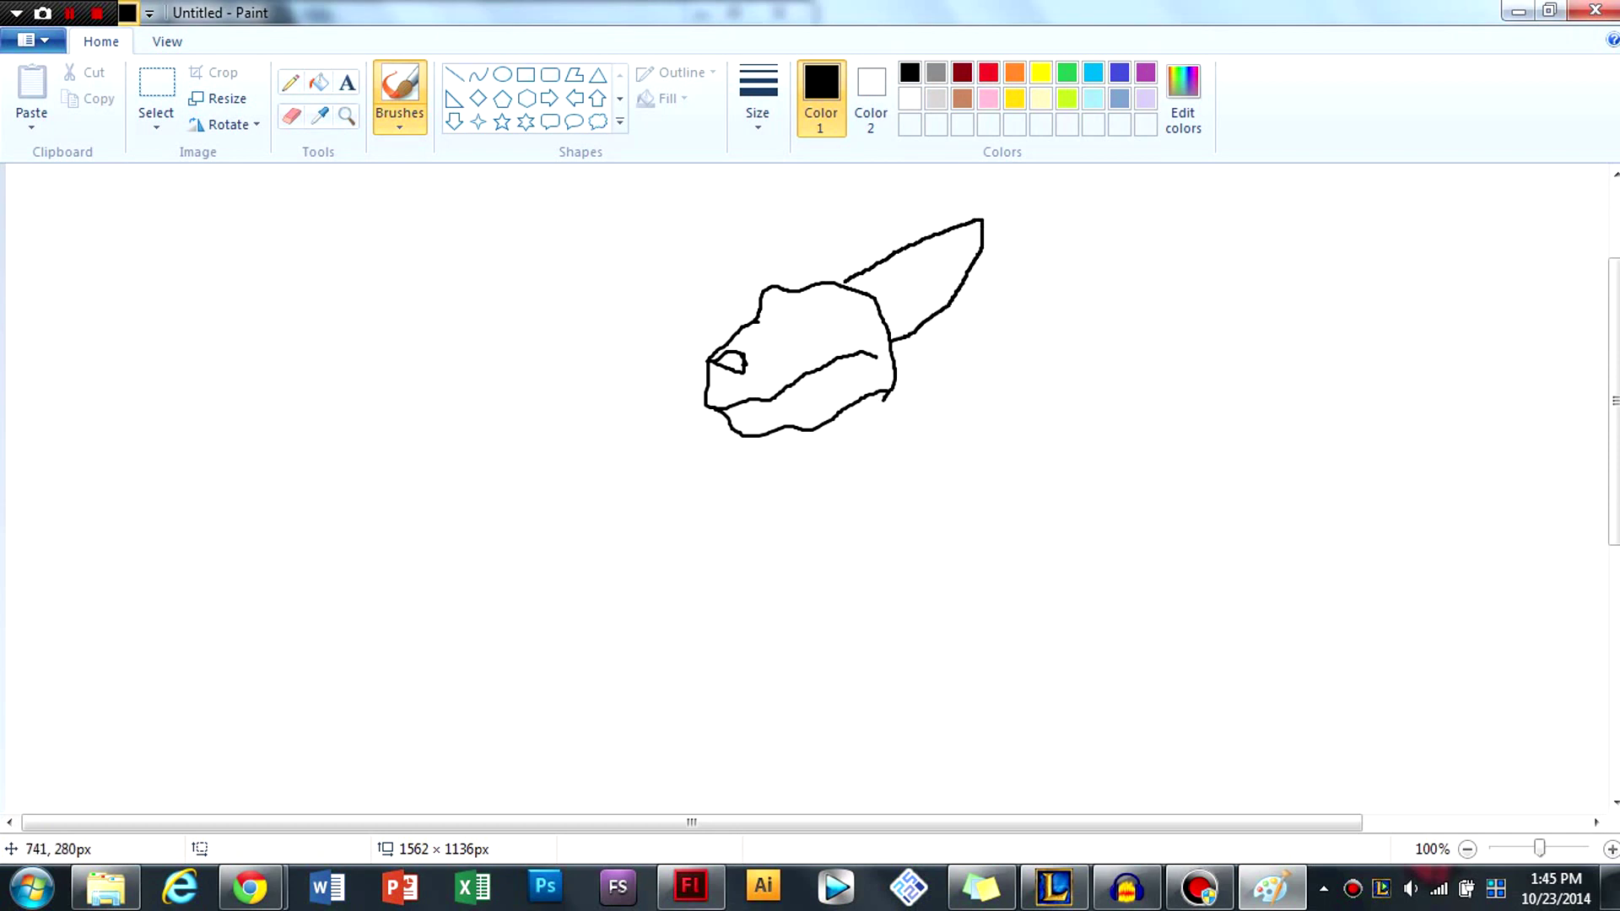
mouse_move(780, 283)
left_mouse_down()
mouse_move(666, 232)
mouse_move(724, 316)
mouse_move(744, 324)
mouse_move(774, 291)
mouse_move(752, 326)
left_mouse_up()
mouse_move(840, 292)
left_mouse_down()
mouse_move(823, 317)
mouse_move(842, 336)
mouse_move(863, 305)
mouse_move(831, 293)
left_mouse_up()
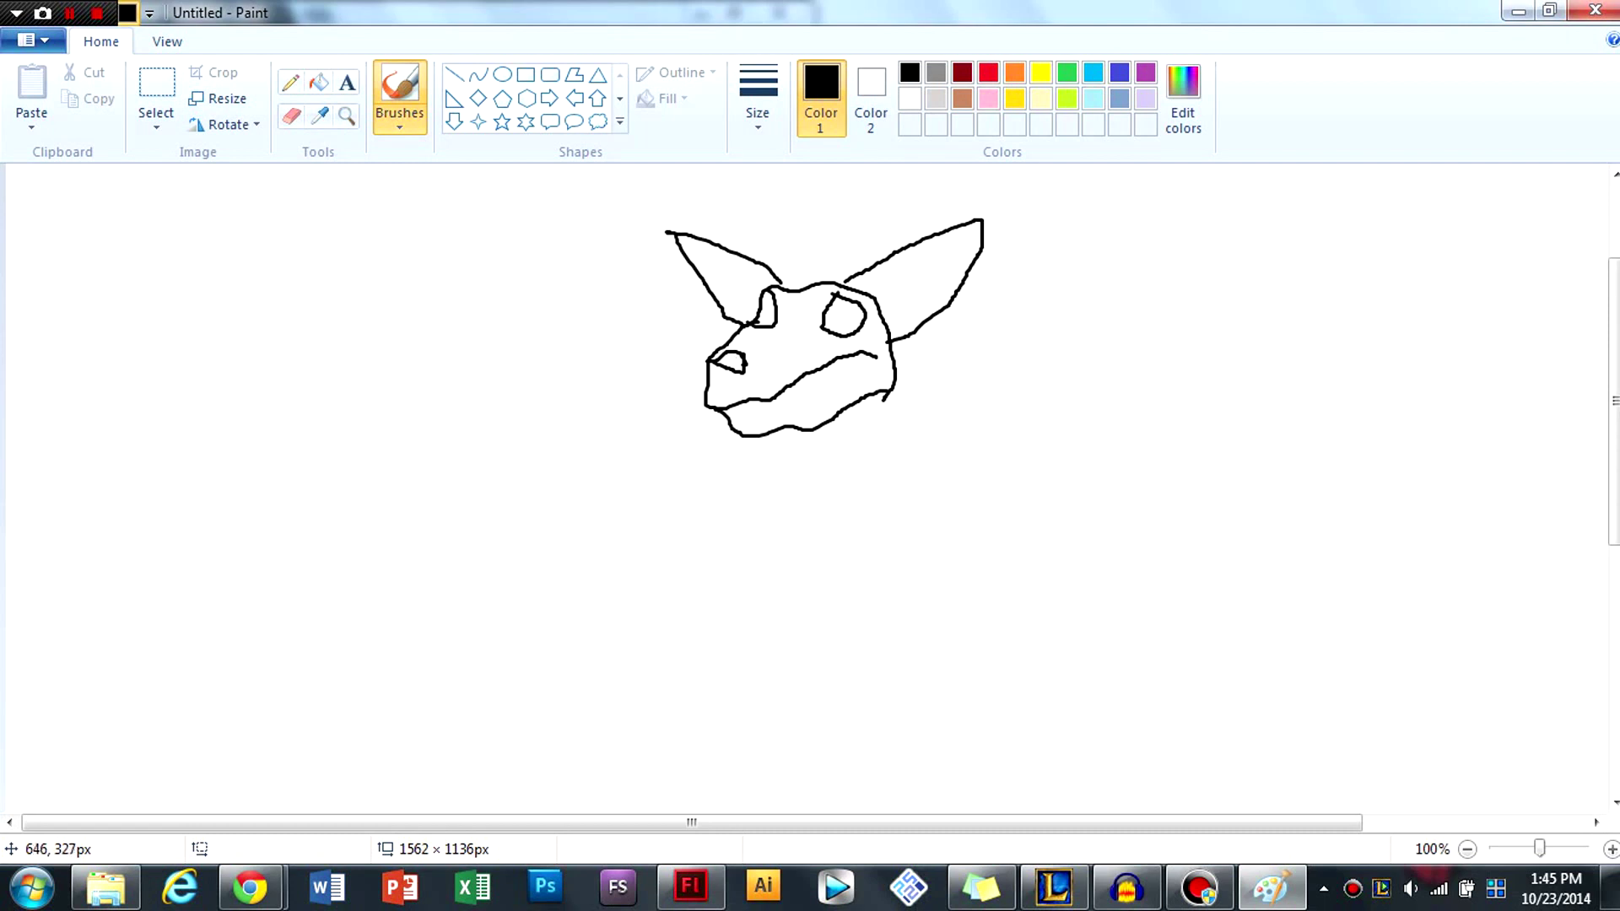
Step: Draw pointed teeth along the mouth, a peaked line joining the ears, and small points under each ear
mouse_move(797, 384)
left_mouse_down()
mouse_move(806, 407)
mouse_move(808, 376)
mouse_move(861, 357)
left_mouse_up()
left_click(744, 409)
left_click_drag(724, 402, 779, 392)
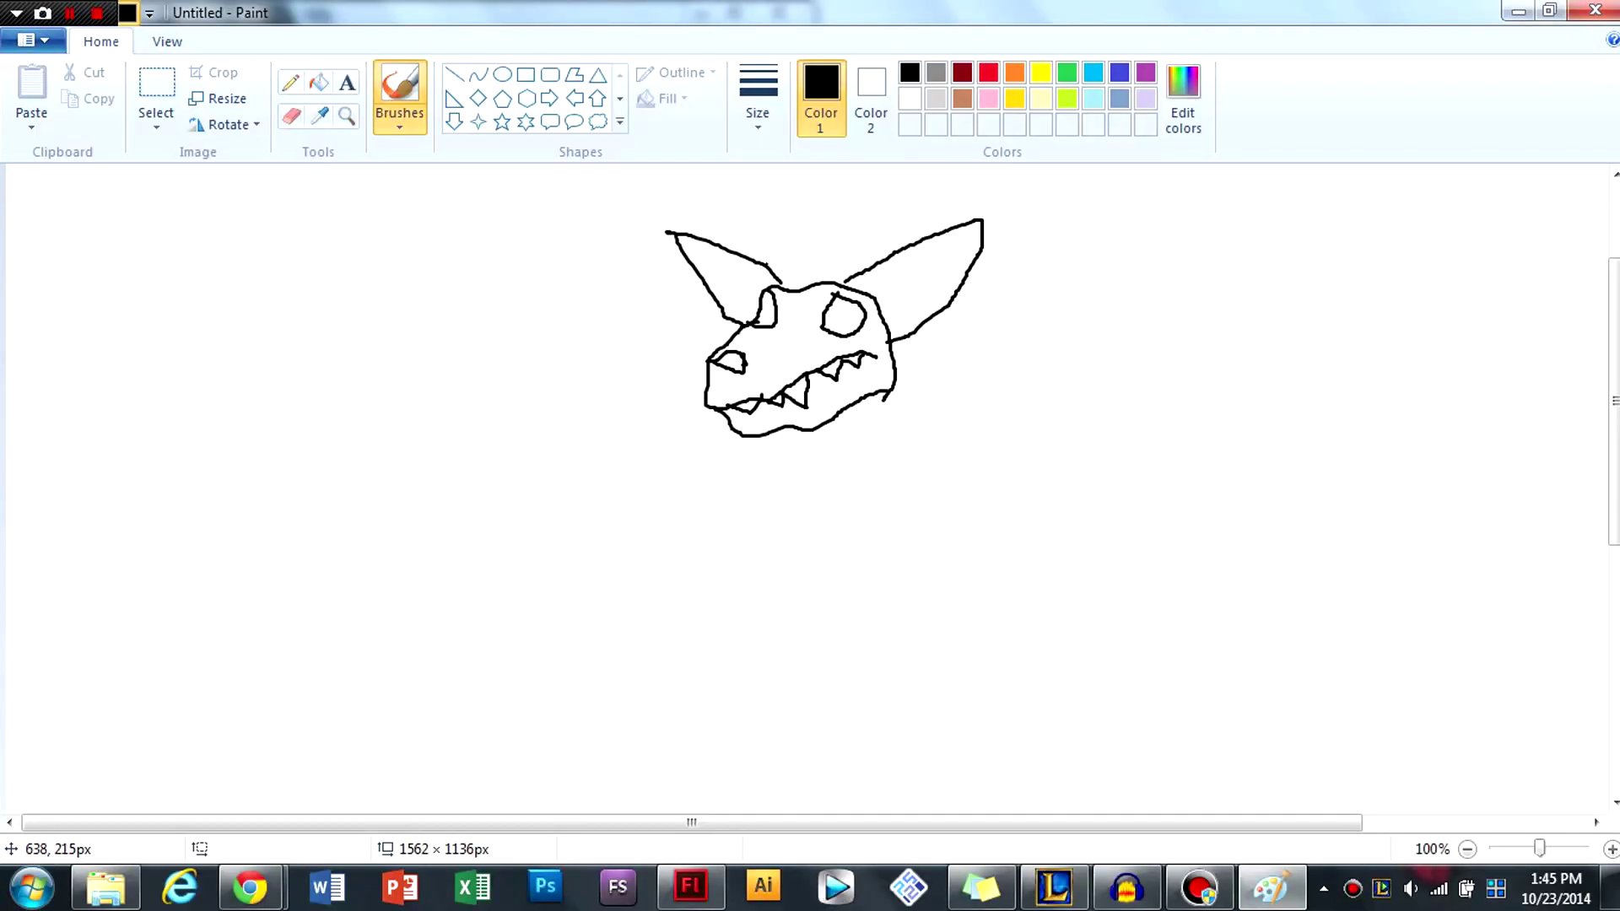
left_click_drag(765, 264, 858, 268)
left_click_drag(723, 309, 725, 334)
left_click_drag(911, 336, 900, 358)
Step: Sketch the body's stick skeleton below the head: a spine, a hip line, two spread legs and two outstretched arms
scroll(829, 438, "down", 3)
scroll(814, 470, "up", 3)
mouse_move(852, 407)
left_mouse_down()
mouse_move(872, 460)
mouse_move(875, 685)
left_mouse_up()
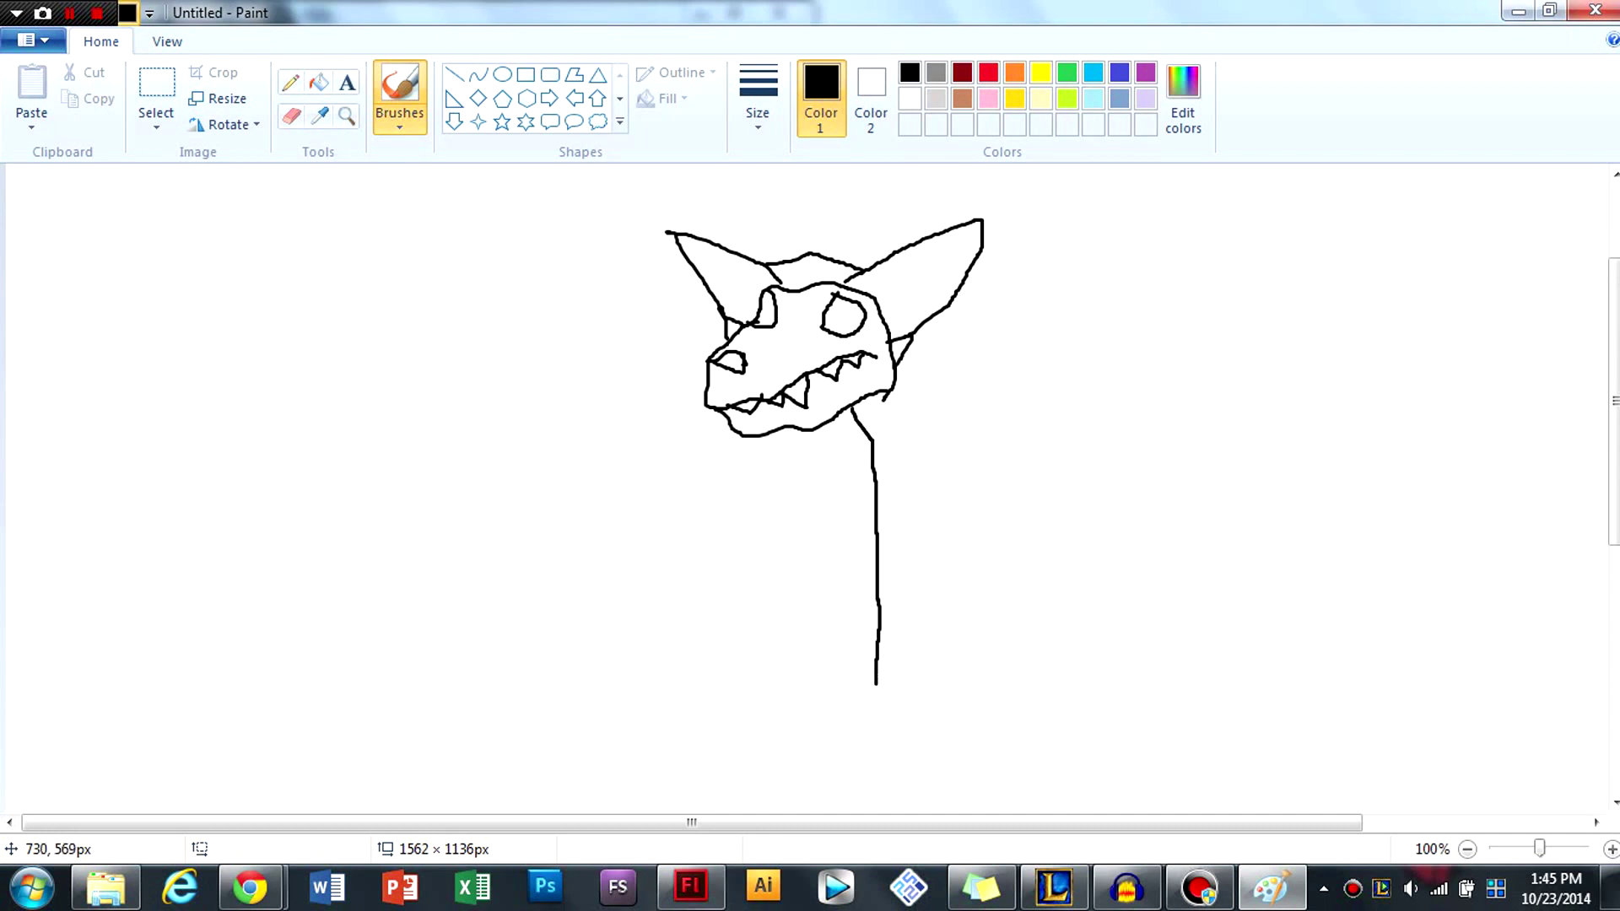
scroll(871, 642, "down", 3)
left_click_drag(832, 523, 951, 537)
left_click_drag(825, 524, 722, 703)
mouse_move(958, 544)
left_mouse_down()
mouse_move(1011, 636)
mouse_move(1163, 715)
left_mouse_up()
scroll(902, 600, "up", 3)
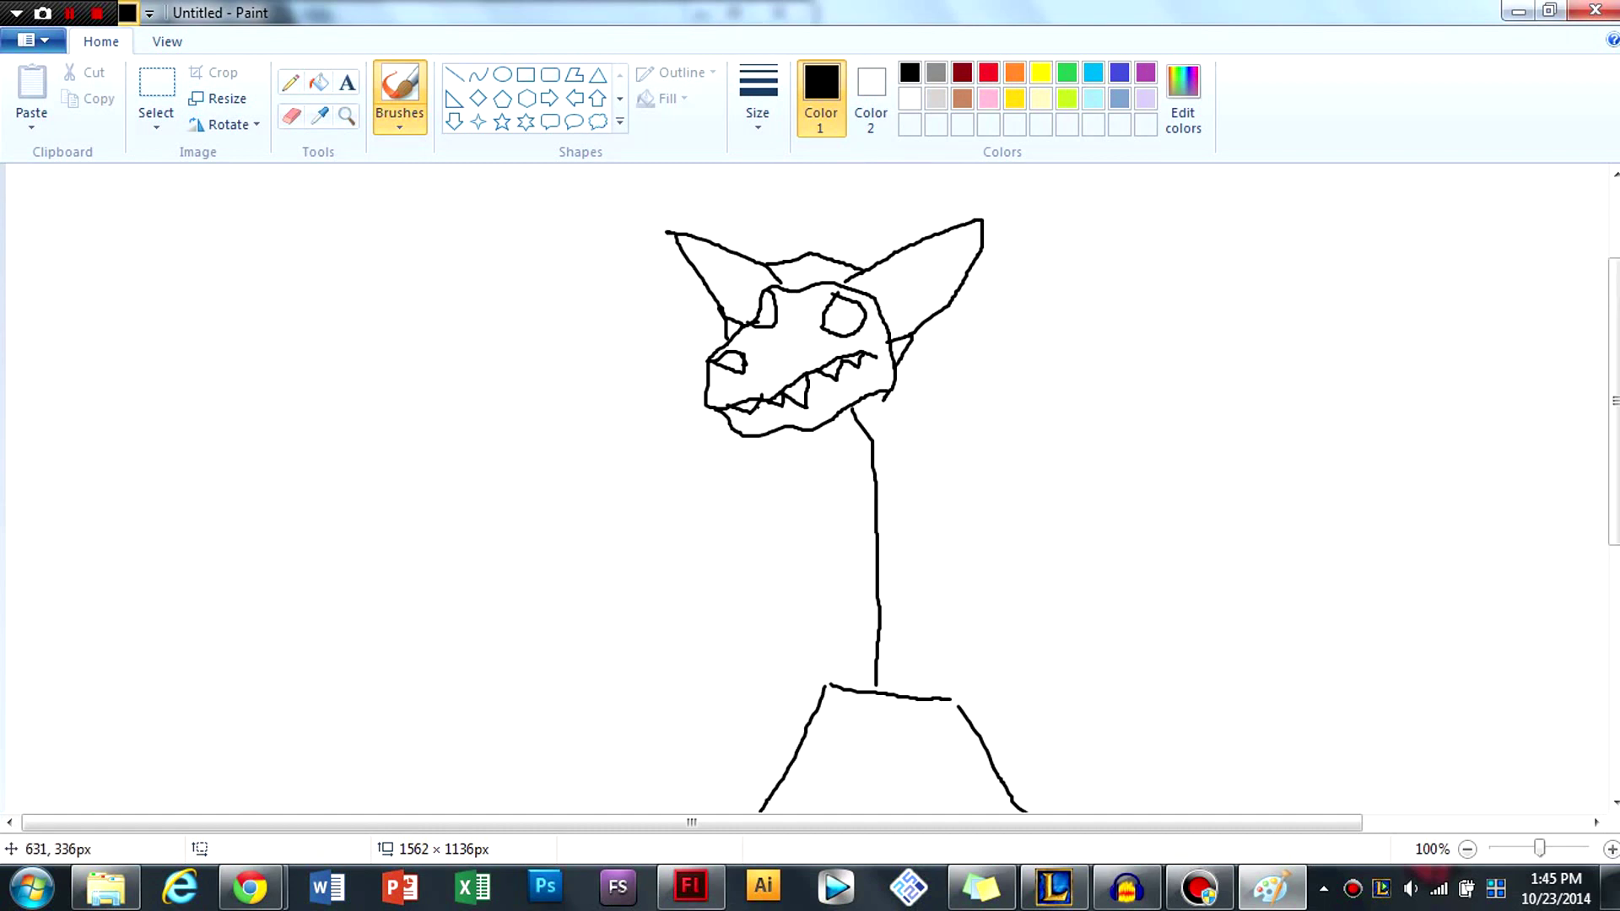
mouse_move(854, 411)
left_mouse_down()
mouse_move(1138, 383)
mouse_move(1290, 438)
left_mouse_up()
mouse_move(854, 411)
left_mouse_down()
mouse_move(602, 391)
mouse_move(489, 426)
left_mouse_up()
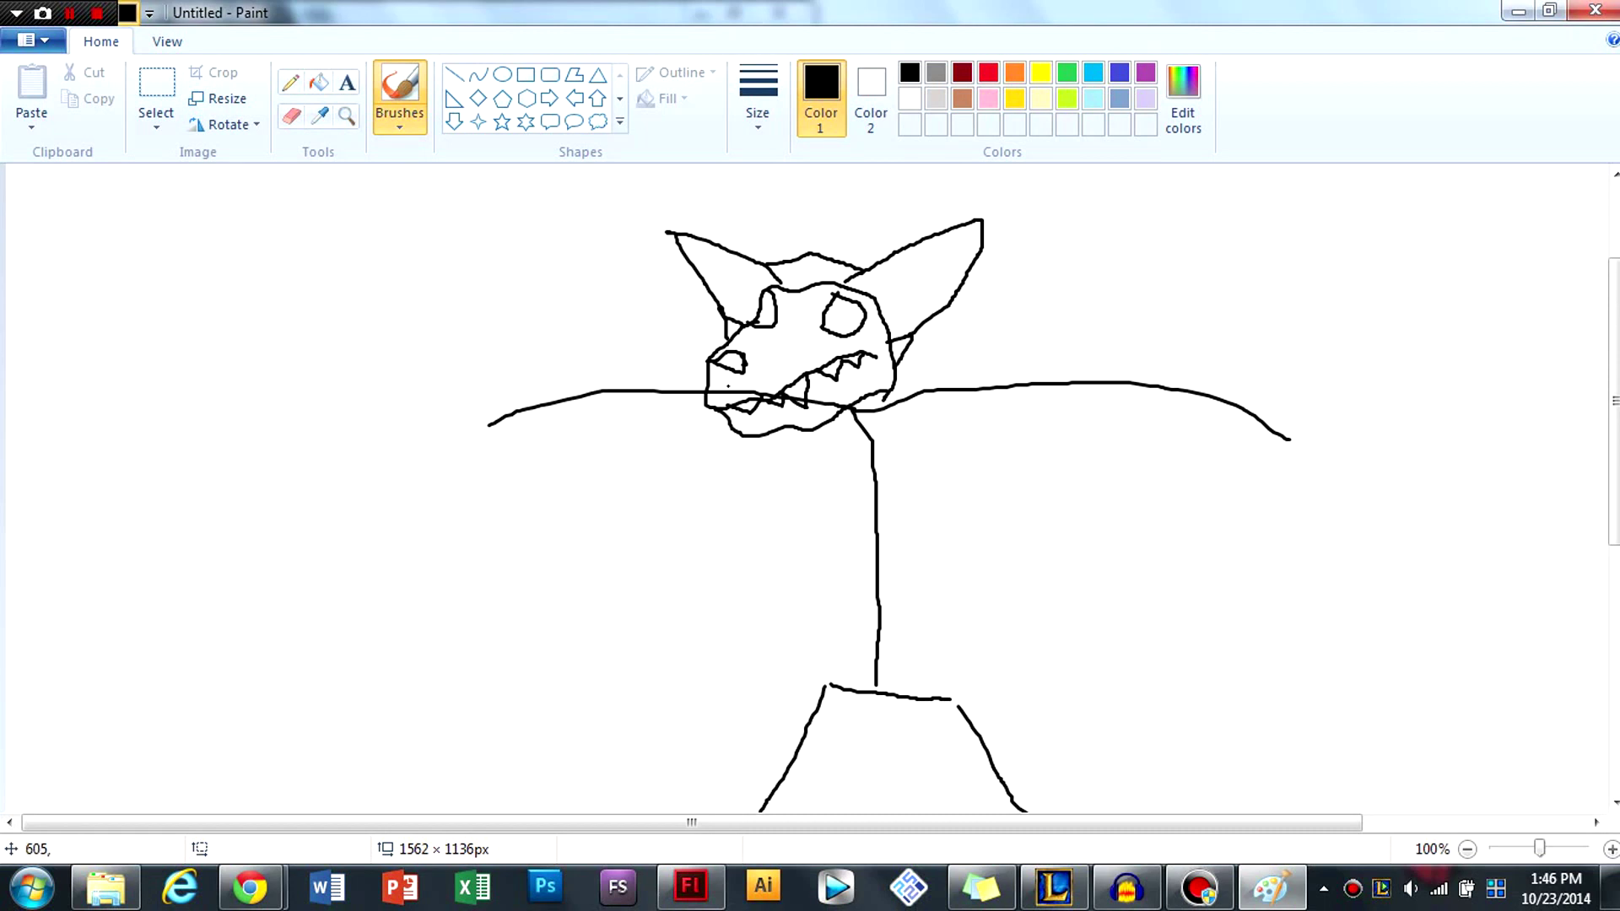
Step: Erase the arm line crossing the snout, then redraw the front of the snout and the missing teeth
left_click(291, 116)
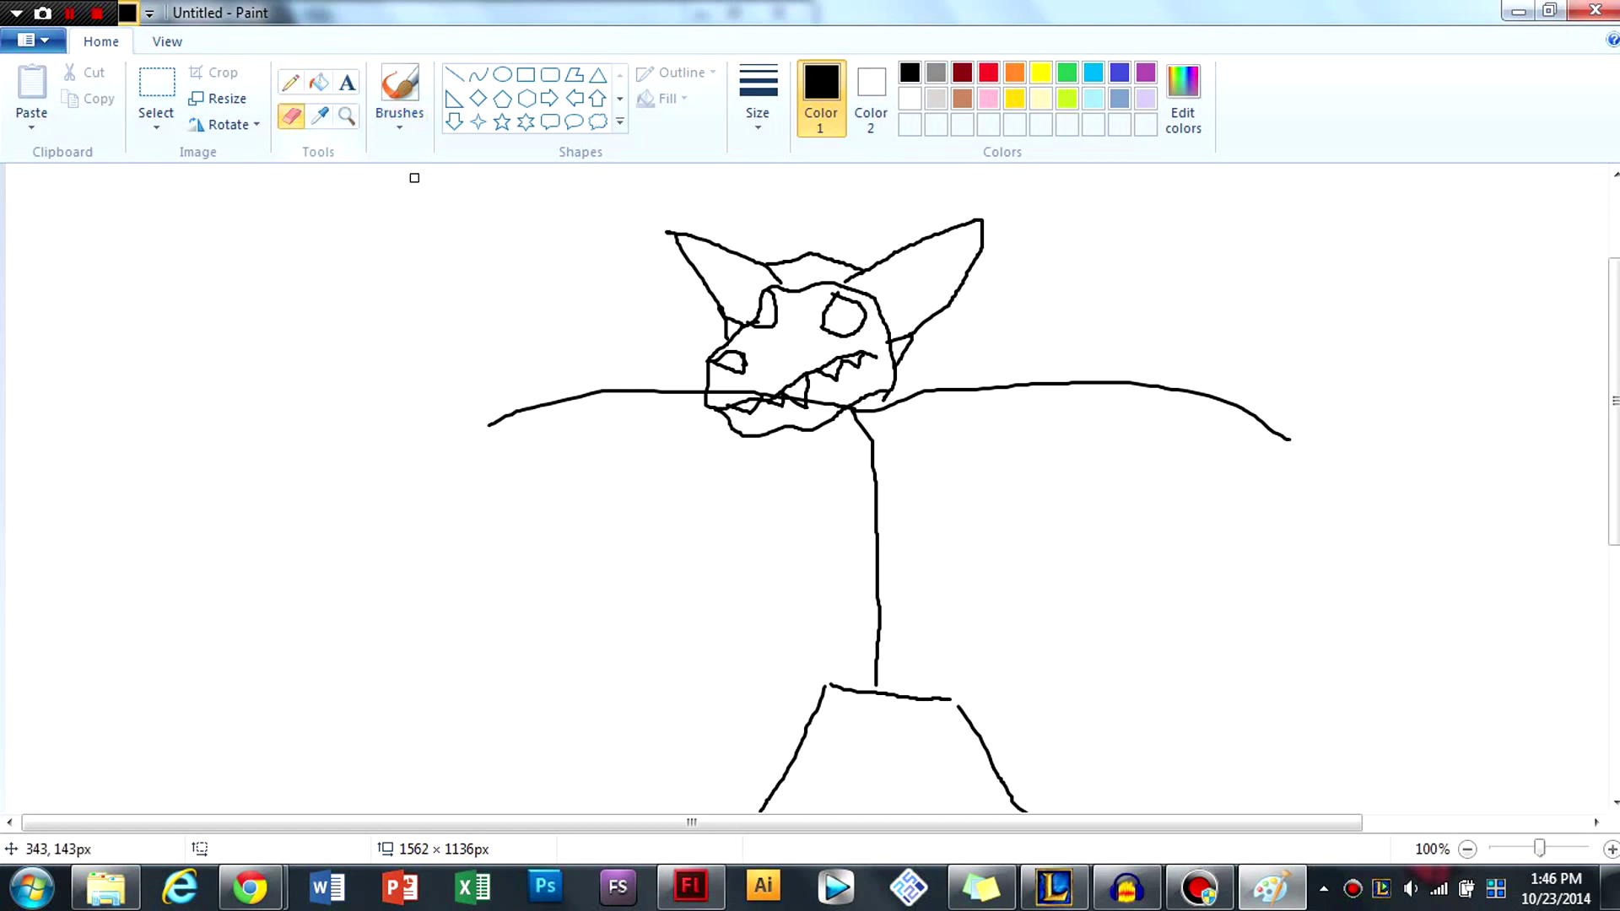
mouse_move(739, 395)
left_mouse_down()
mouse_move(839, 399)
mouse_move(739, 389)
left_mouse_up()
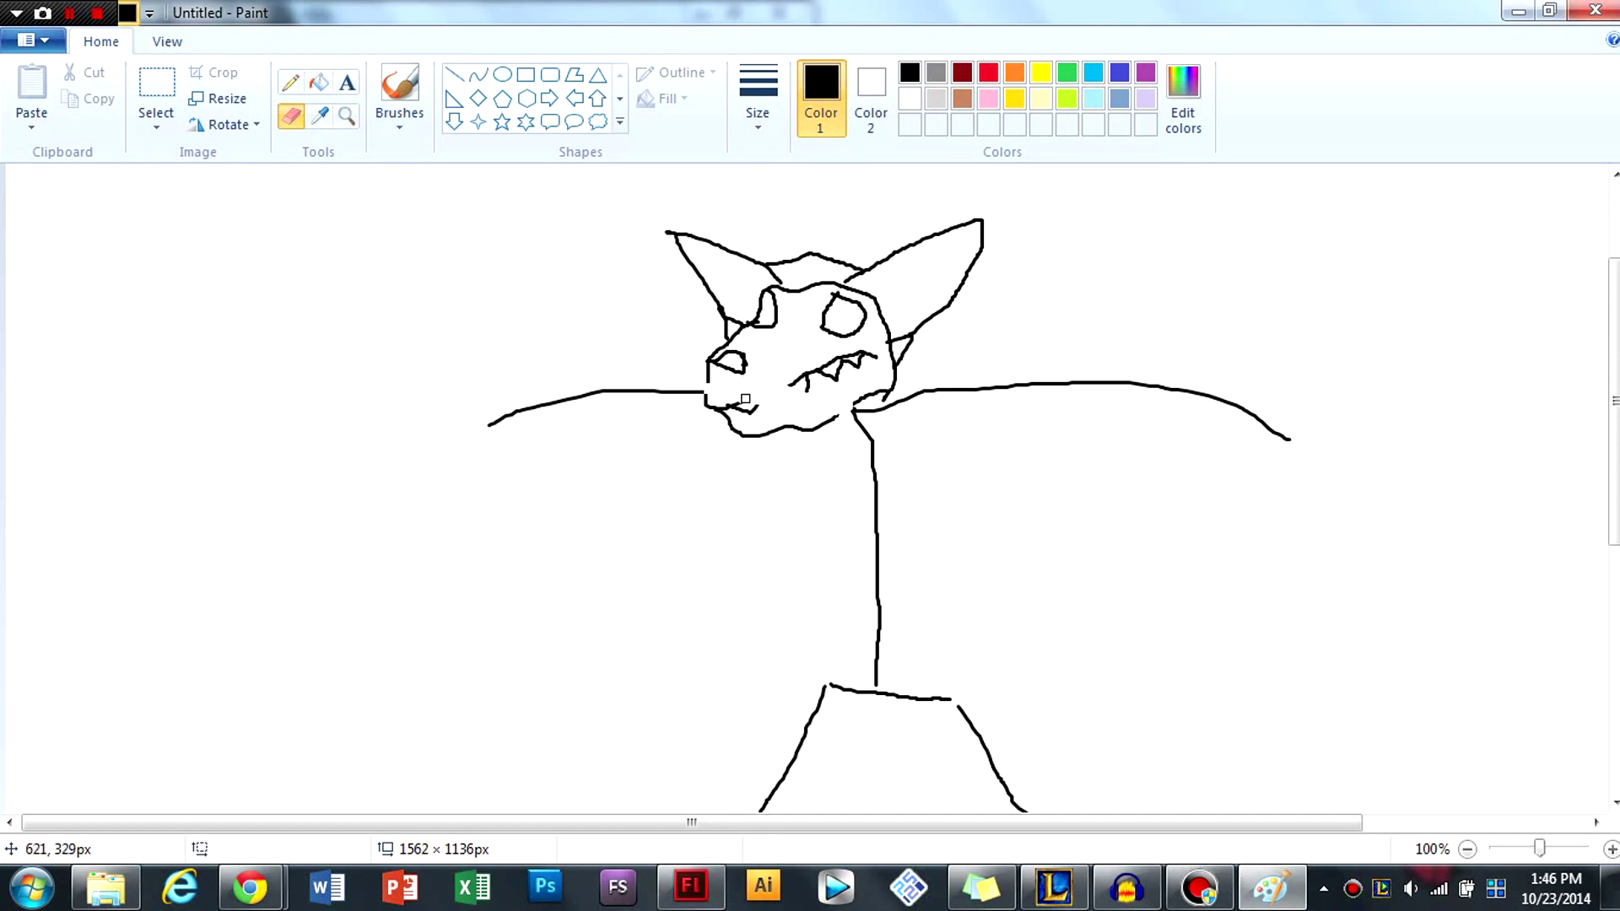
left_click(399, 93)
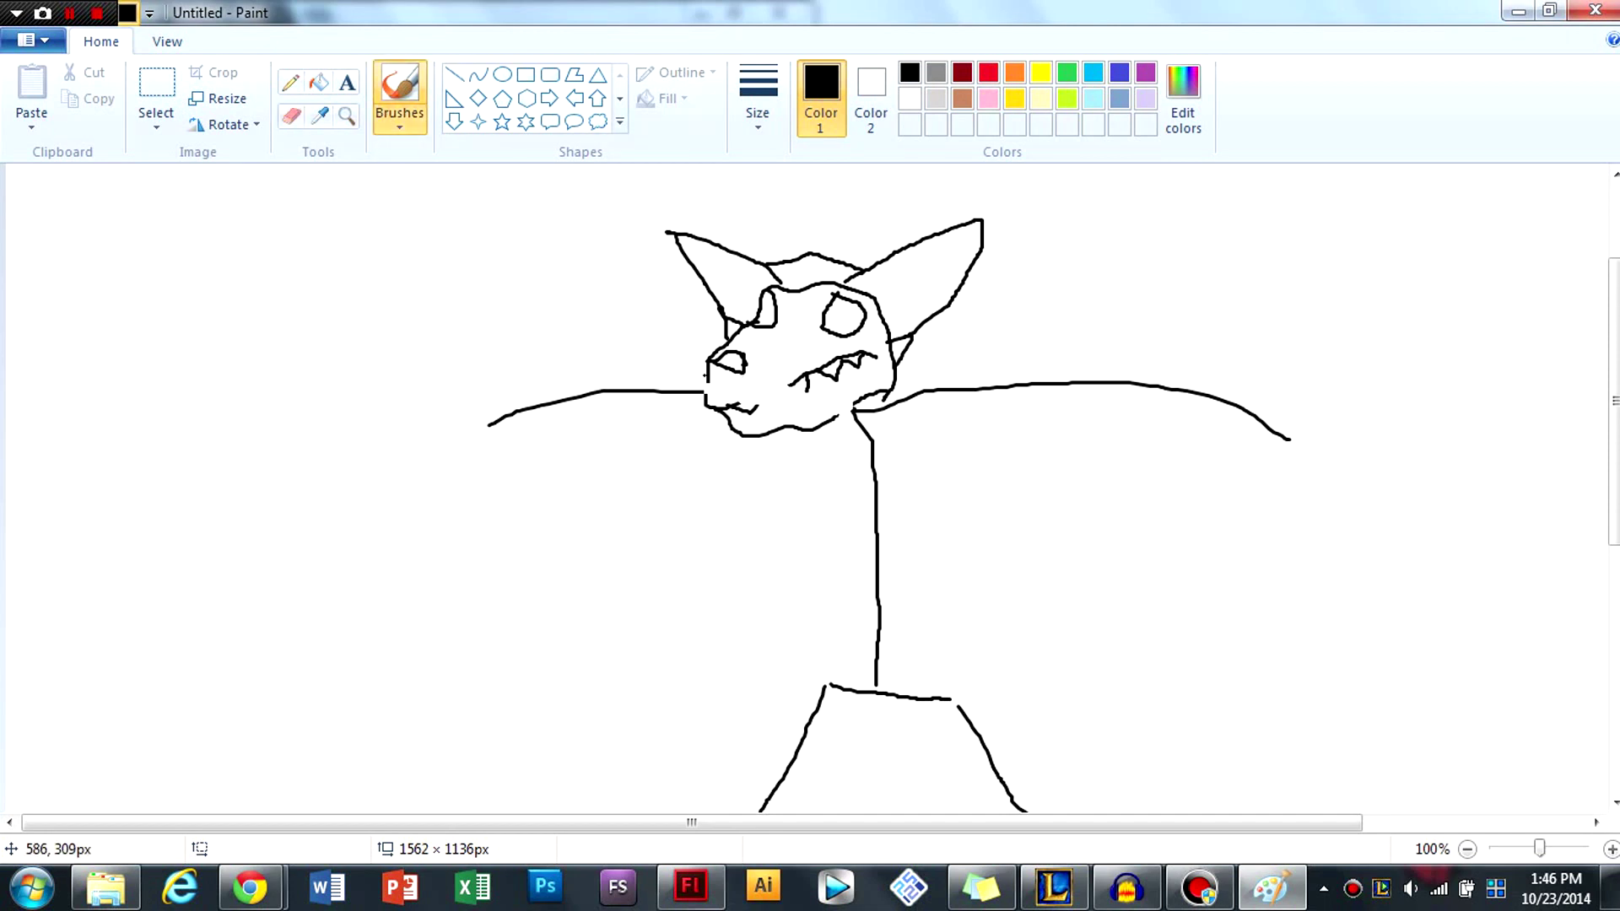
mouse_move(707, 375)
left_mouse_down()
mouse_move(708, 403)
mouse_move(798, 377)
mouse_move(764, 391)
left_mouse_up()
Step: Outline both shoulders and upper arm edges around the skeleton, plus the underside of the left-hand arm and that side of the torso
left_click_drag(696, 272, 550, 379)
mouse_move(959, 288)
left_mouse_down()
mouse_move(1079, 357)
mouse_move(1300, 420)
left_mouse_up()
left_click_drag(550, 379, 369, 448)
mouse_move(424, 508)
left_mouse_down()
mouse_move(645, 437)
mouse_move(690, 516)
mouse_move(776, 581)
mouse_move(796, 668)
mouse_move(772, 733)
mouse_move(704, 817)
left_mouse_up()
Step: Outline the legs around the skeleton and close the body contour from the right-hand leg up to the underside of the arm
scroll(849, 597, "down", 3)
left_click_drag(849, 548, 770, 701)
mouse_move(842, 544)
left_mouse_down()
mouse_move(941, 559)
mouse_move(997, 668)
mouse_move(1156, 738)
left_mouse_up()
mouse_move(1185, 668)
left_mouse_down()
mouse_move(1003, 594)
mouse_move(948, 473)
mouse_move(942, 388)
mouse_move(1116, 254)
mouse_move(1226, 277)
mouse_move(1282, 331)
left_mouse_up()
Step: Draw a long pointed foot at the end of each leg
scroll(1265, 373, "up", 3)
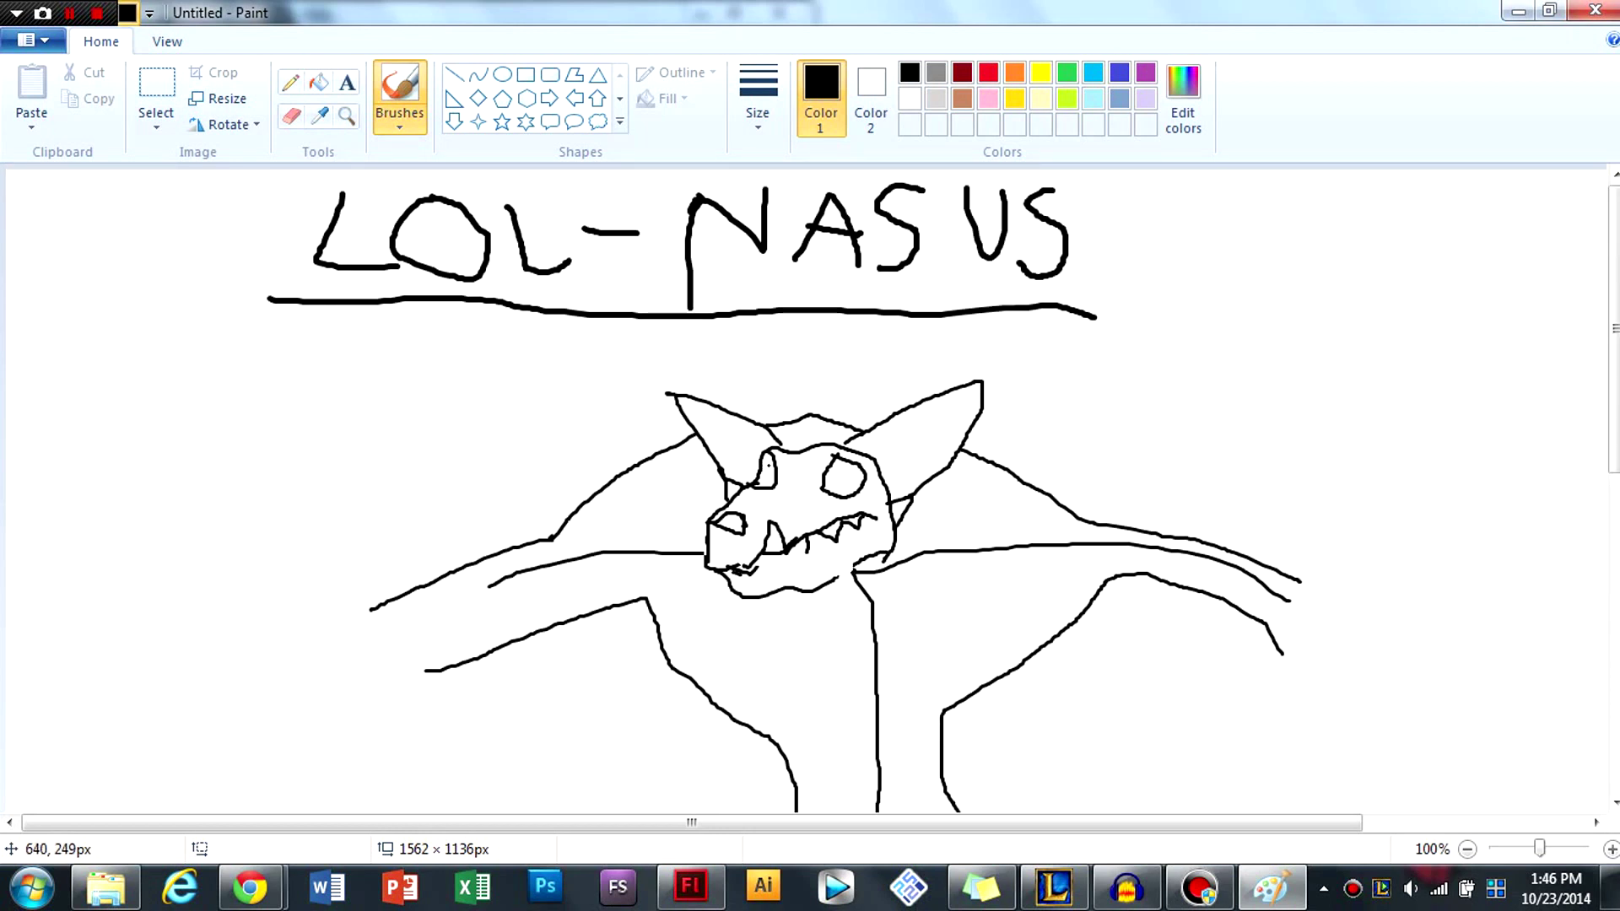
scroll(916, 401, "down", 5)
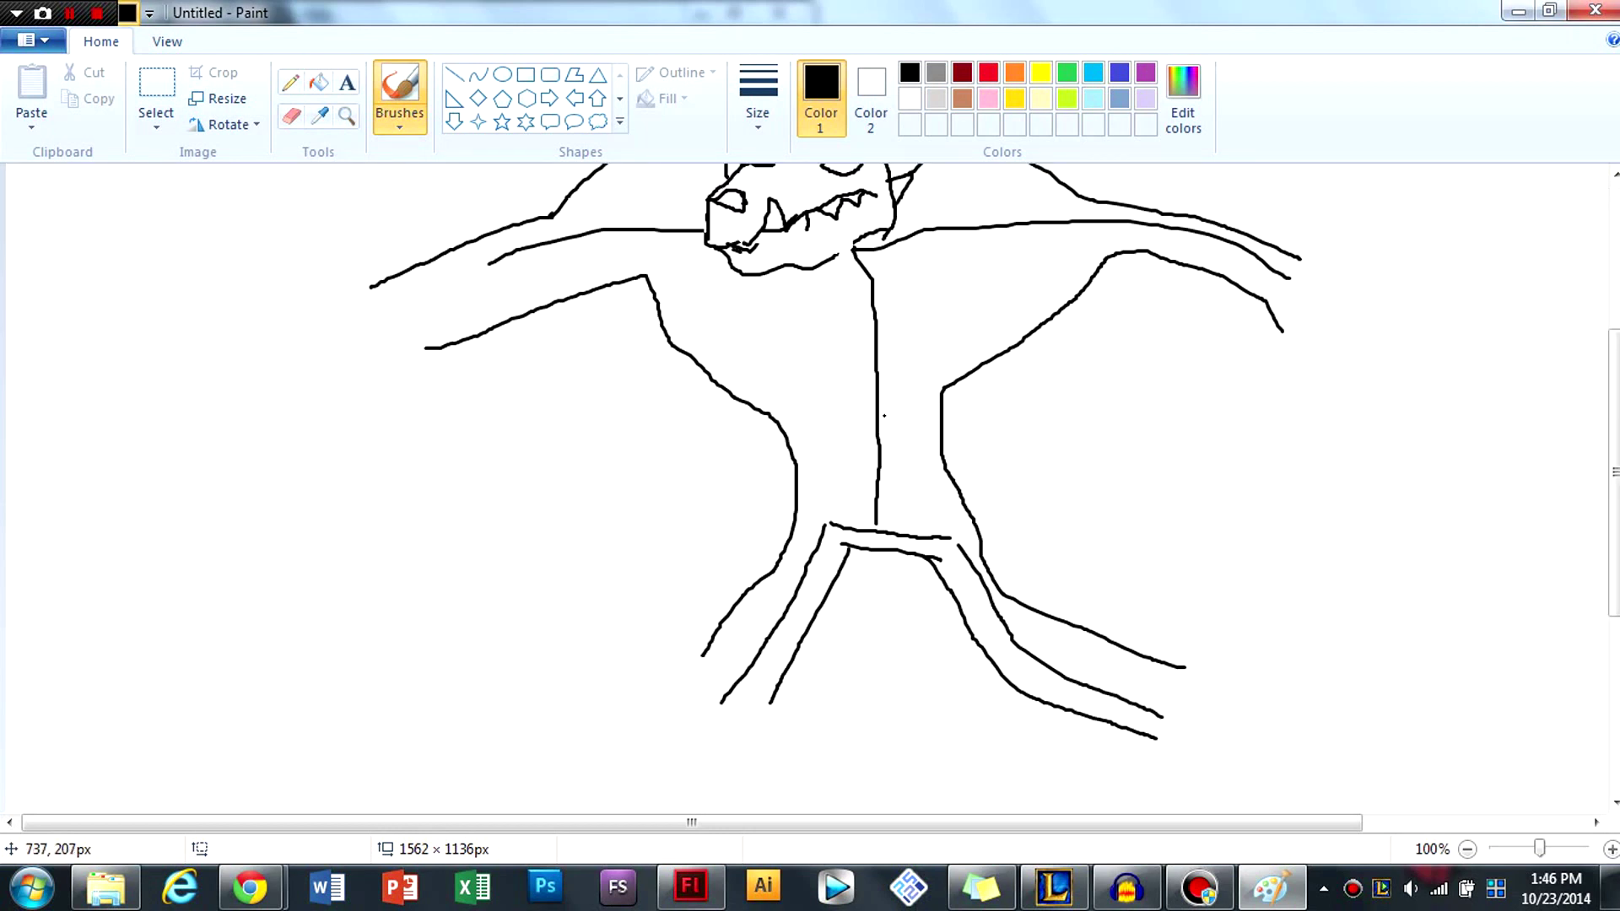
scroll(853, 450, "up", 2)
scroll(680, 560, "down", 2)
mouse_move(695, 488)
left_mouse_down()
mouse_move(663, 599)
mouse_move(539, 640)
mouse_move(658, 656)
mouse_move(726, 642)
mouse_move(765, 622)
mouse_move(770, 528)
left_mouse_up()
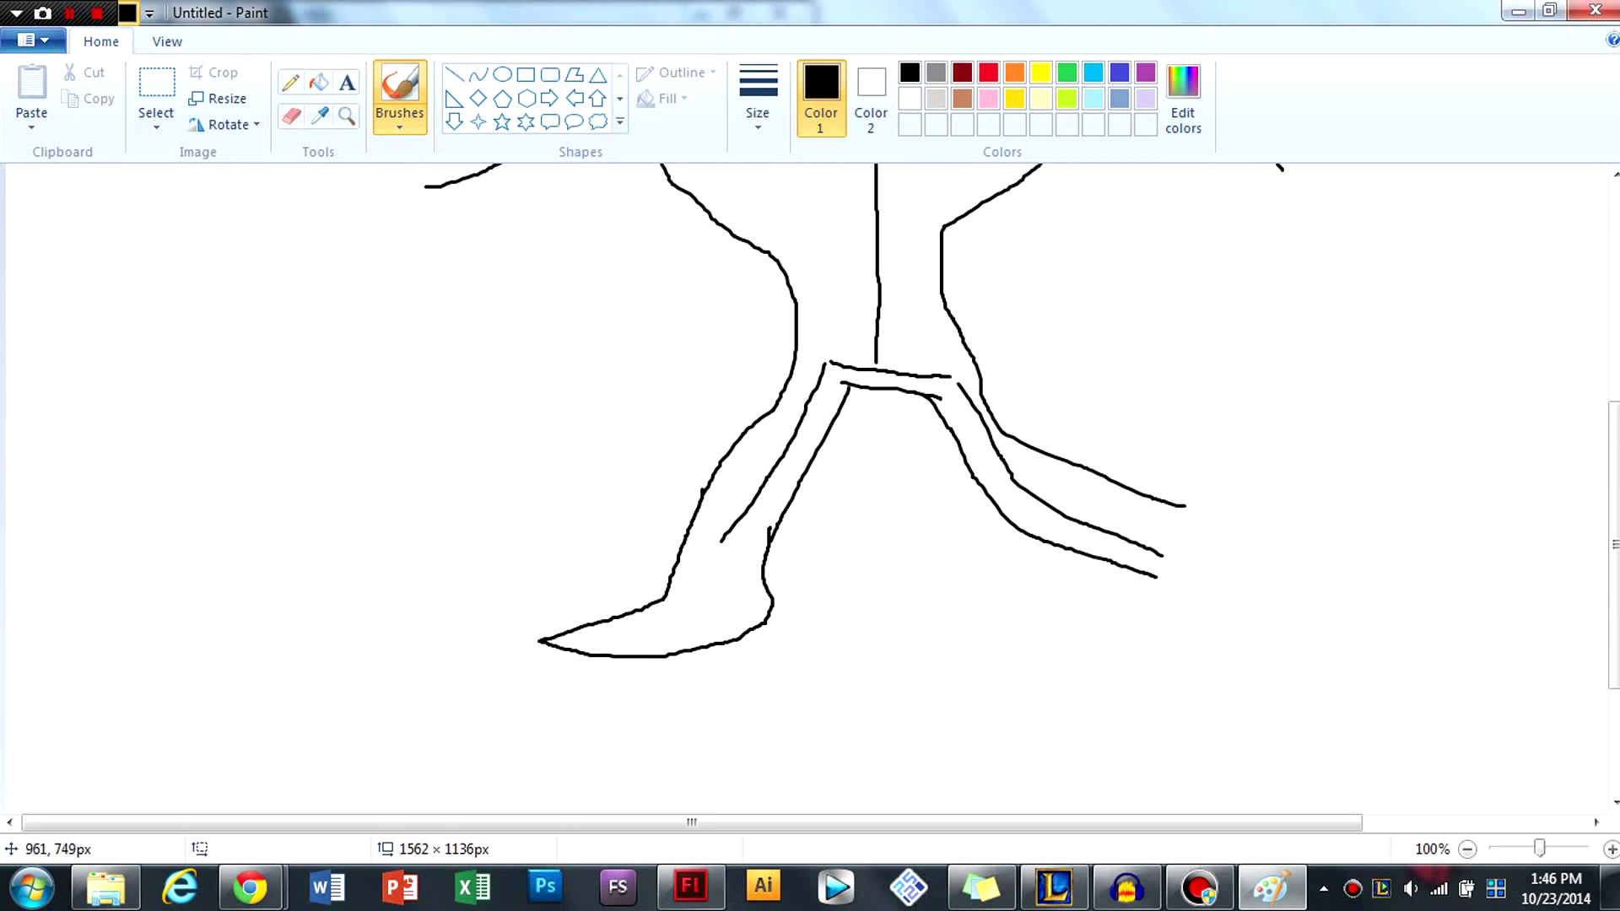
mouse_move(1153, 582)
left_mouse_down()
mouse_move(1193, 635)
mouse_move(1393, 663)
mouse_move(1423, 648)
mouse_move(1171, 500)
left_mouse_up()
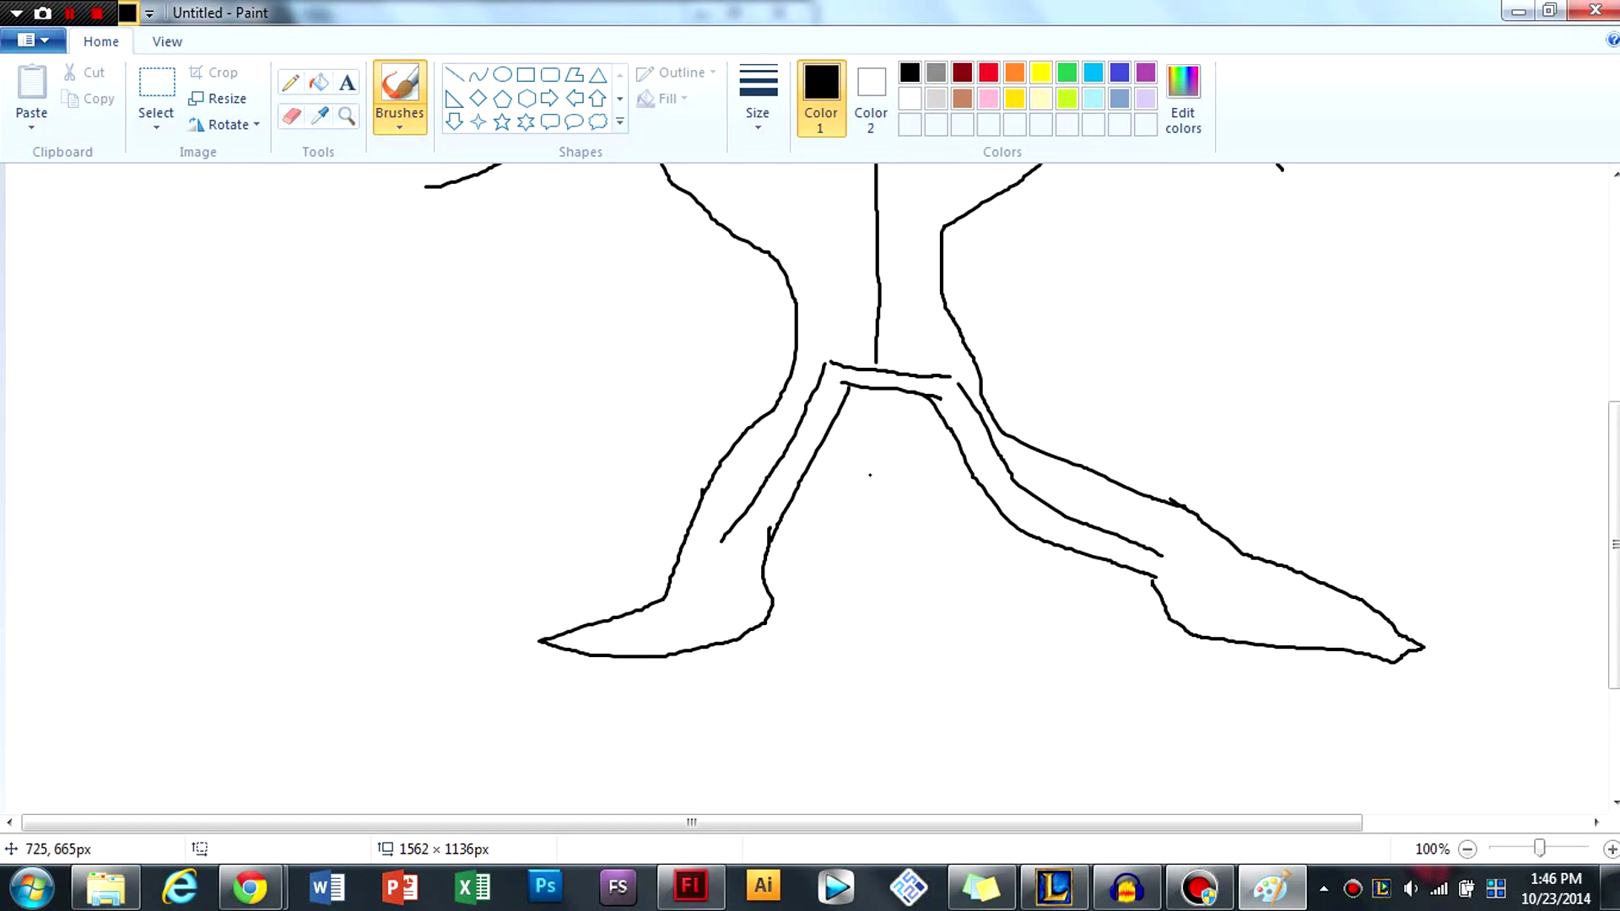
Step: Draw clawed hands with pointed fingers at the ends of both arms
scroll(869, 475, "up", 5)
scroll(540, 482, "down", 2)
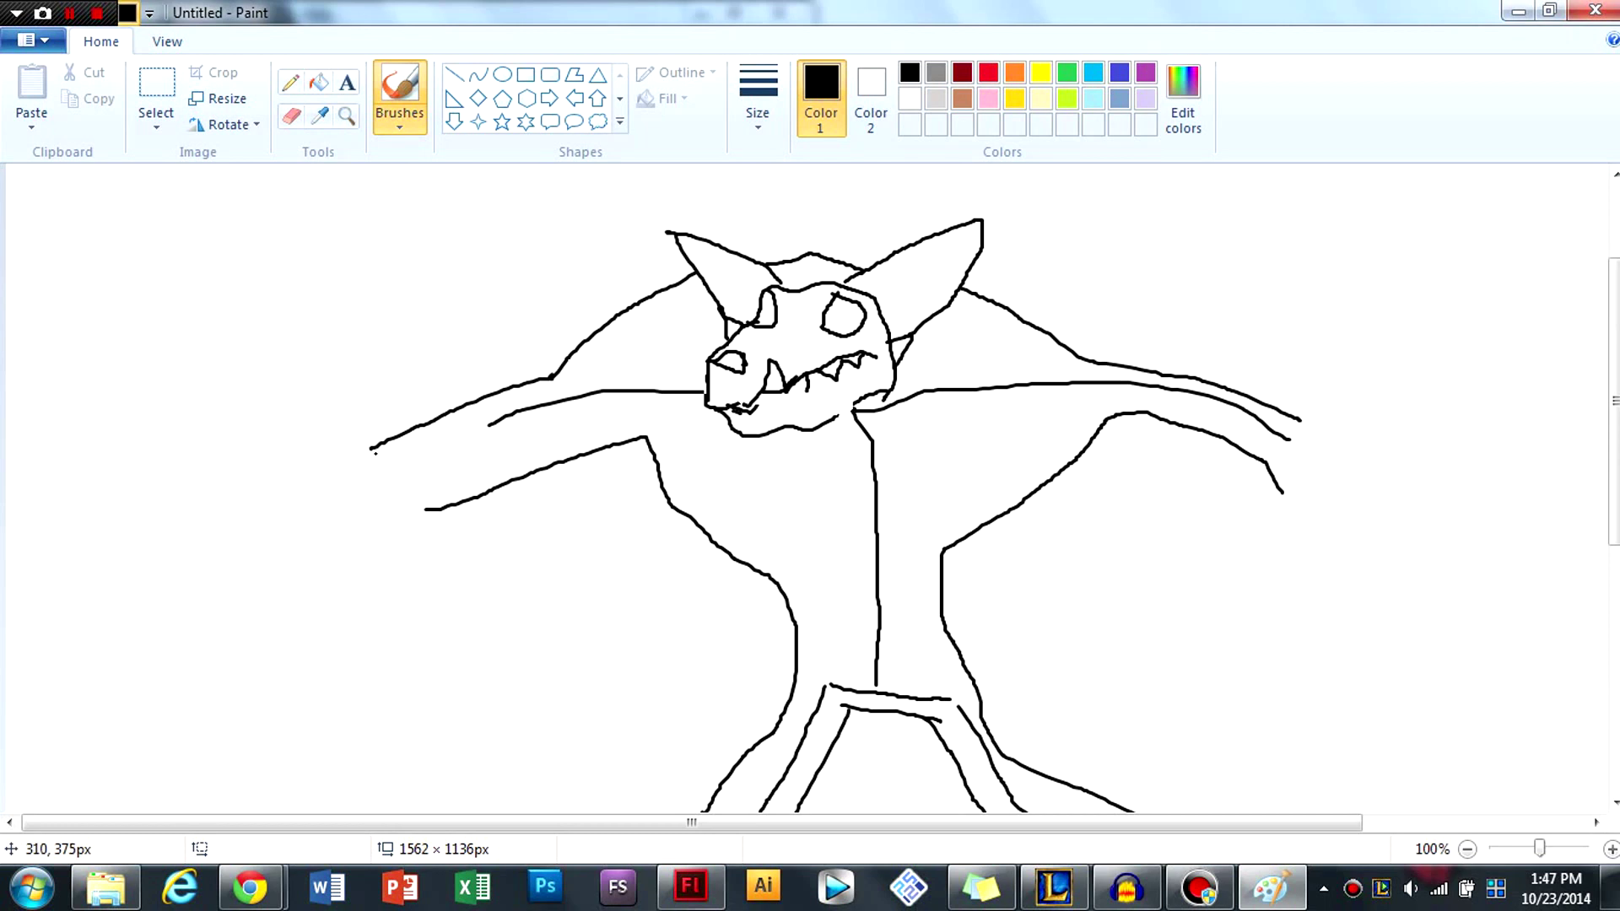
mouse_move(365, 447)
left_mouse_down()
mouse_move(314, 461)
mouse_move(245, 541)
mouse_move(265, 582)
mouse_move(297, 523)
mouse_move(292, 603)
mouse_move(312, 637)
mouse_move(327, 563)
mouse_move(347, 629)
mouse_move(354, 562)
mouse_move(391, 632)
mouse_move(376, 558)
mouse_move(414, 602)
mouse_move(422, 506)
left_mouse_up()
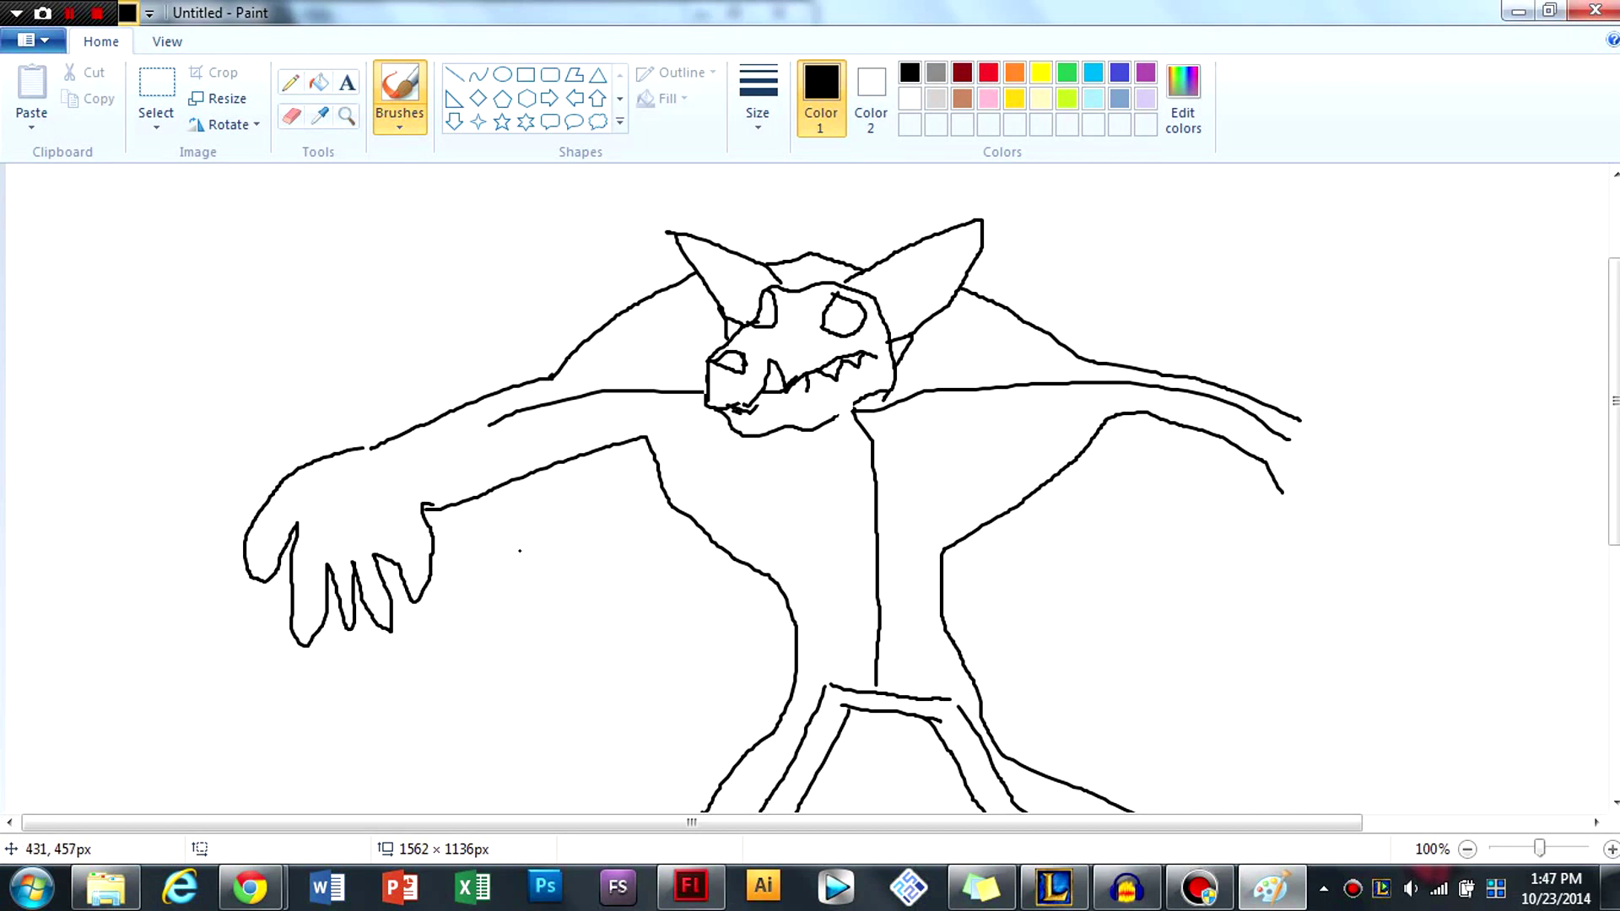
key("ctrl+z")
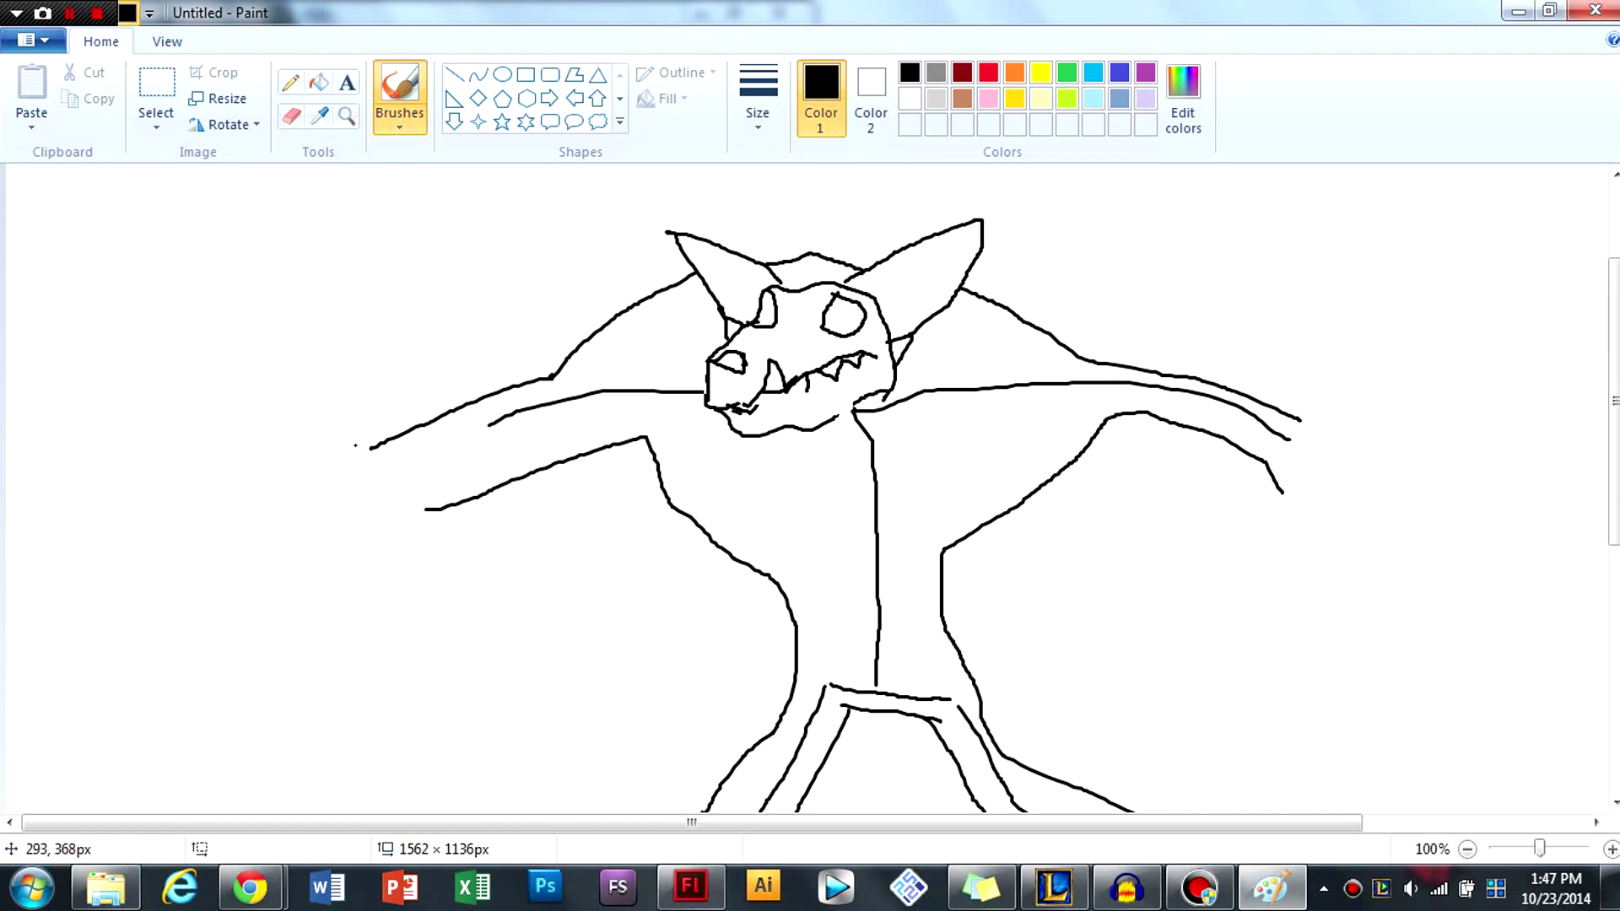
mouse_move(369, 449)
left_mouse_down()
mouse_move(261, 458)
mouse_move(326, 478)
mouse_move(241, 515)
left_mouse_up()
mouse_move(249, 560)
left_mouse_down()
mouse_move(358, 521)
mouse_move(328, 574)
mouse_move(351, 582)
mouse_move(441, 512)
left_mouse_up()
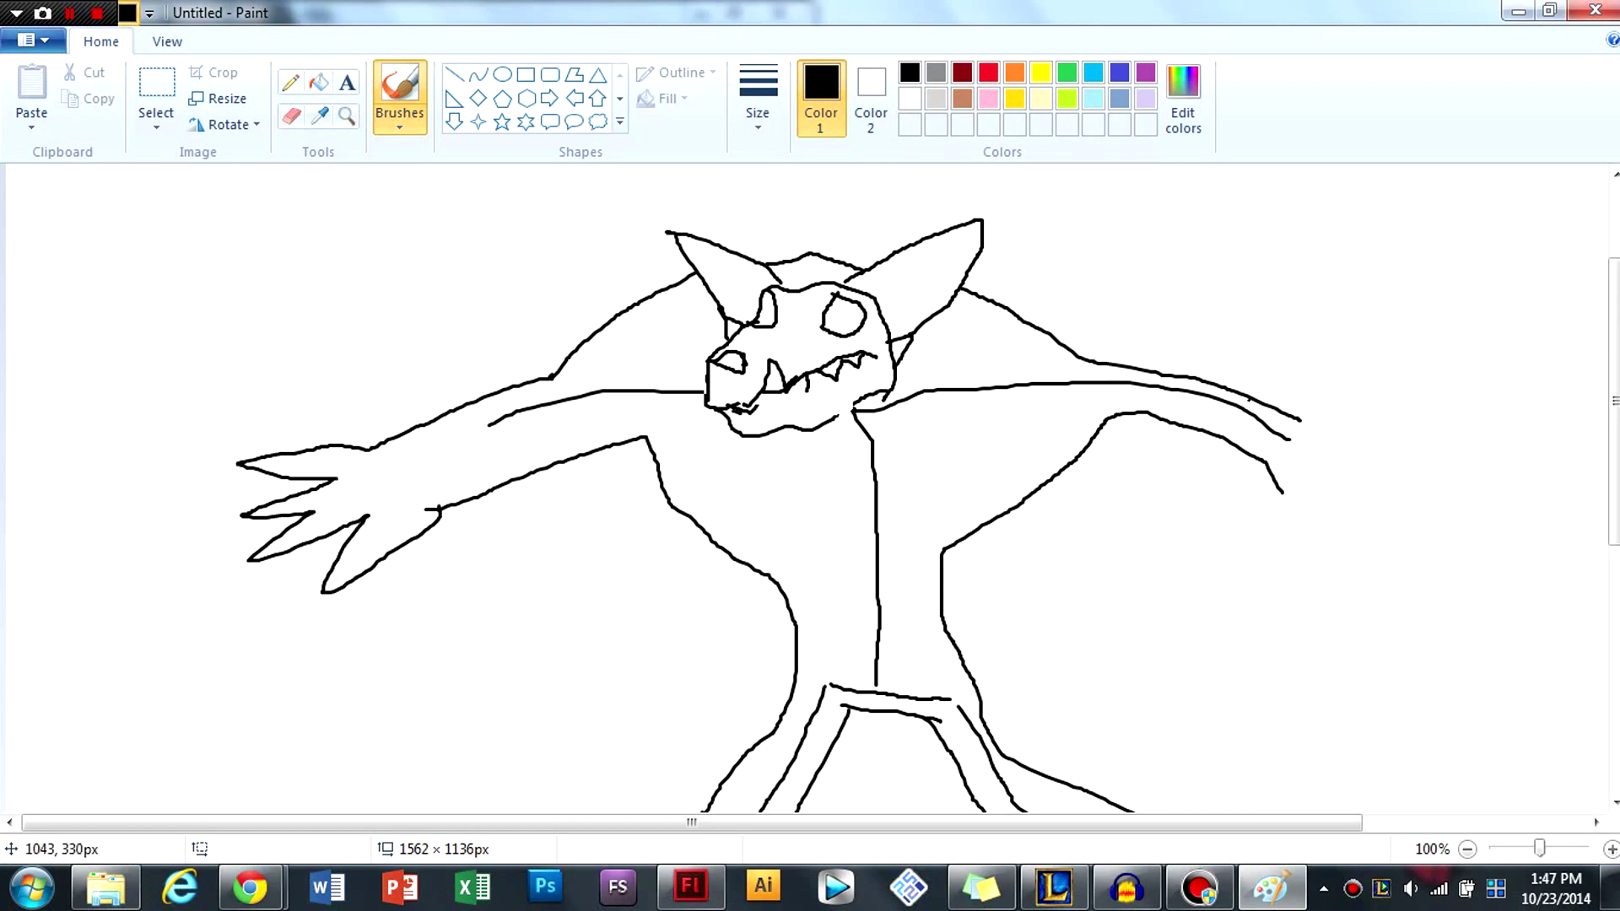
mouse_move(1300, 415)
left_mouse_down()
mouse_move(1493, 414)
mouse_move(1388, 437)
mouse_move(1514, 476)
mouse_move(1425, 484)
mouse_move(1500, 520)
mouse_move(1377, 511)
mouse_move(1391, 606)
mouse_move(1350, 585)
mouse_move(1304, 511)
left_mouse_up()
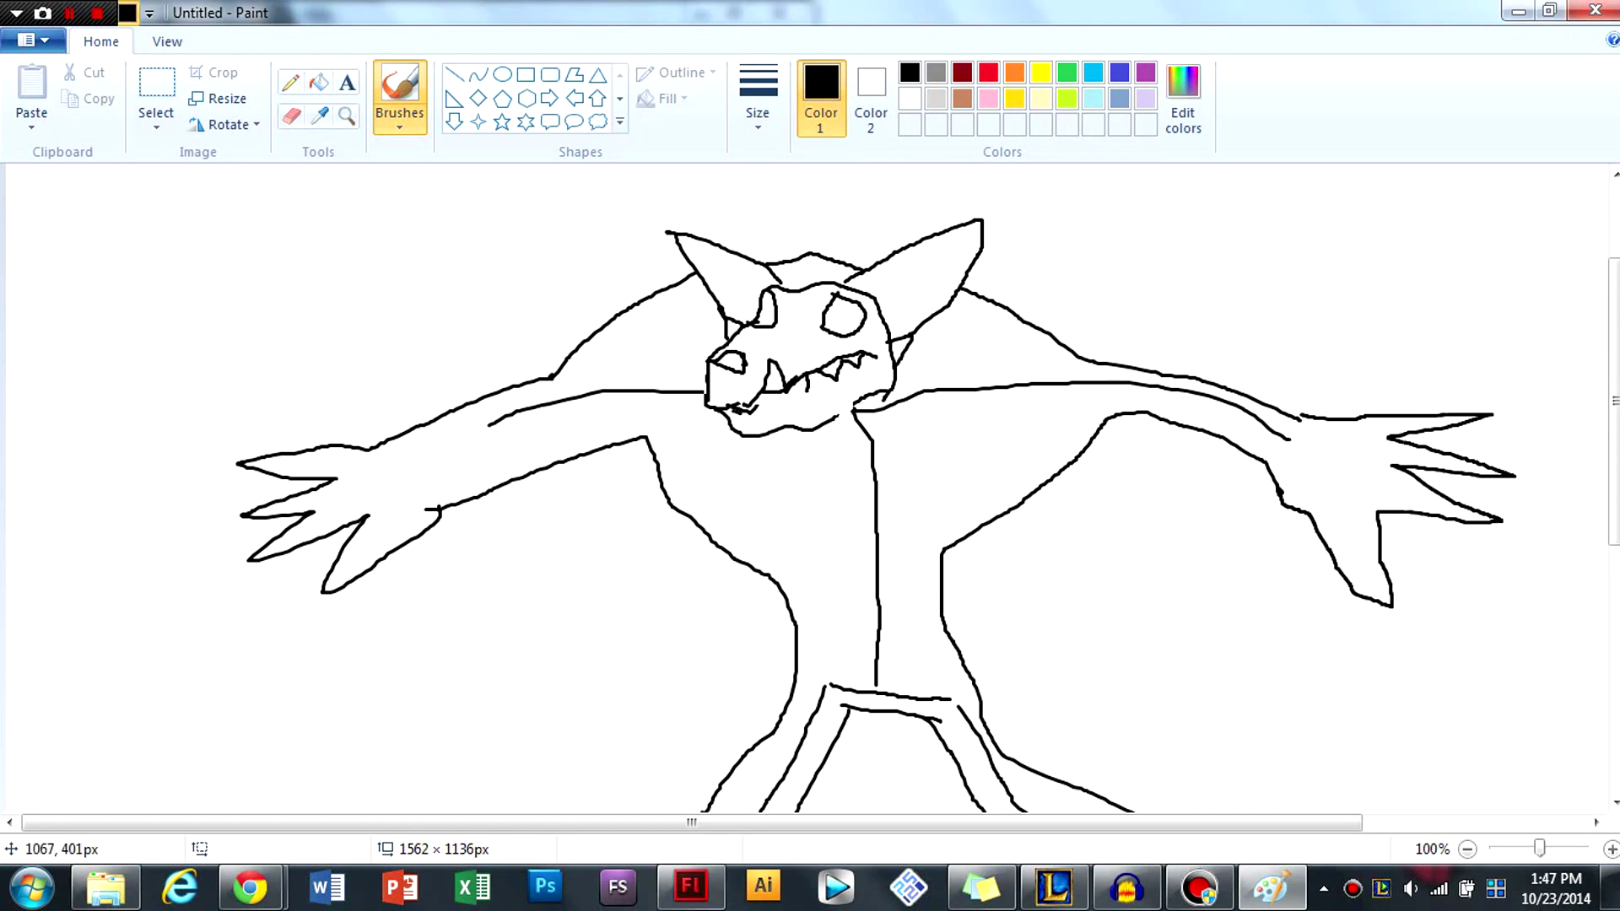
Step: Draw two curved vertical armor bands across each shoulder
scroll(1287, 534, "down", 5)
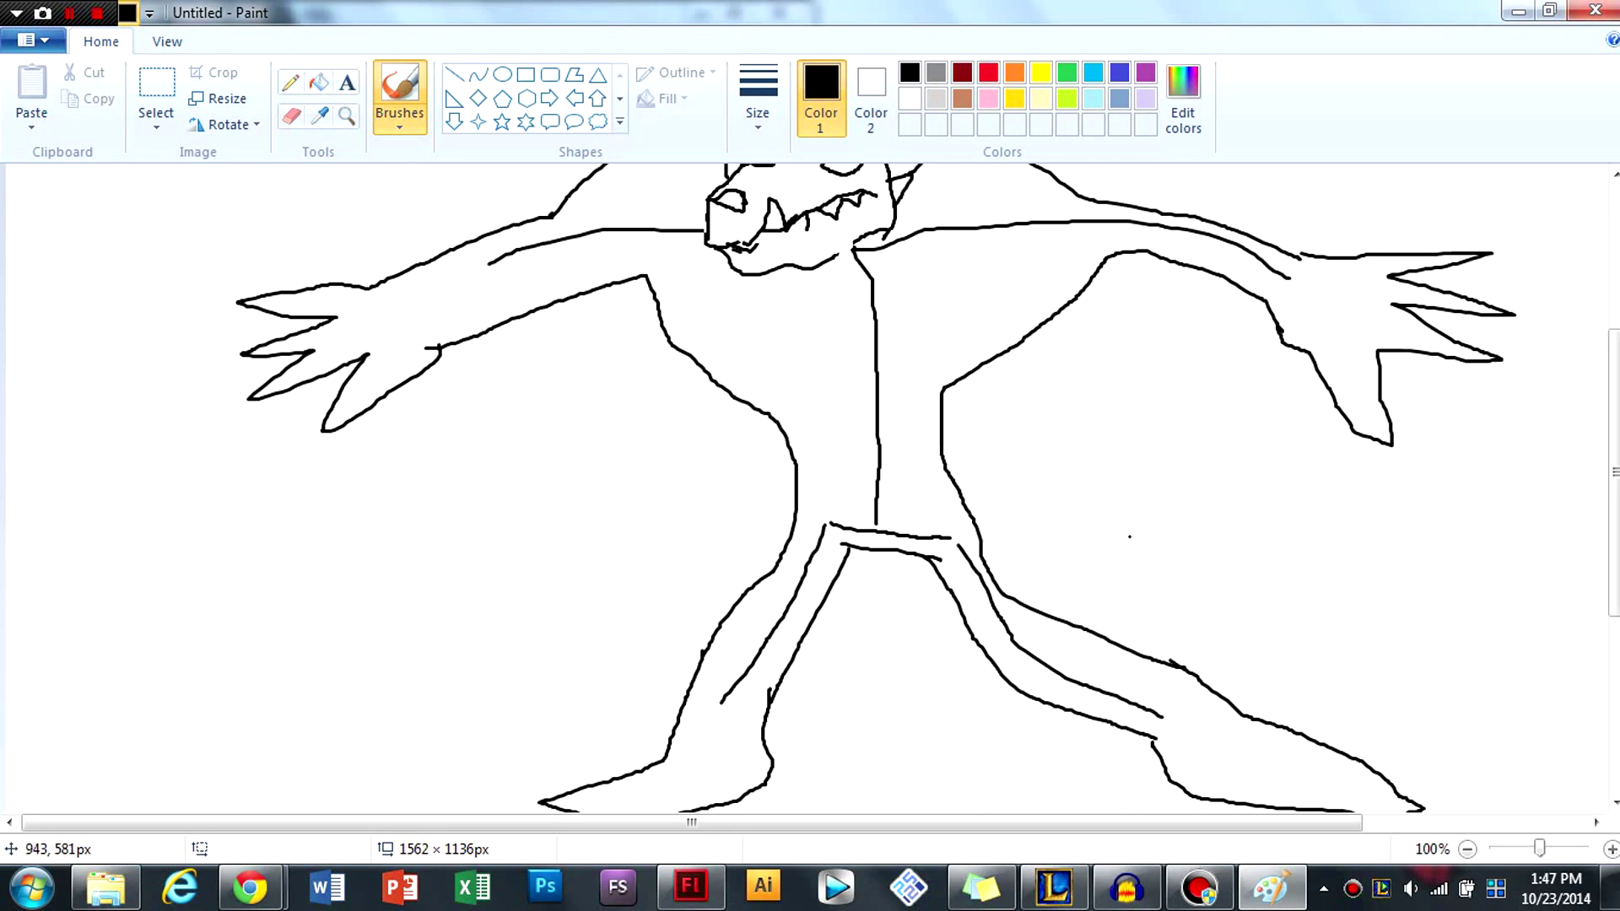
scroll(962, 567, "up", 5)
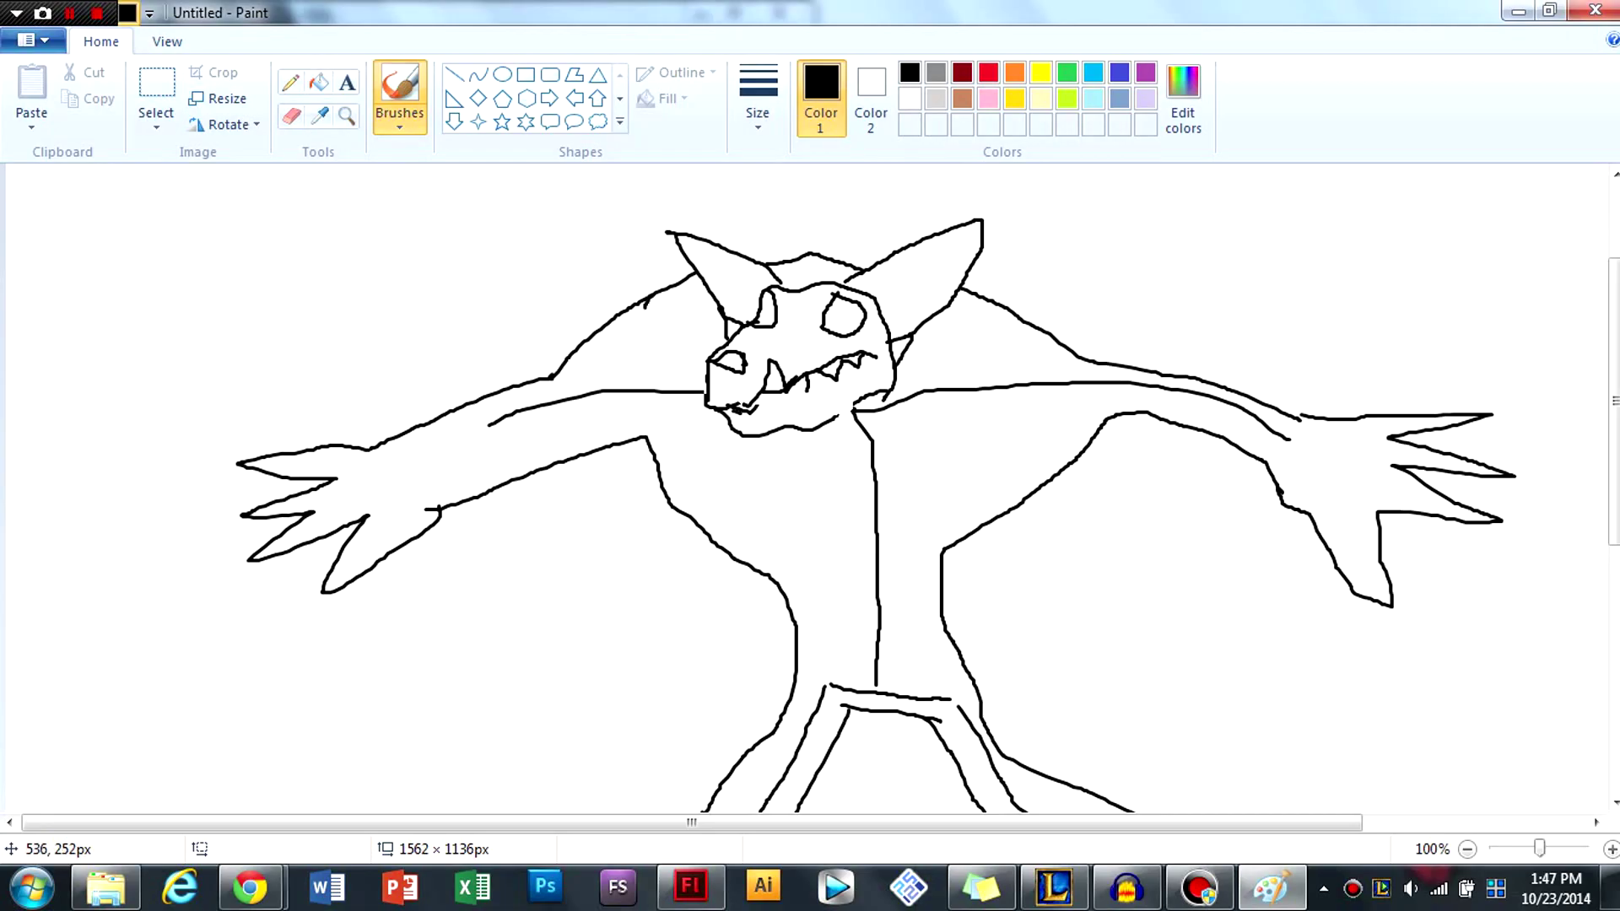
mouse_move(648, 297)
left_mouse_down()
mouse_move(627, 406)
mouse_move(649, 460)
left_mouse_up()
mouse_move(704, 278)
left_mouse_down()
mouse_move(680, 447)
mouse_move(730, 552)
left_mouse_up()
mouse_move(992, 303)
left_mouse_down()
mouse_move(1001, 443)
mouse_move(960, 537)
left_mouse_up()
left_click_drag(1052, 333, 1074, 479)
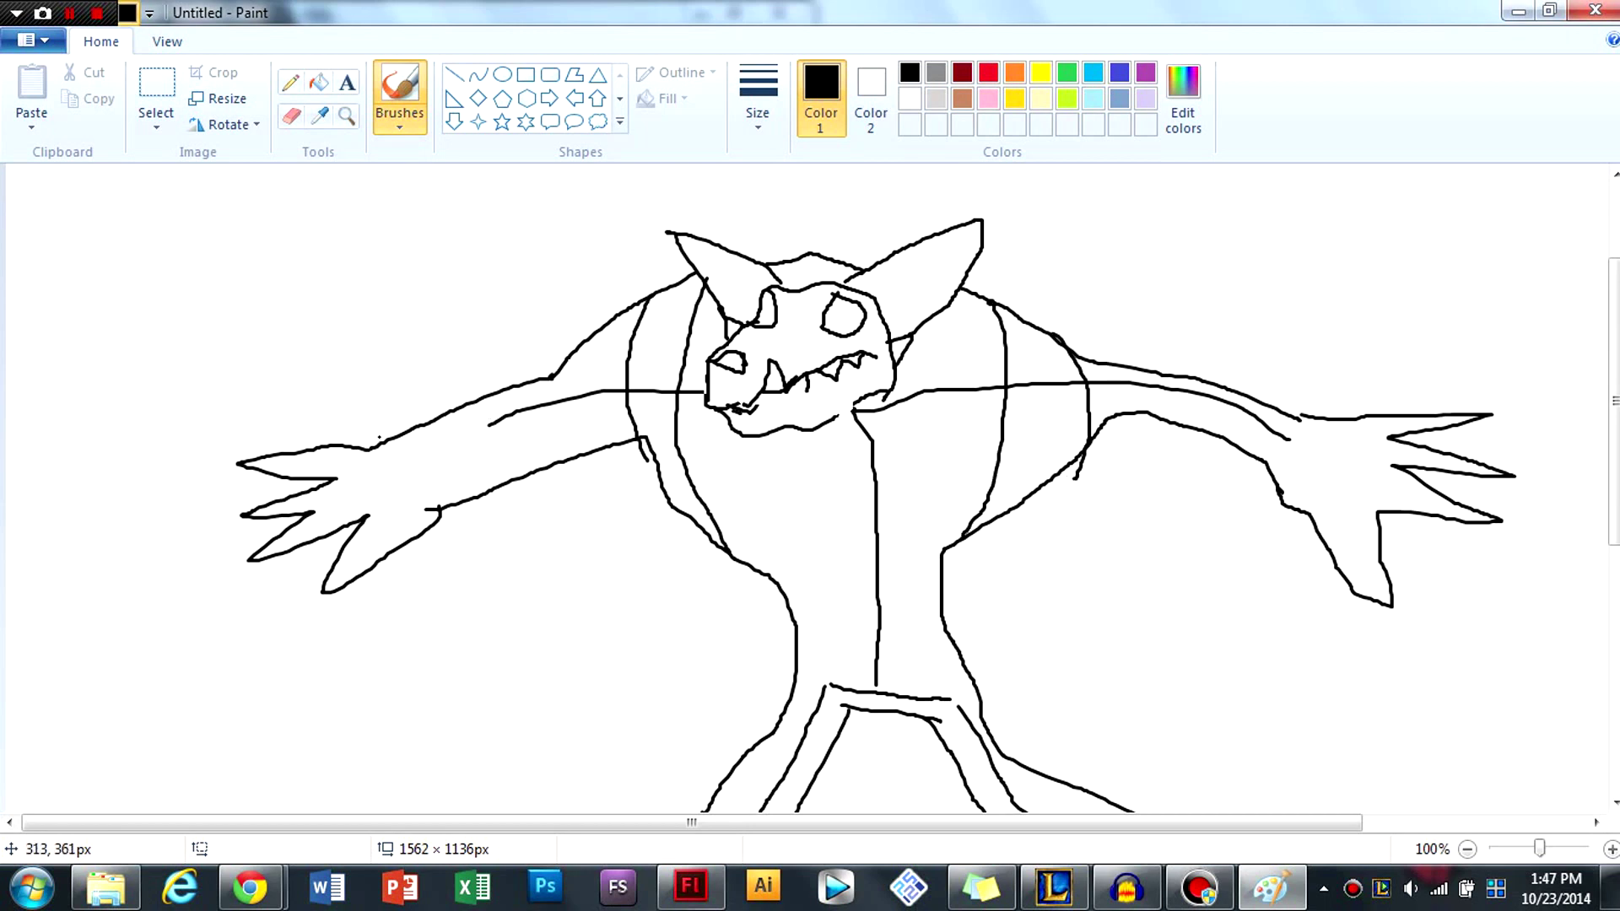
Step: Draw an oval chest emblem with straps running to the shoulders and sides, and a line across the waist
mouse_move(787, 460)
left_mouse_down()
mouse_move(824, 527)
mouse_move(834, 455)
mouse_move(765, 459)
left_mouse_up()
left_click_drag(801, 524, 761, 564)
left_click_drag(854, 504, 962, 547)
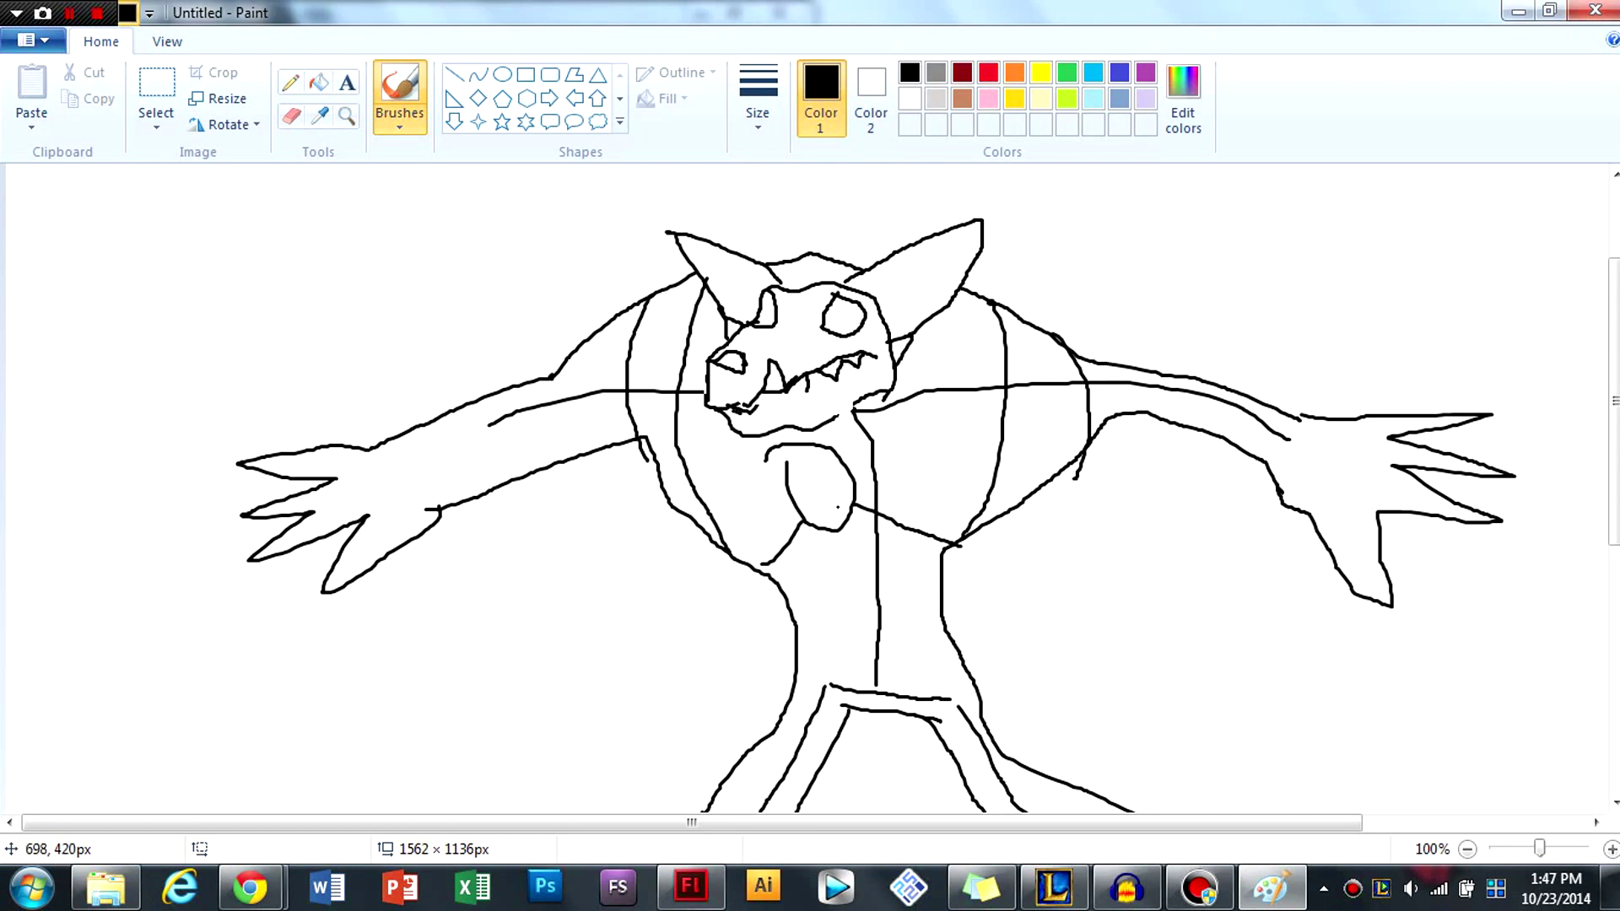
mouse_move(846, 446)
left_mouse_down()
mouse_move(938, 371)
mouse_move(985, 300)
left_mouse_up()
left_click_drag(793, 471, 692, 444)
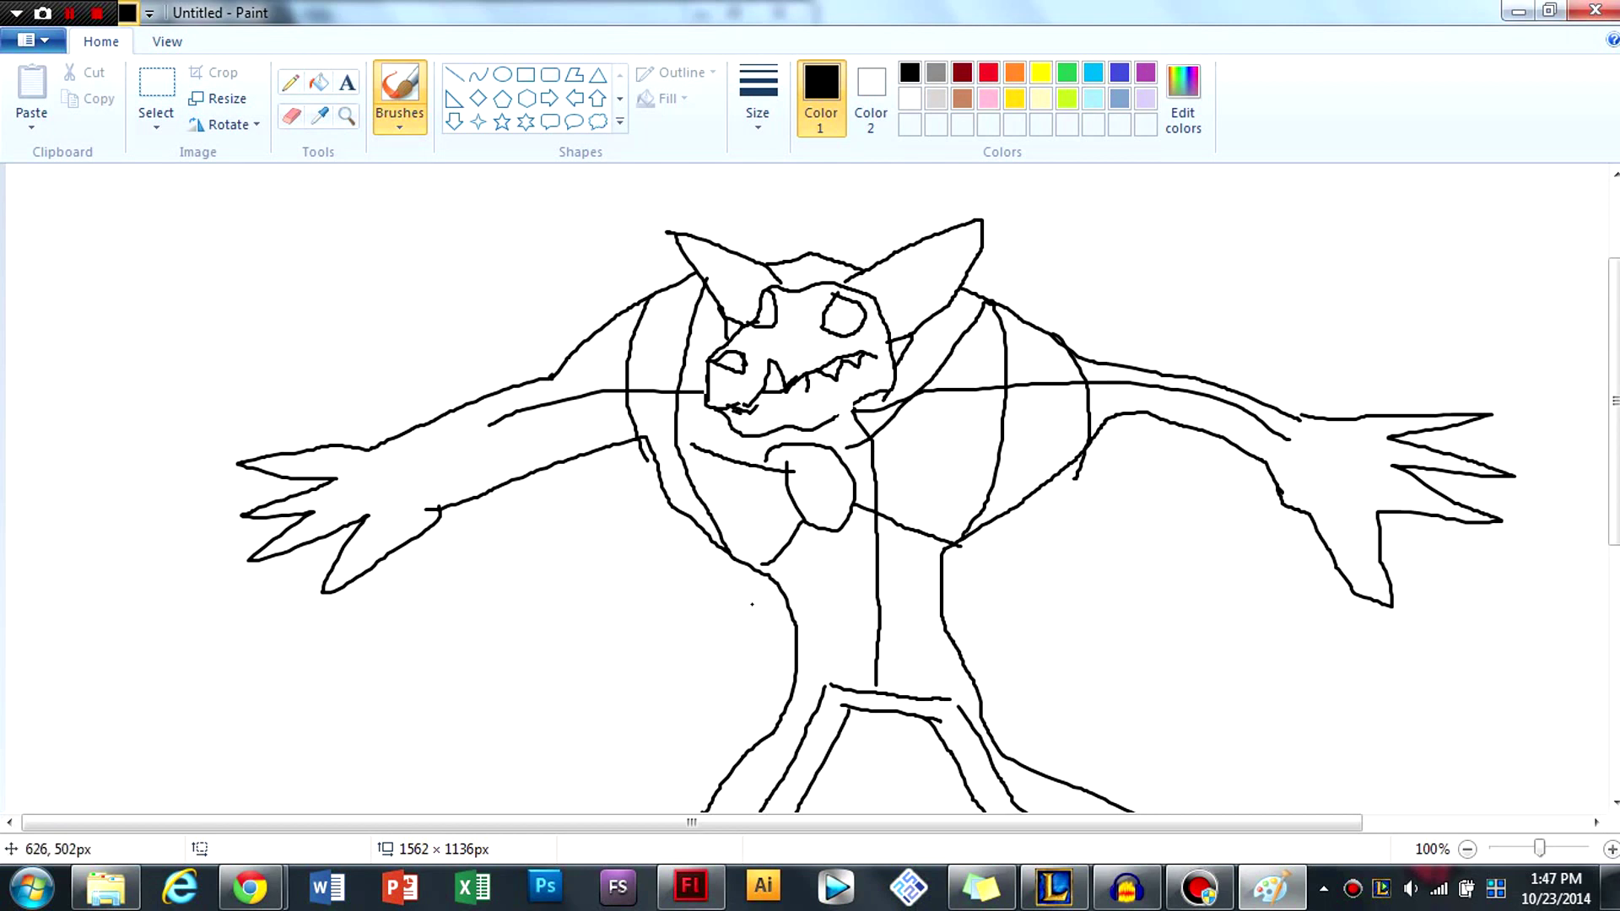
left_click_drag(780, 591, 976, 578)
Step: Draw a rounded armor plate on each leg and a narrow cuff around each ankle
scroll(801, 501, "down", 5)
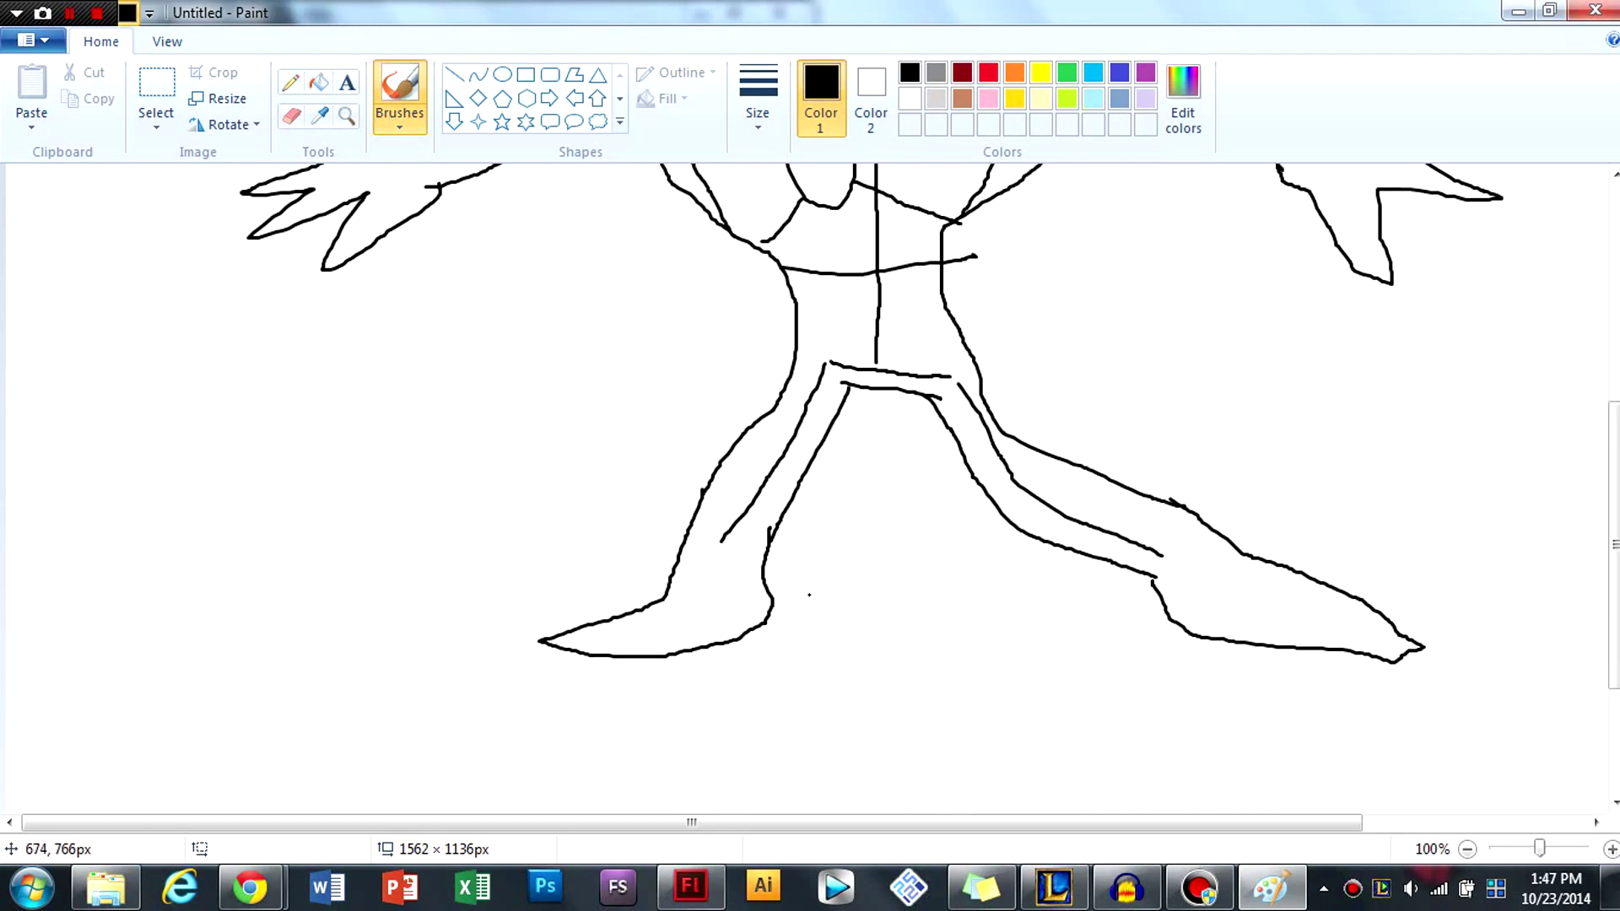
mouse_move(777, 403)
left_mouse_down()
mouse_move(811, 434)
mouse_move(793, 521)
mouse_move(669, 586)
left_mouse_up()
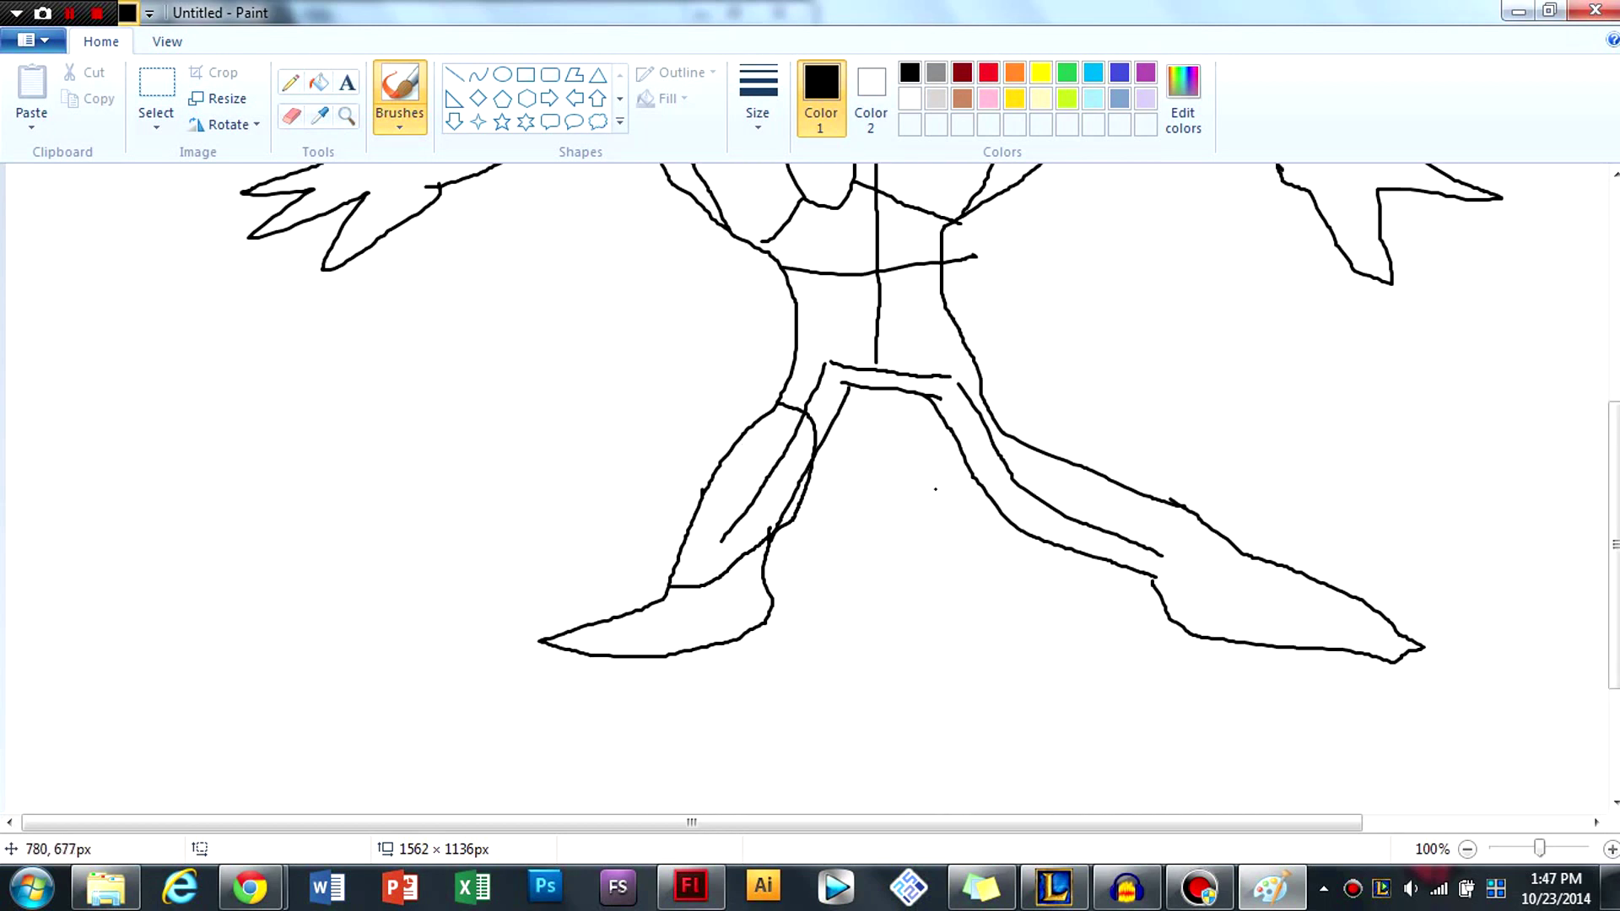
mouse_move(1004, 428)
left_mouse_down()
mouse_move(985, 469)
mouse_move(1020, 517)
mouse_move(1206, 526)
left_mouse_up()
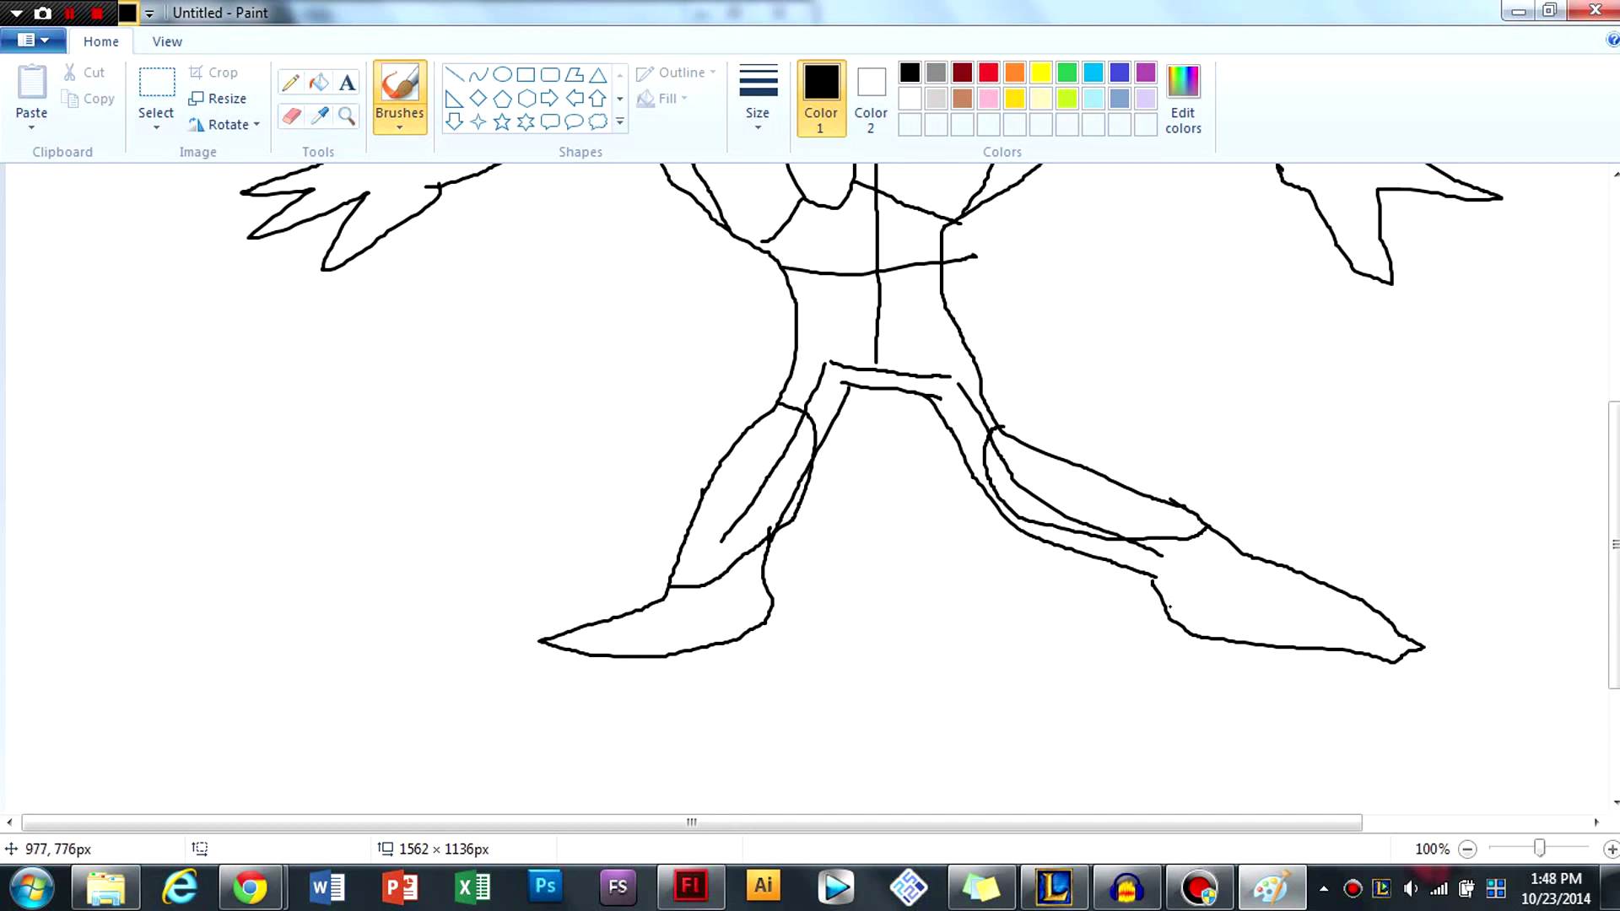
mouse_move(1163, 577)
left_mouse_down()
mouse_move(1190, 572)
mouse_move(1218, 526)
mouse_move(1220, 551)
mouse_move(1181, 583)
mouse_move(1143, 582)
left_mouse_up()
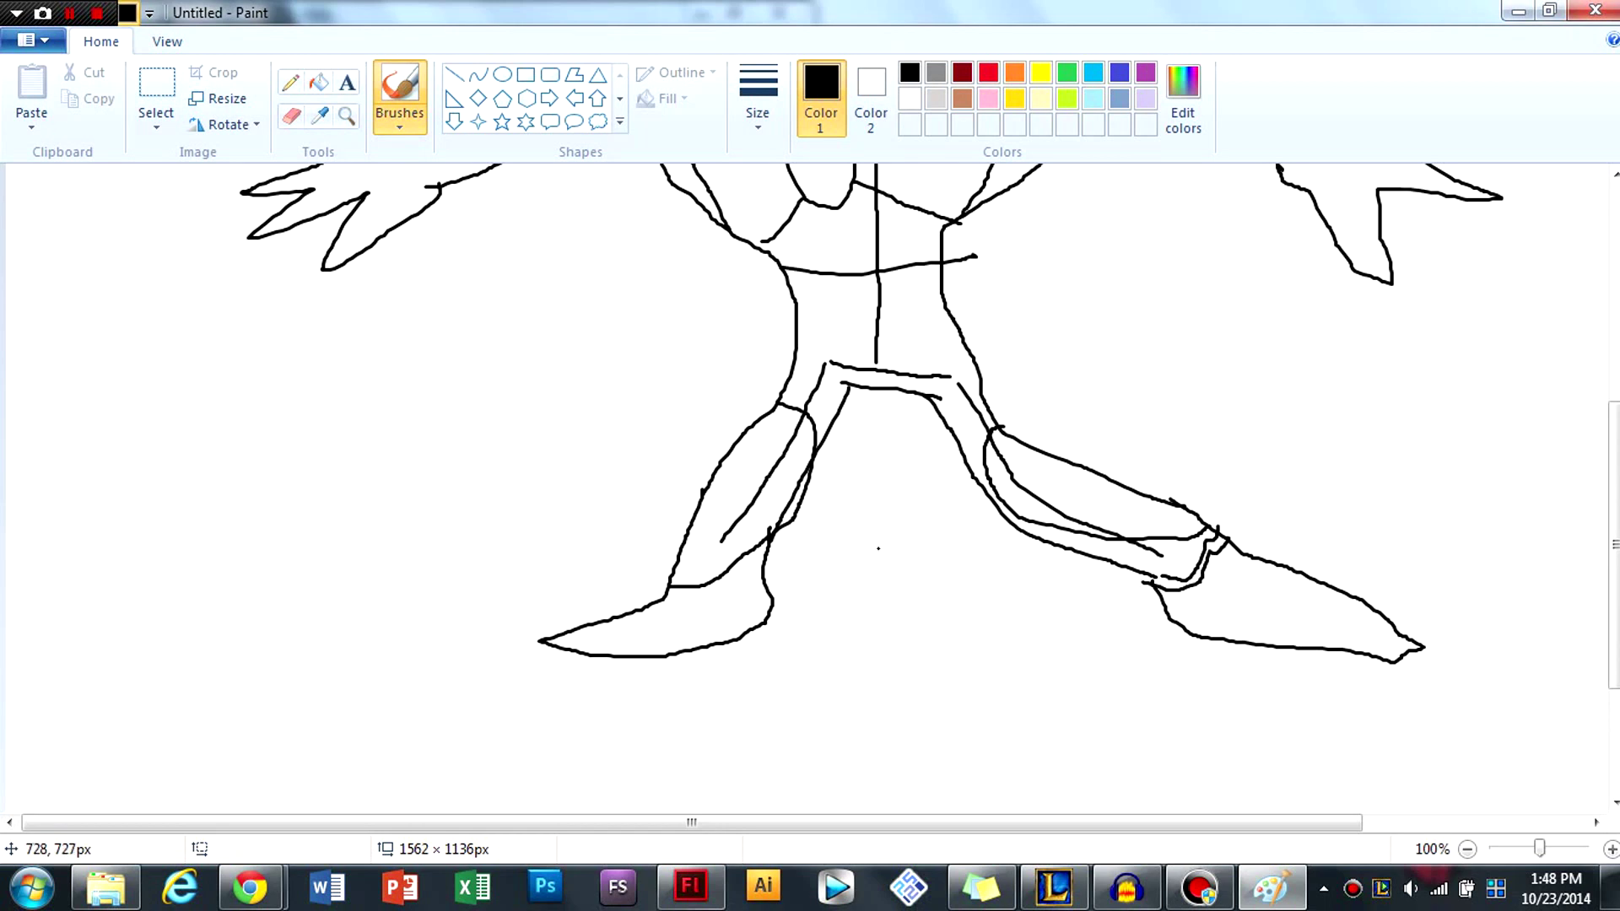
mouse_move(664, 585)
left_mouse_down()
mouse_move(759, 581)
mouse_move(693, 602)
mouse_move(754, 608)
mouse_move(784, 592)
left_mouse_up()
Step: Draw an armored bracer with a small inner panel on the right-hand forearm
scroll(785, 593, "up", 8)
scroll(810, 489, "down", 6)
scroll(810, 490, "up", 6)
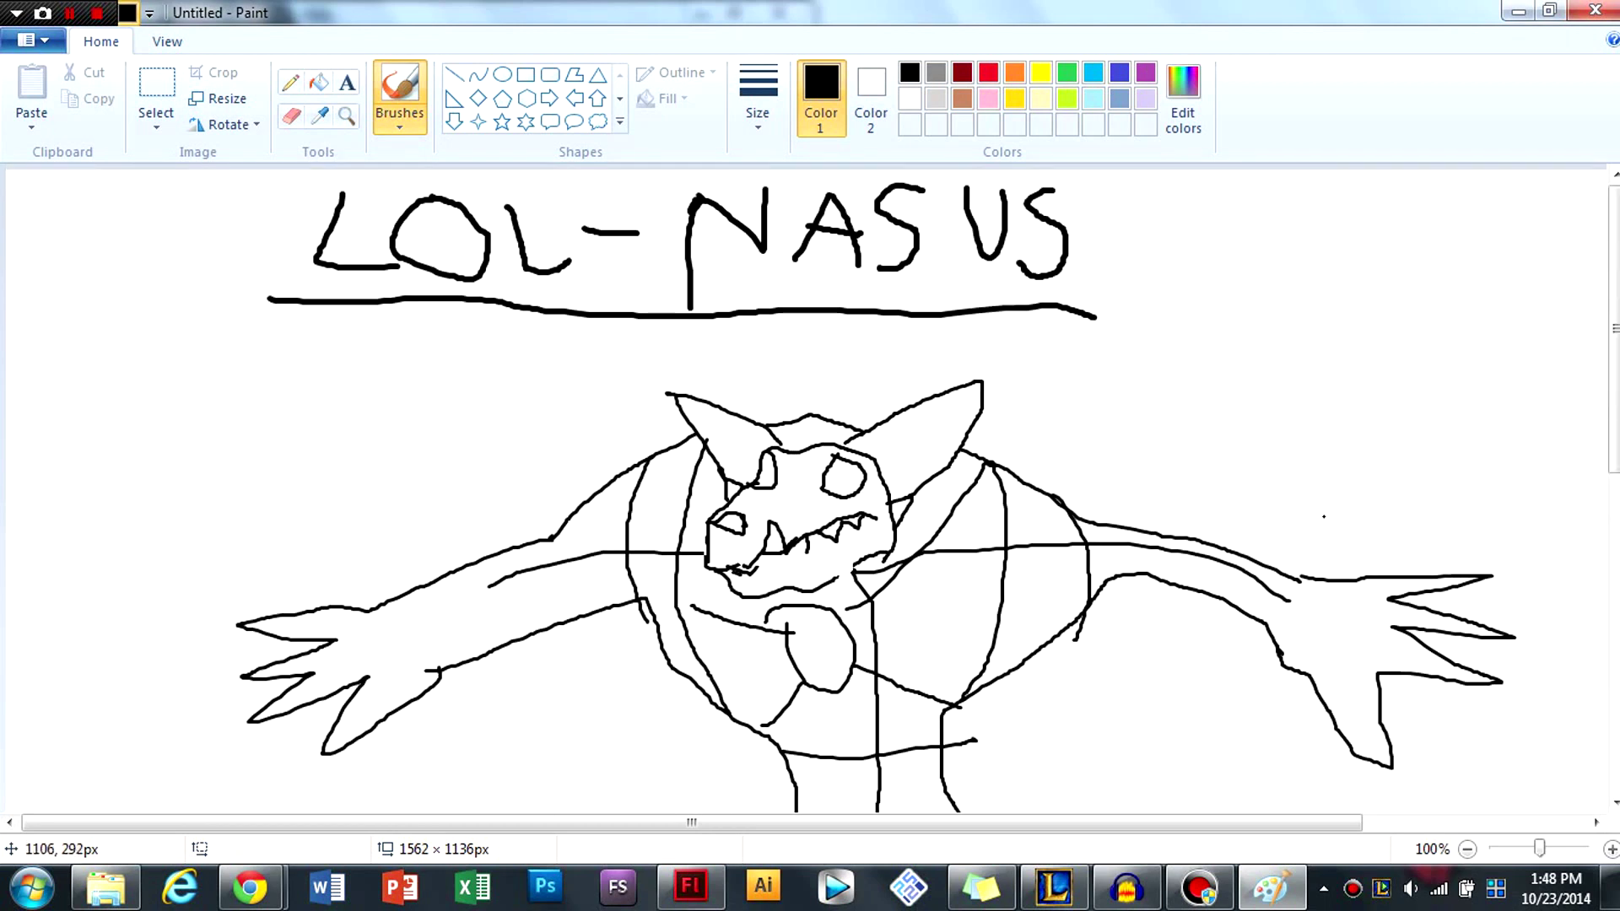
scroll(1324, 517, "down", 4)
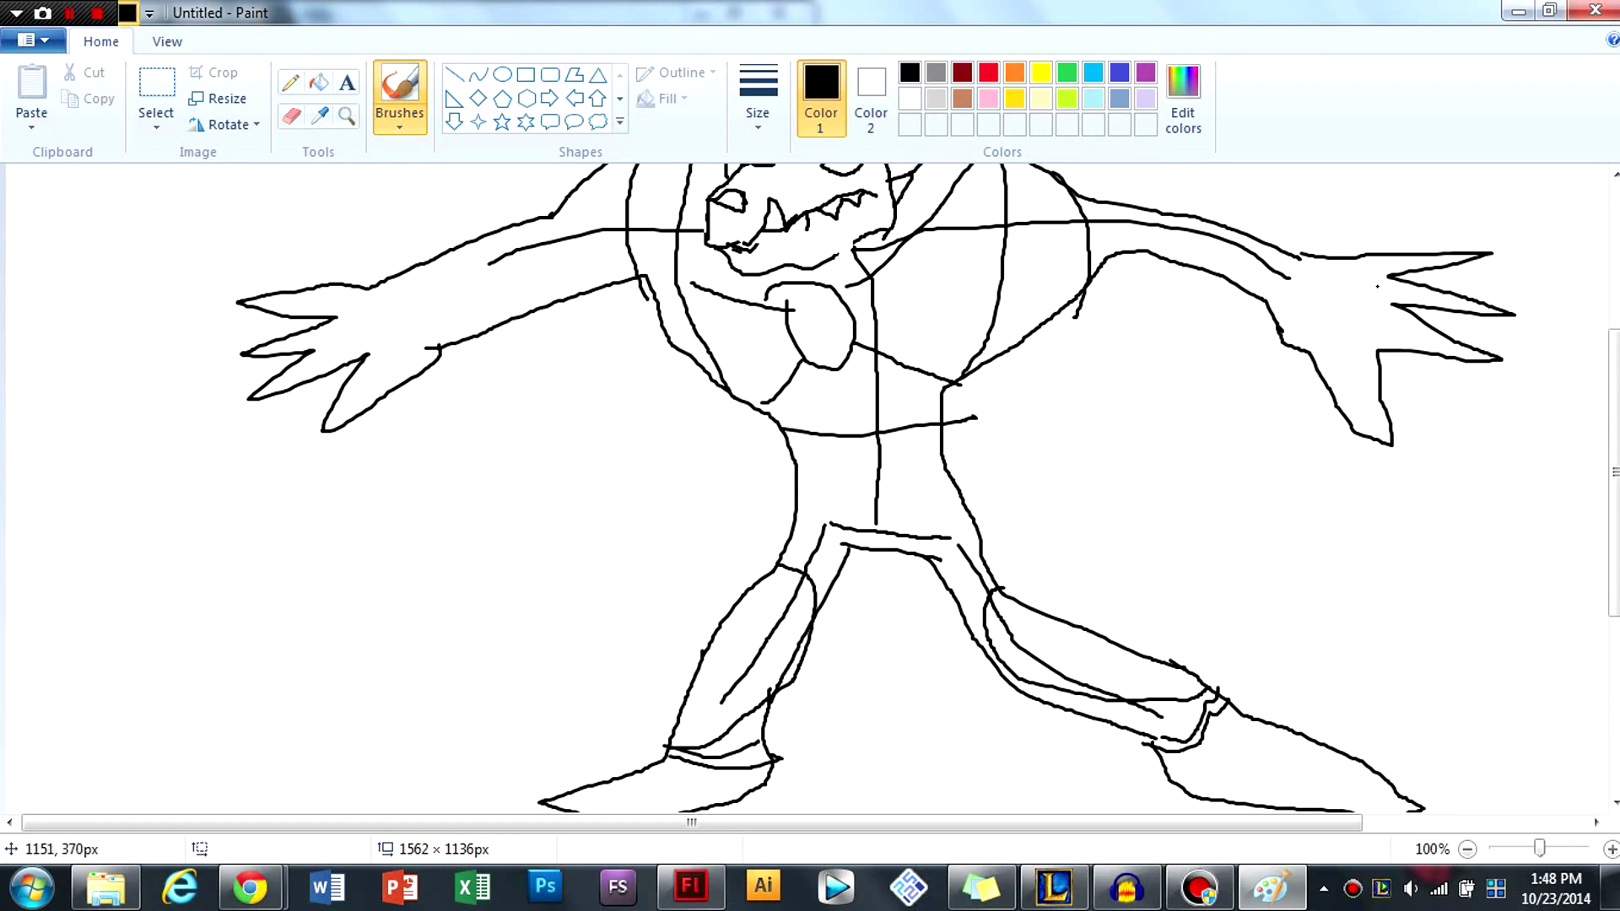
mouse_move(1177, 216)
left_mouse_down()
mouse_move(1235, 239)
mouse_move(1278, 298)
mouse_move(1160, 247)
mouse_move(1209, 258)
mouse_move(1169, 249)
left_mouse_up()
scroll(810, 489, "up", 2)
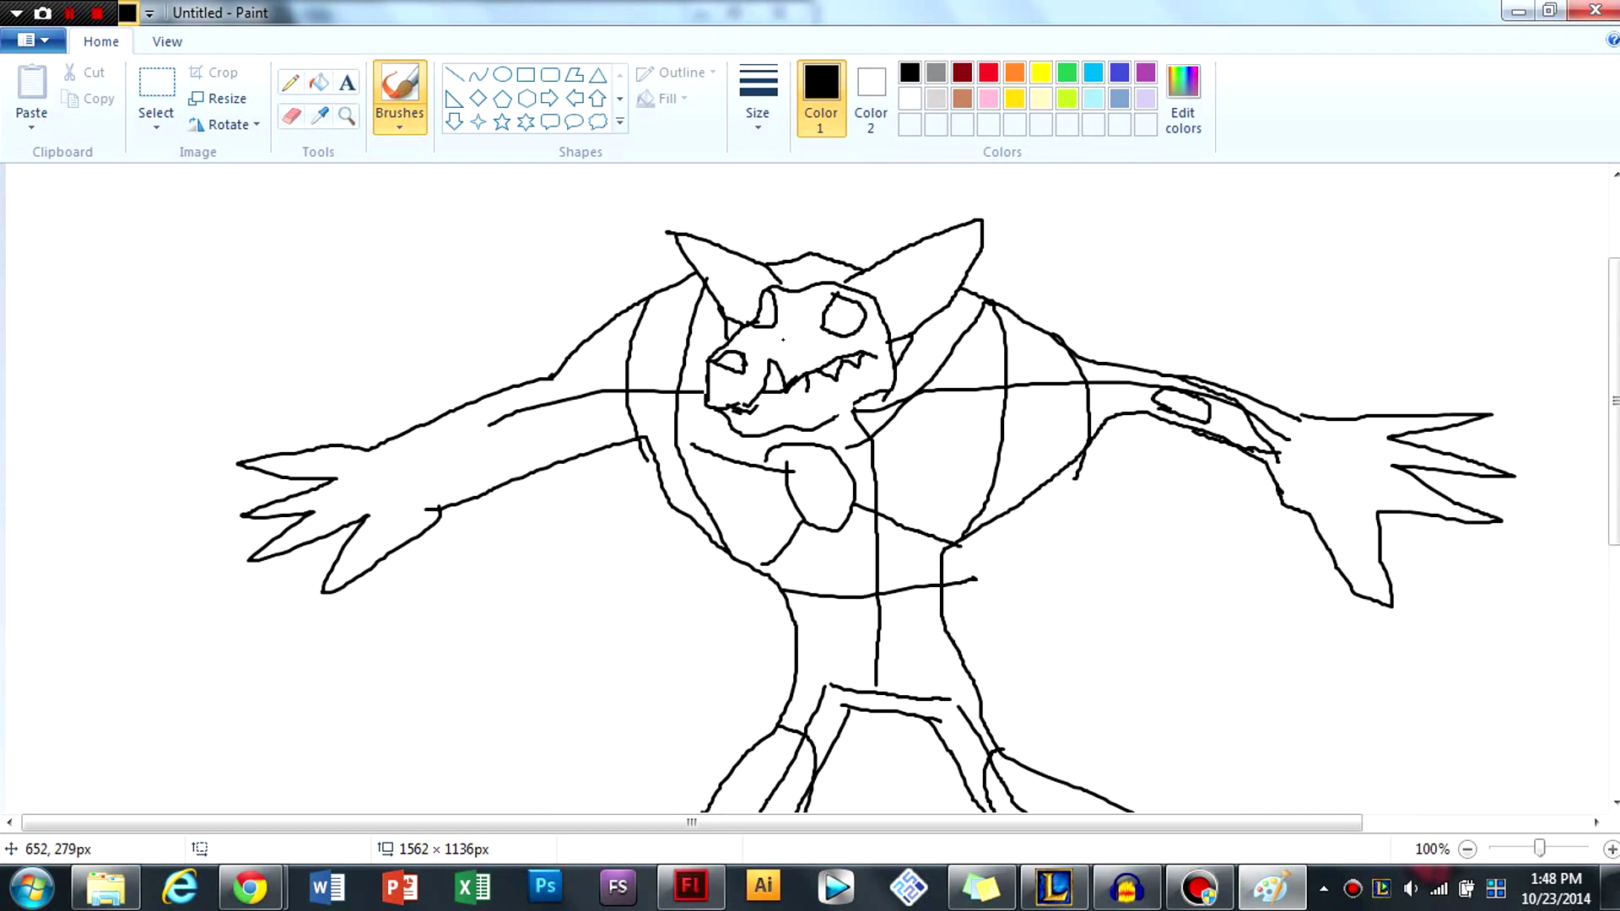
Step: Draw a rounded armored bracer with a small diamond panel on the left-hand forearm
mouse_move(565, 379)
left_mouse_down()
mouse_move(463, 390)
mouse_move(424, 490)
mouse_move(494, 486)
mouse_move(587, 441)
mouse_move(586, 382)
mouse_move(554, 378)
mouse_move(502, 420)
left_mouse_up()
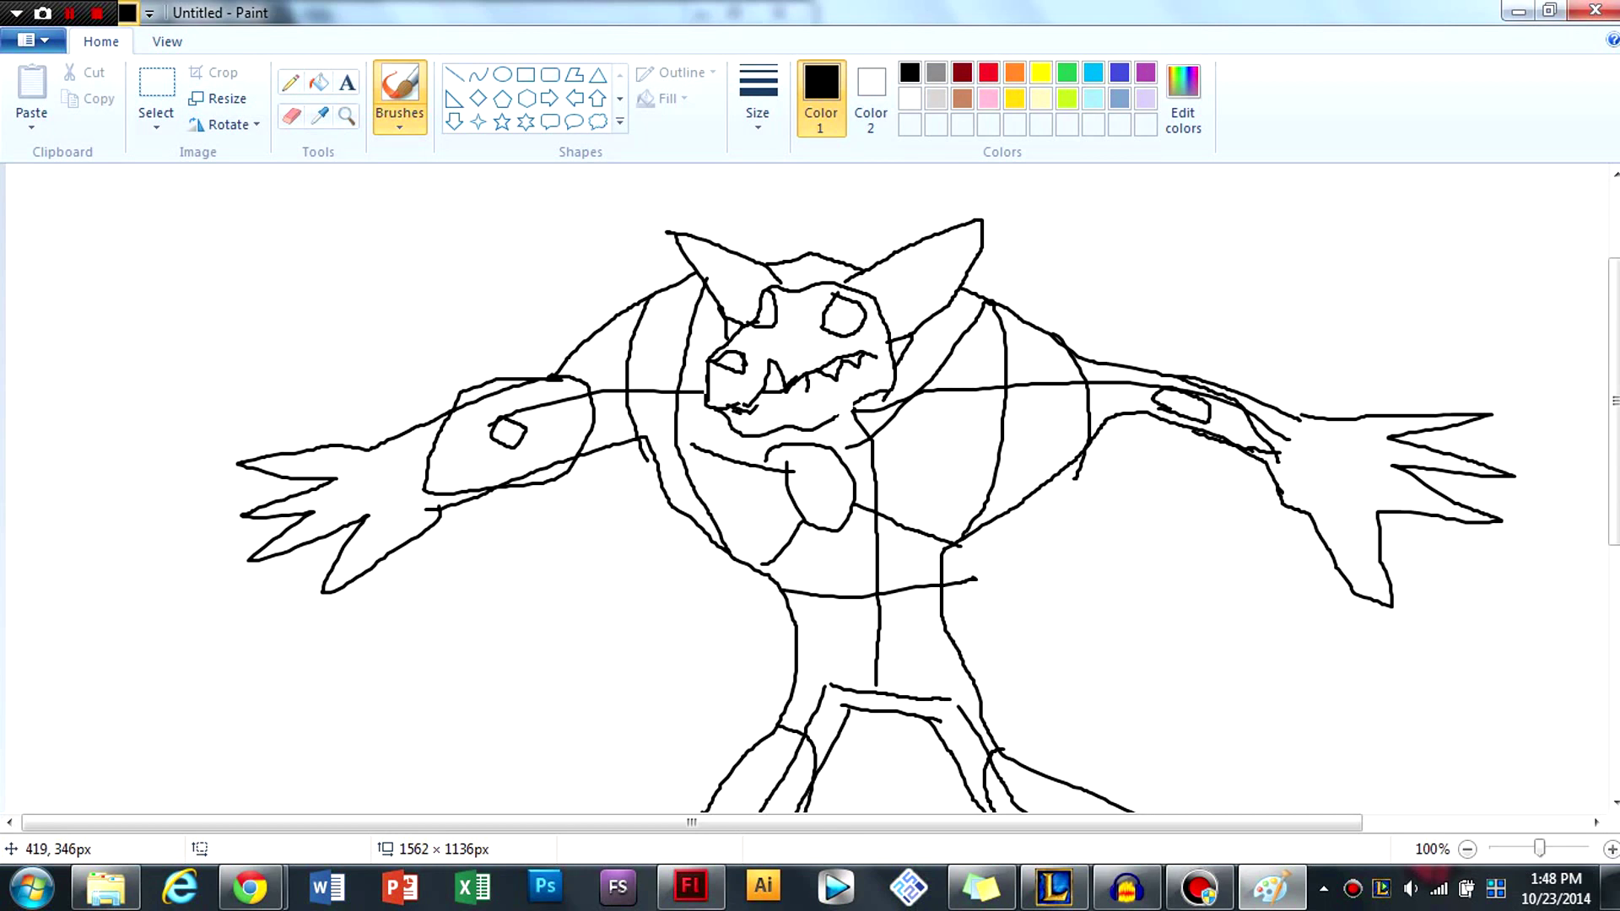
scroll(621, 308, "down", 4)
scroll(512, 314, "up", 4)
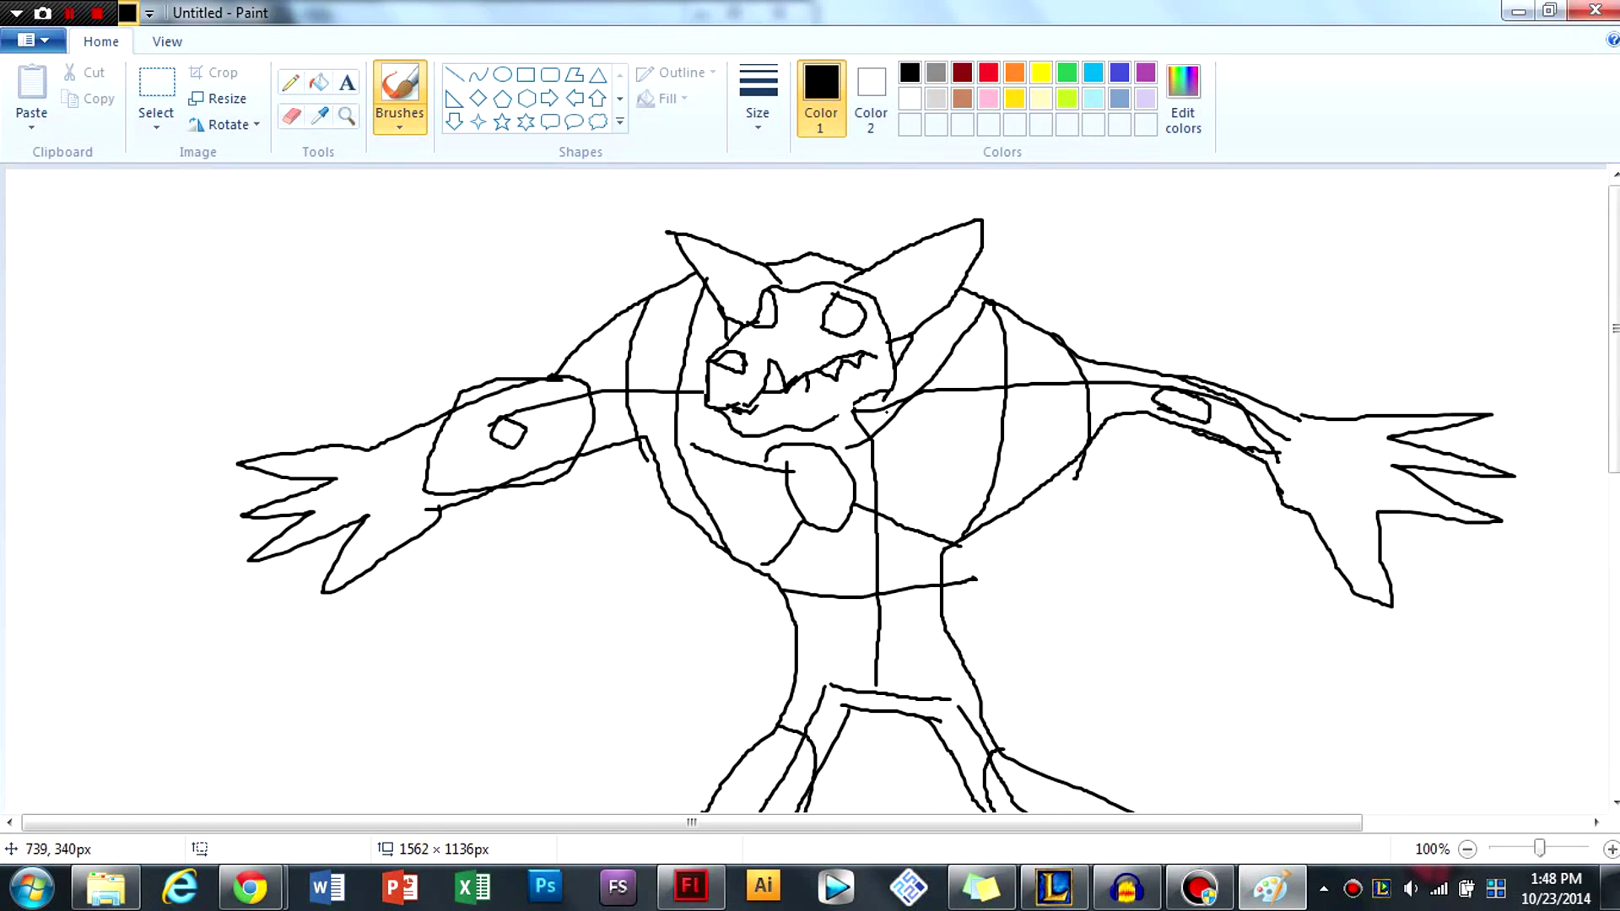
Step: Draw a pupil inside each eye and a second curved line across the top of the head
scroll(255, 357, "up", 4)
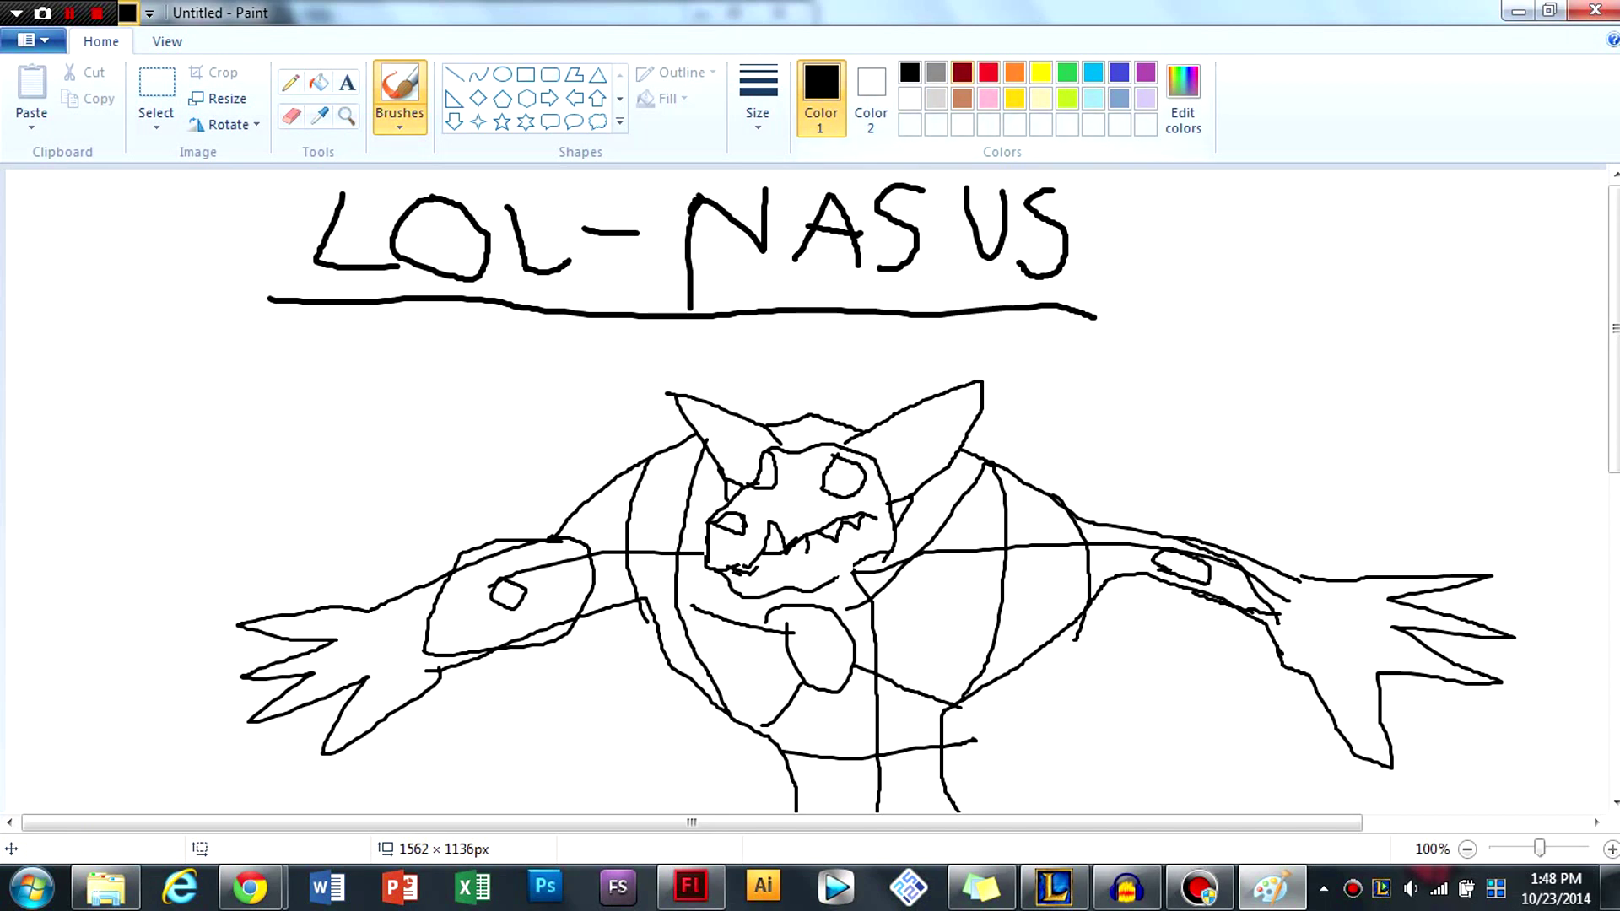
mouse_move(831, 480)
left_mouse_down()
mouse_move(847, 488)
mouse_move(830, 473)
left_mouse_up()
scroll(632, 396, "down", 3)
scroll(504, 417, "up", 3)
left_click_drag(757, 430, 858, 426)
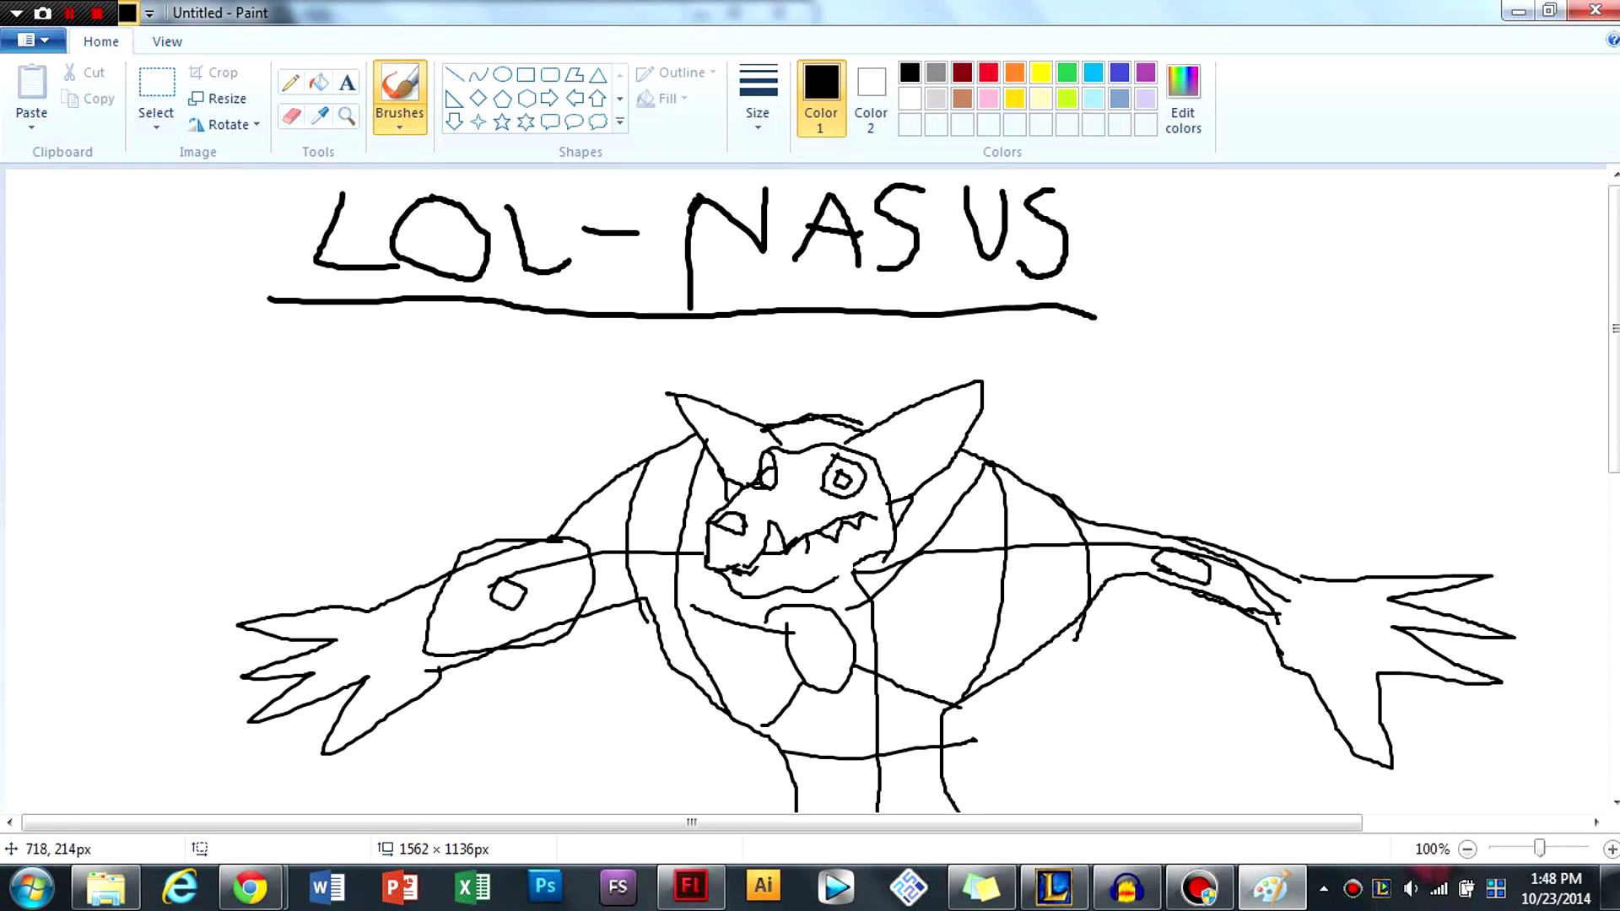
Step: Draw two parallel shaft lines of a staff rising above the left-hand hand
scroll(772, 418, "down", 3)
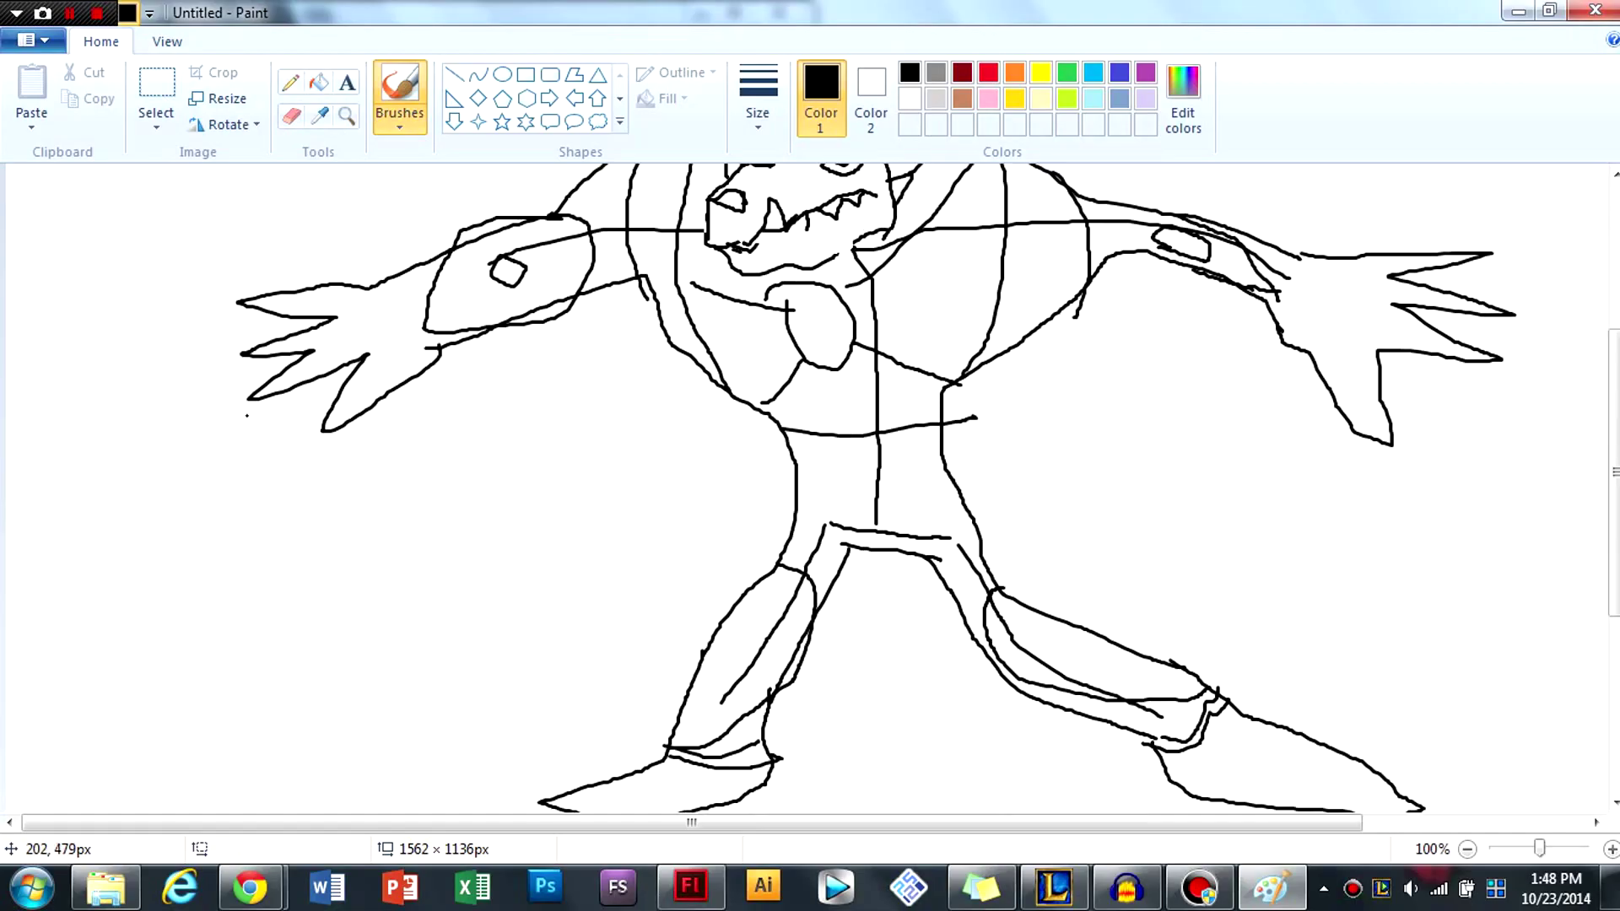
scroll(247, 415, "up", 5)
scroll(247, 415, "down", 3)
left_click_drag(286, 444, 253, 291)
left_click_drag(330, 440, 288, 278)
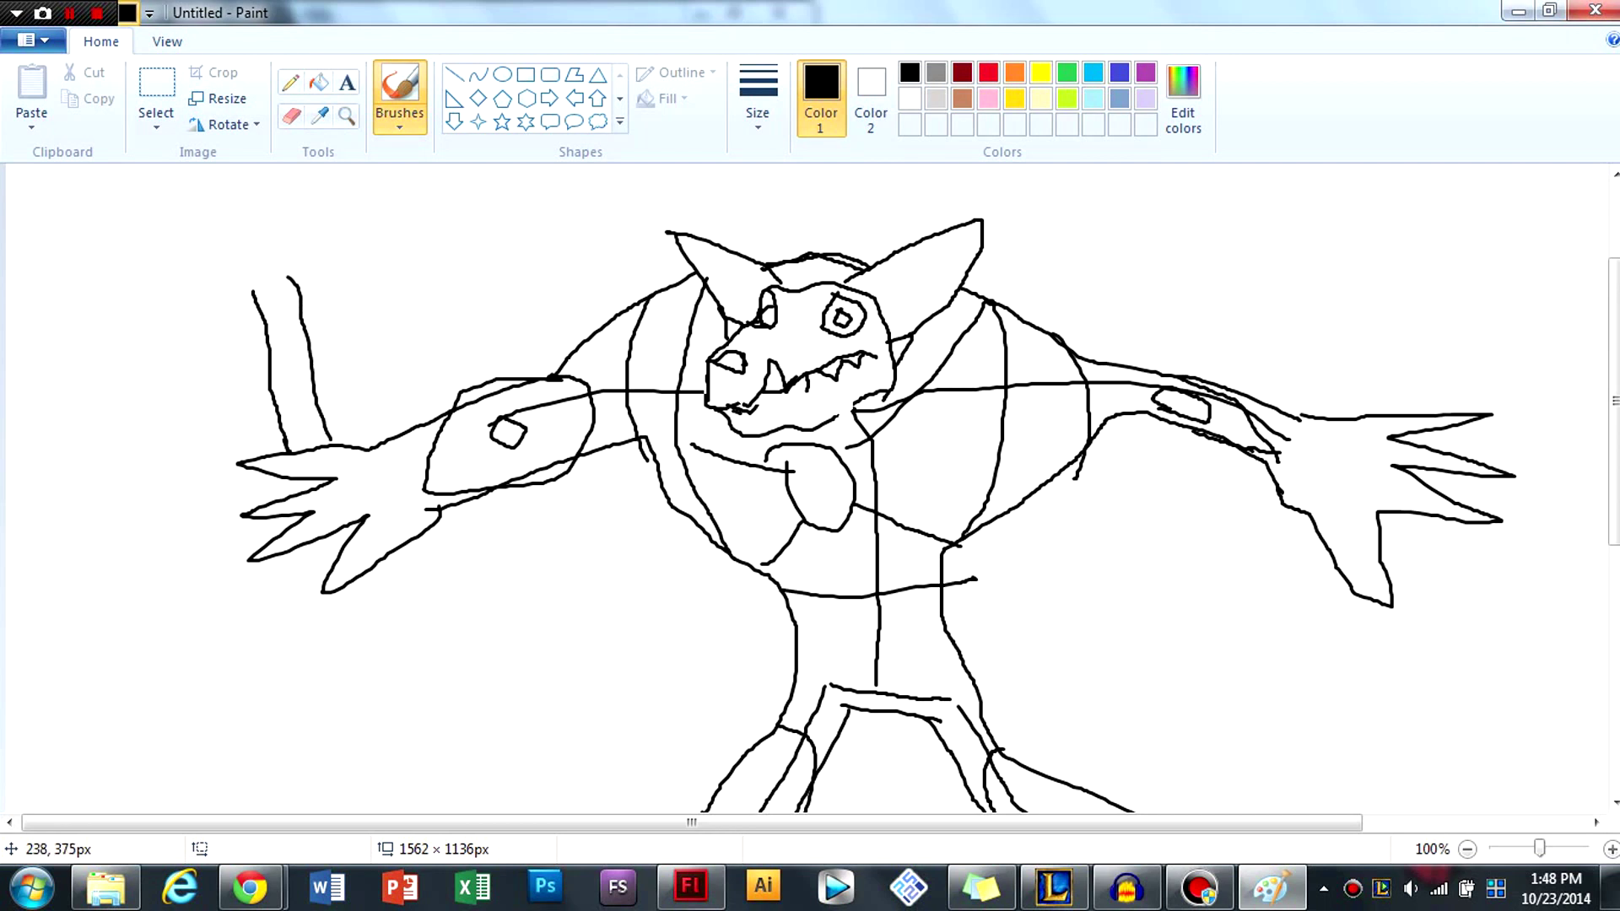
Step: Draw a curved axe head with a round gem and a slanted spike on the staff, plus one shaft edge below the hand
scroll(627, 489, "up", 3)
scroll(627, 490, "down", 6)
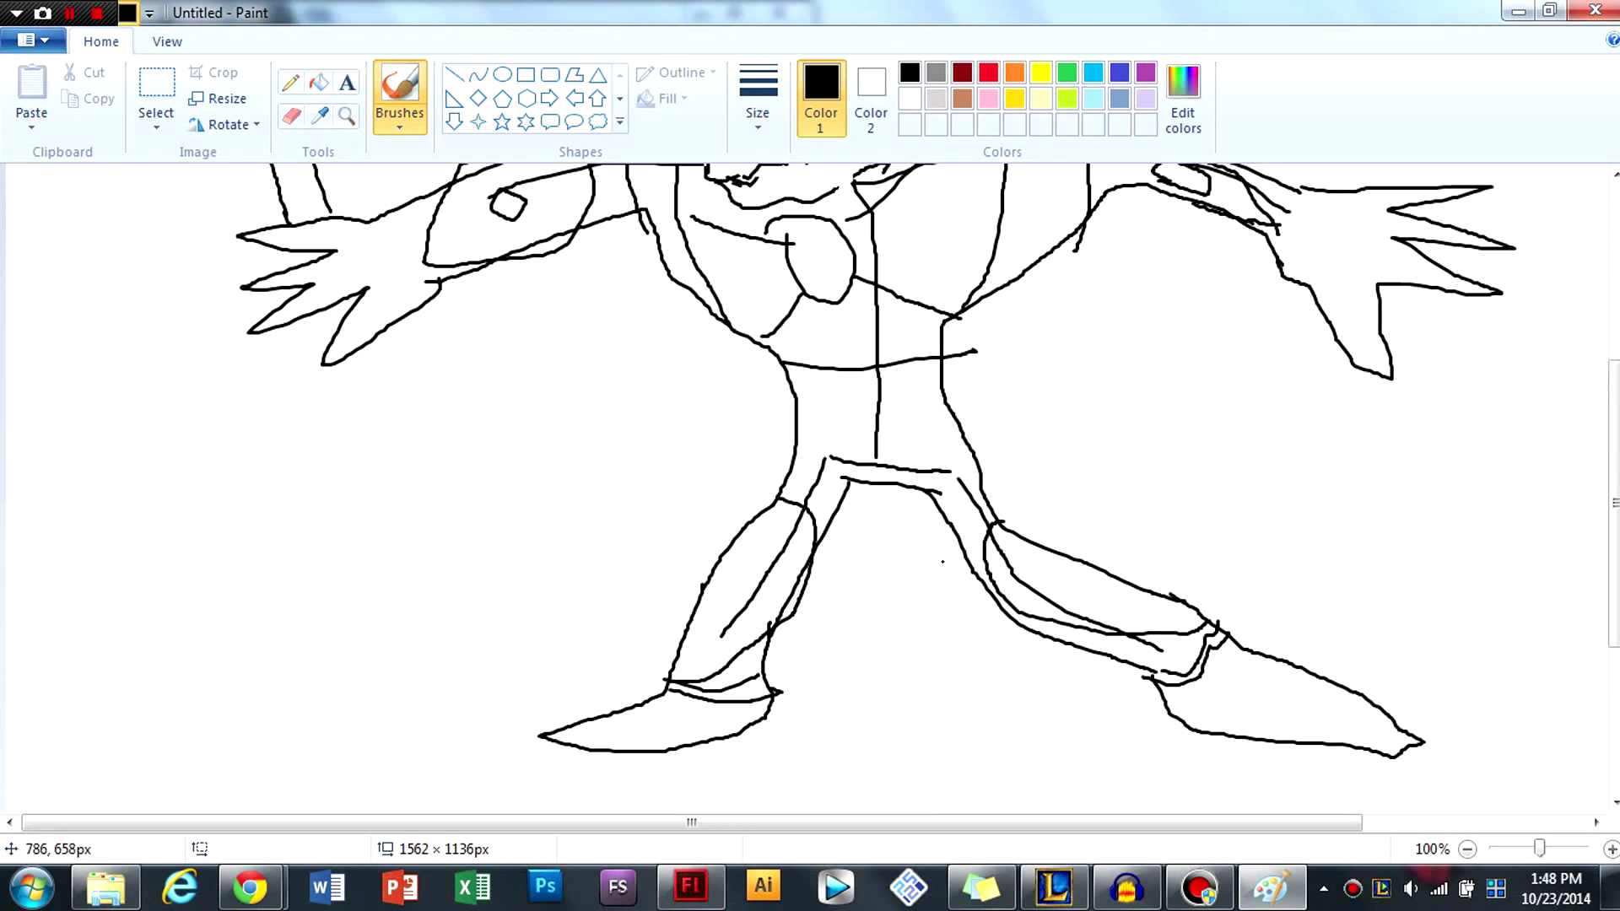
scroll(943, 561, "up", 5)
scroll(380, 354, "up", 1)
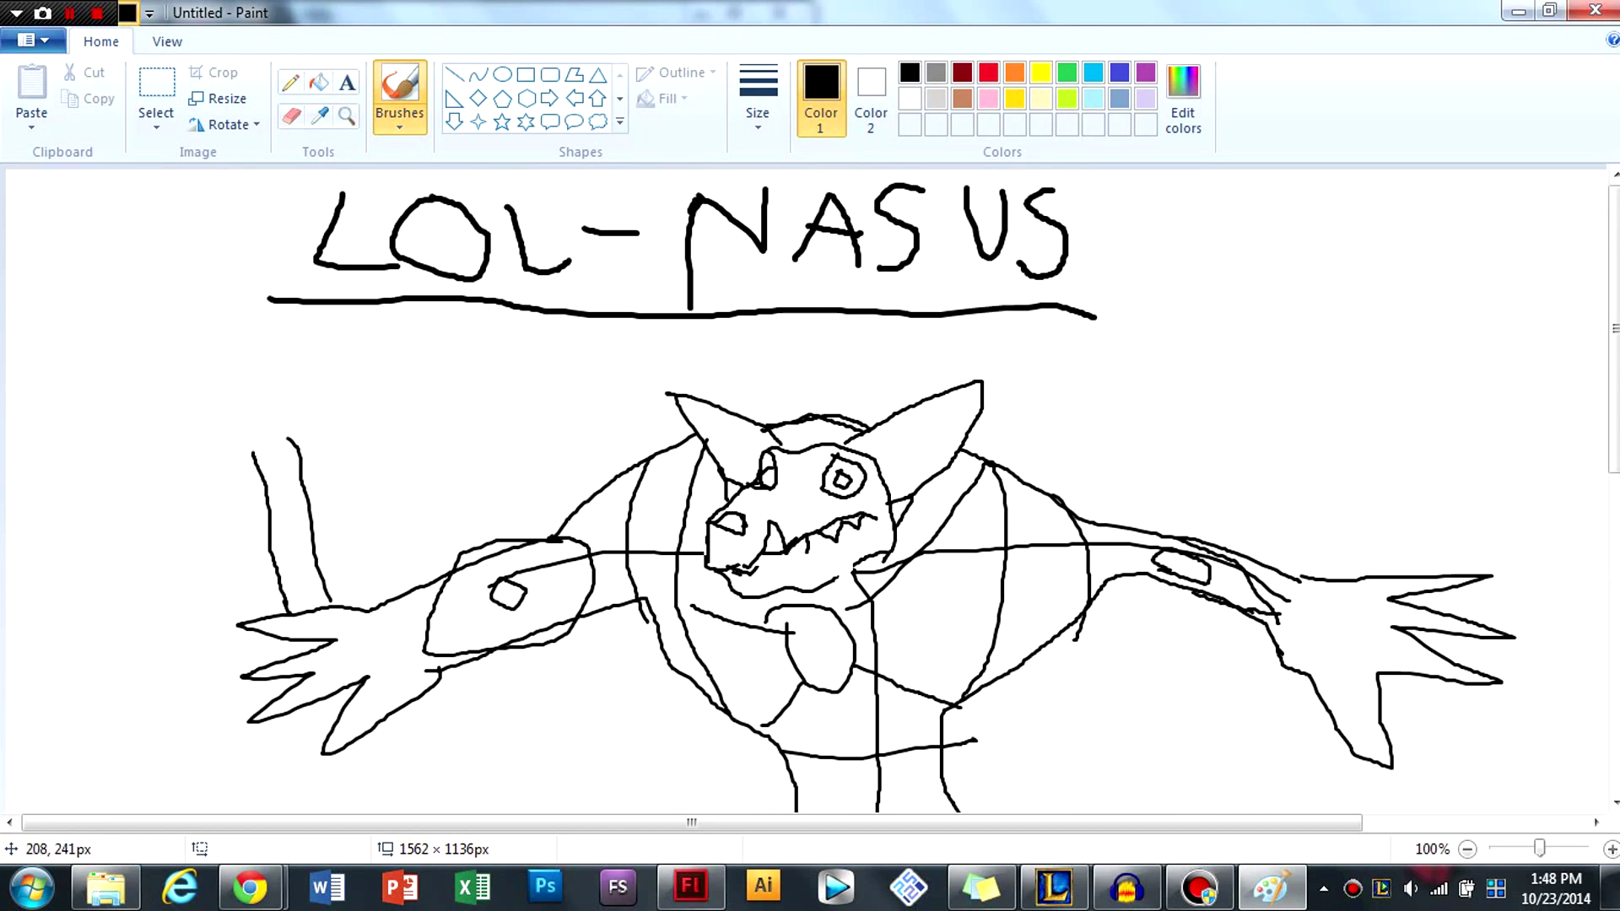
mouse_move(252, 451)
left_mouse_down()
mouse_move(183, 436)
mouse_move(162, 378)
mouse_move(186, 310)
mouse_move(204, 327)
mouse_move(240, 294)
mouse_move(120, 209)
mouse_move(186, 205)
mouse_move(262, 279)
mouse_move(301, 376)
mouse_move(262, 385)
mouse_move(331, 414)
mouse_move(334, 441)
mouse_move(265, 427)
mouse_move(284, 446)
mouse_move(317, 458)
mouse_move(232, 409)
mouse_move(260, 381)
mouse_move(227, 368)
mouse_move(259, 344)
mouse_move(285, 384)
mouse_move(260, 434)
mouse_move(250, 410)
mouse_move(312, 408)
mouse_move(321, 427)
mouse_move(393, 777)
left_mouse_up()
Step: Complete both edges of the long staff shaft below the hand and close the base of the axe head
scroll(299, 514, "down", 5)
scroll(392, 778, "down", 6)
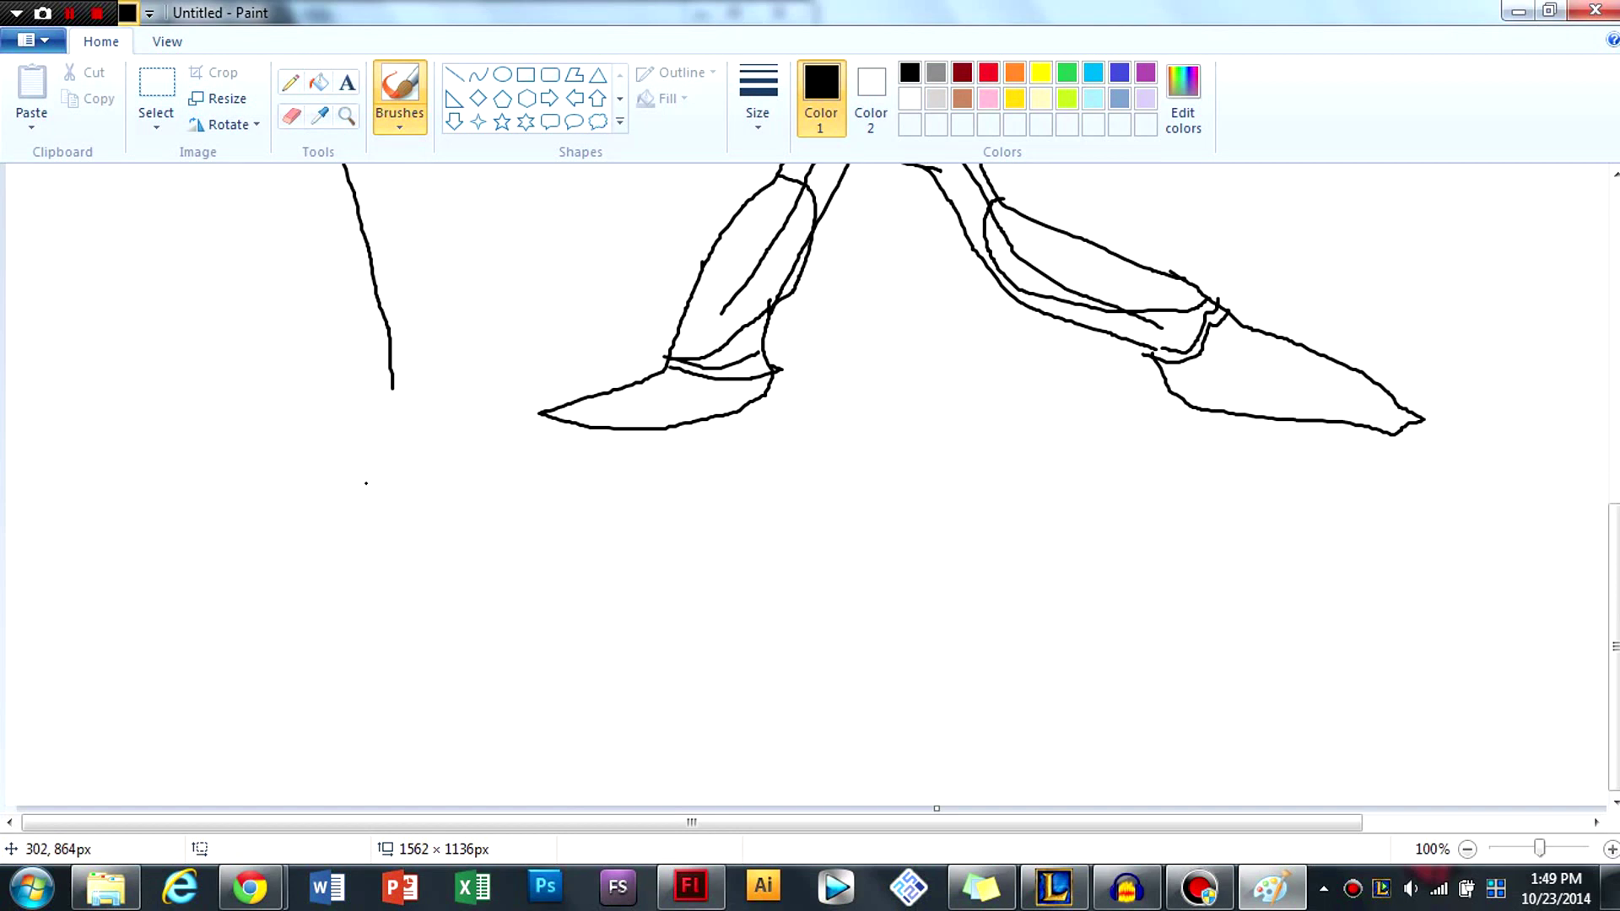
mouse_move(393, 387)
left_mouse_down()
mouse_move(458, 788)
mouse_move(516, 732)
mouse_move(415, 239)
left_mouse_up()
scroll(415, 239, "up", 6)
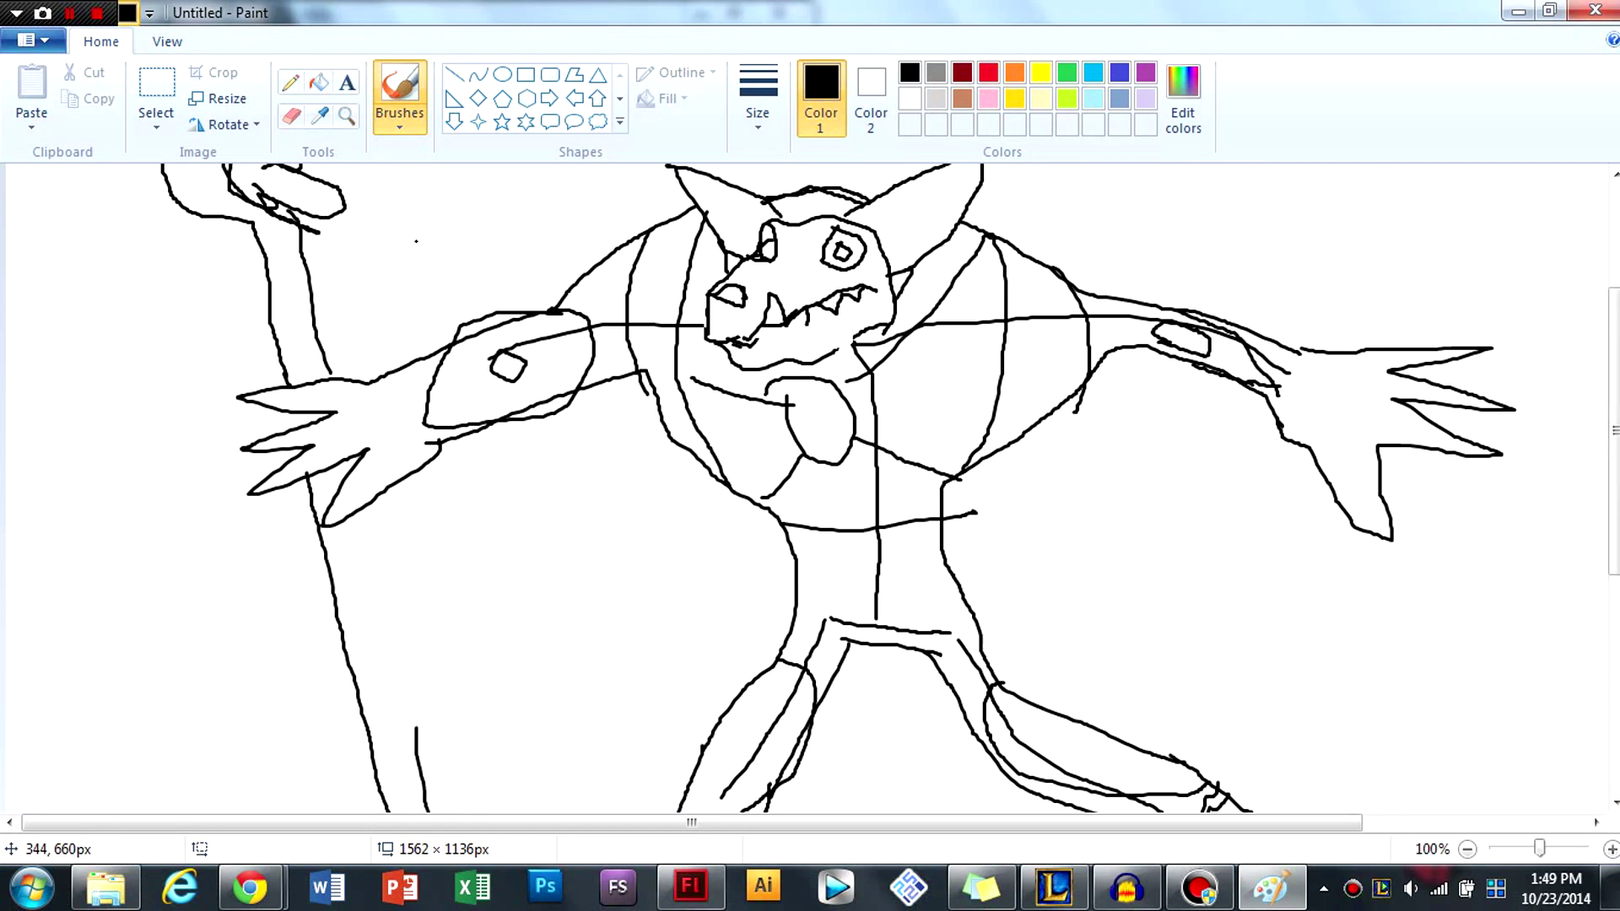
scroll(367, 472, "down", 1)
left_click_drag(415, 566, 365, 339)
scroll(363, 386, "up", 6)
scroll(369, 396, "down", 2)
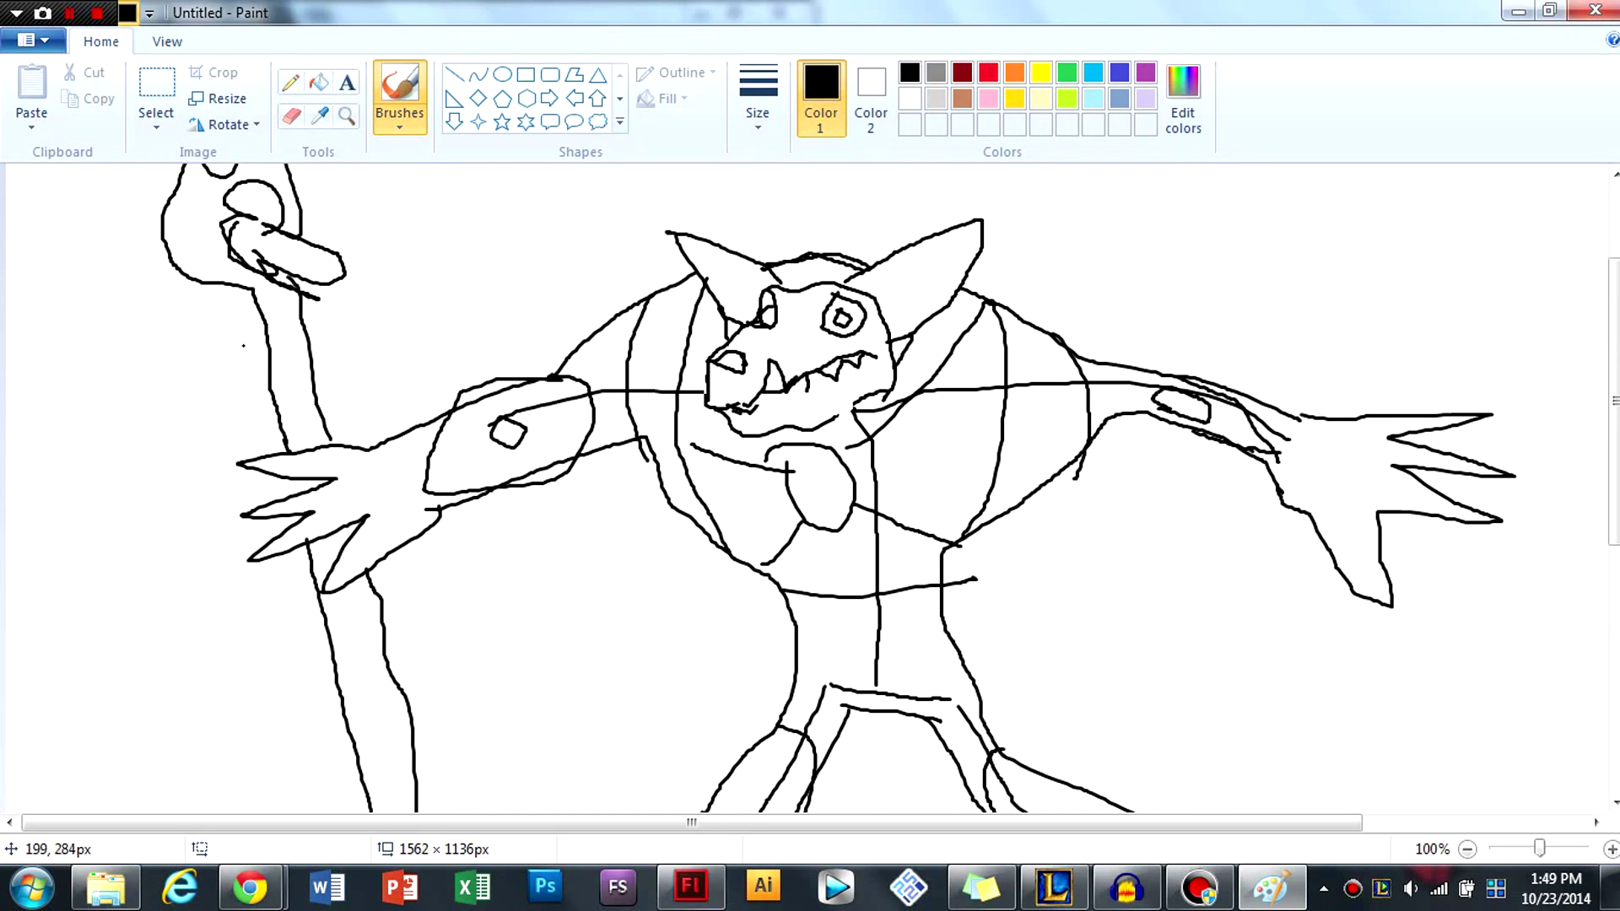
left_click_drag(254, 289, 286, 289)
Step: Draw a curved belt line across the hips, just above the legs
scroll(666, 591, "down", 3)
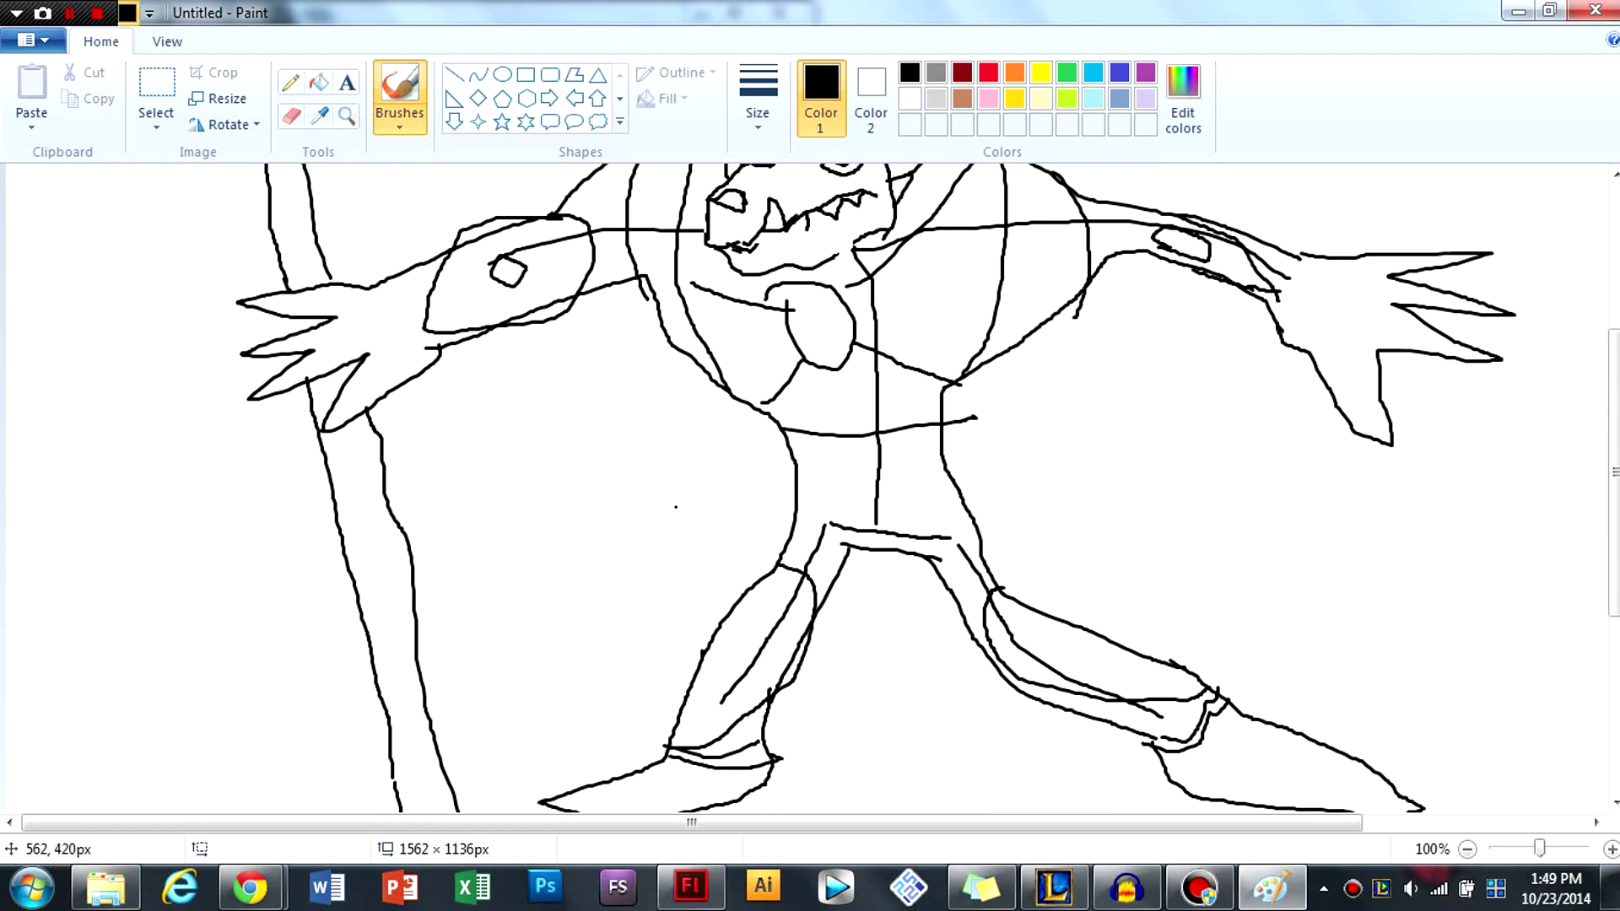
scroll(740, 558, "down", 2)
scroll(759, 540, "up", 7)
scroll(815, 490, "down", 2)
scroll(816, 523, "down", 3)
left_click_drag(796, 489, 951, 489)
scroll(952, 447, "up", 3)
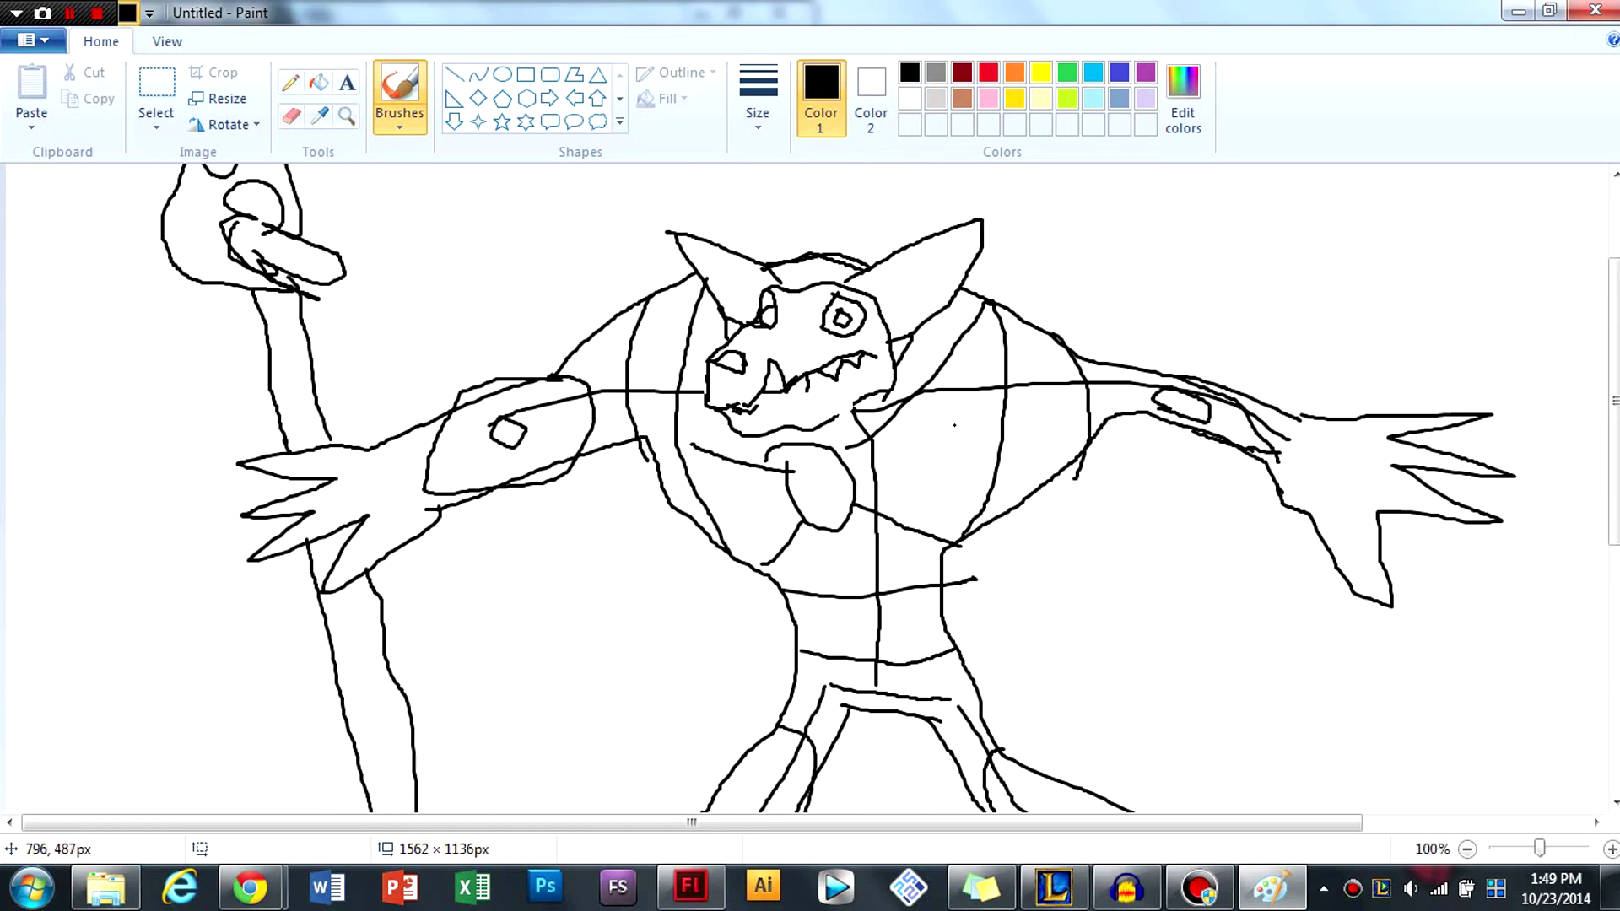
Step: Draw a flowing pointed sash trailing outward from each side of the waist
scroll(951, 446, "down", 6)
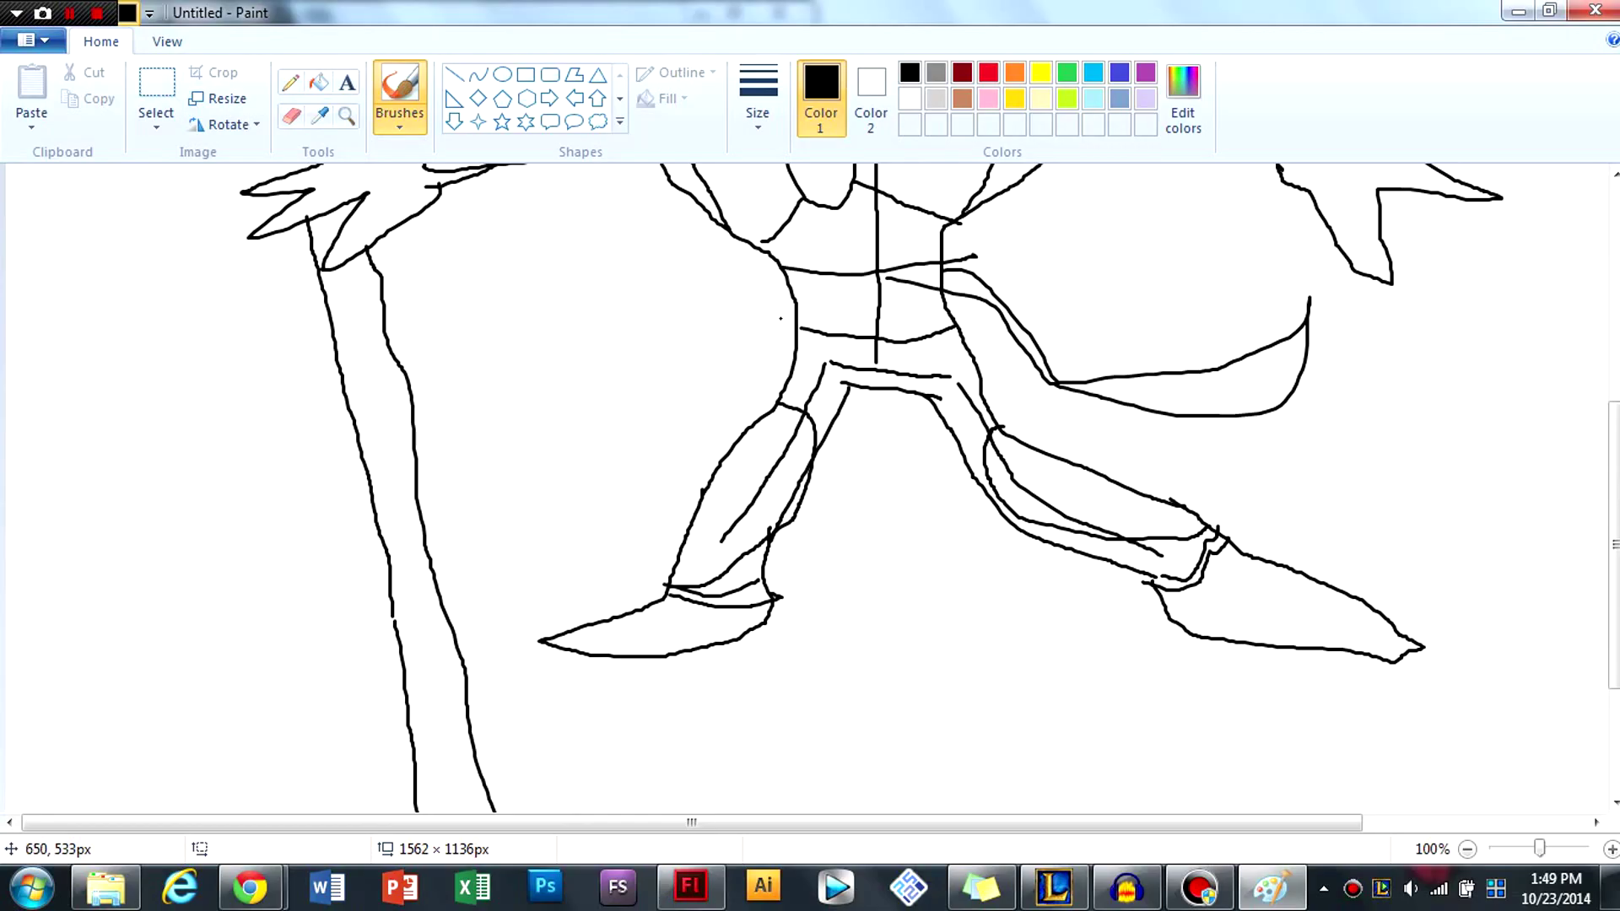
mouse_move(793, 269)
left_mouse_down()
mouse_move(716, 337)
mouse_move(732, 364)
mouse_move(830, 277)
left_mouse_up()
scroll(587, 279, "up", 6)
scroll(591, 320, "down", 4)
scroll(574, 354, "down", 4)
Step: Draw a small circle with a diagonal line above the left-hand bracer and touch up the chest emblem's outline
scroll(559, 316, "up", 6)
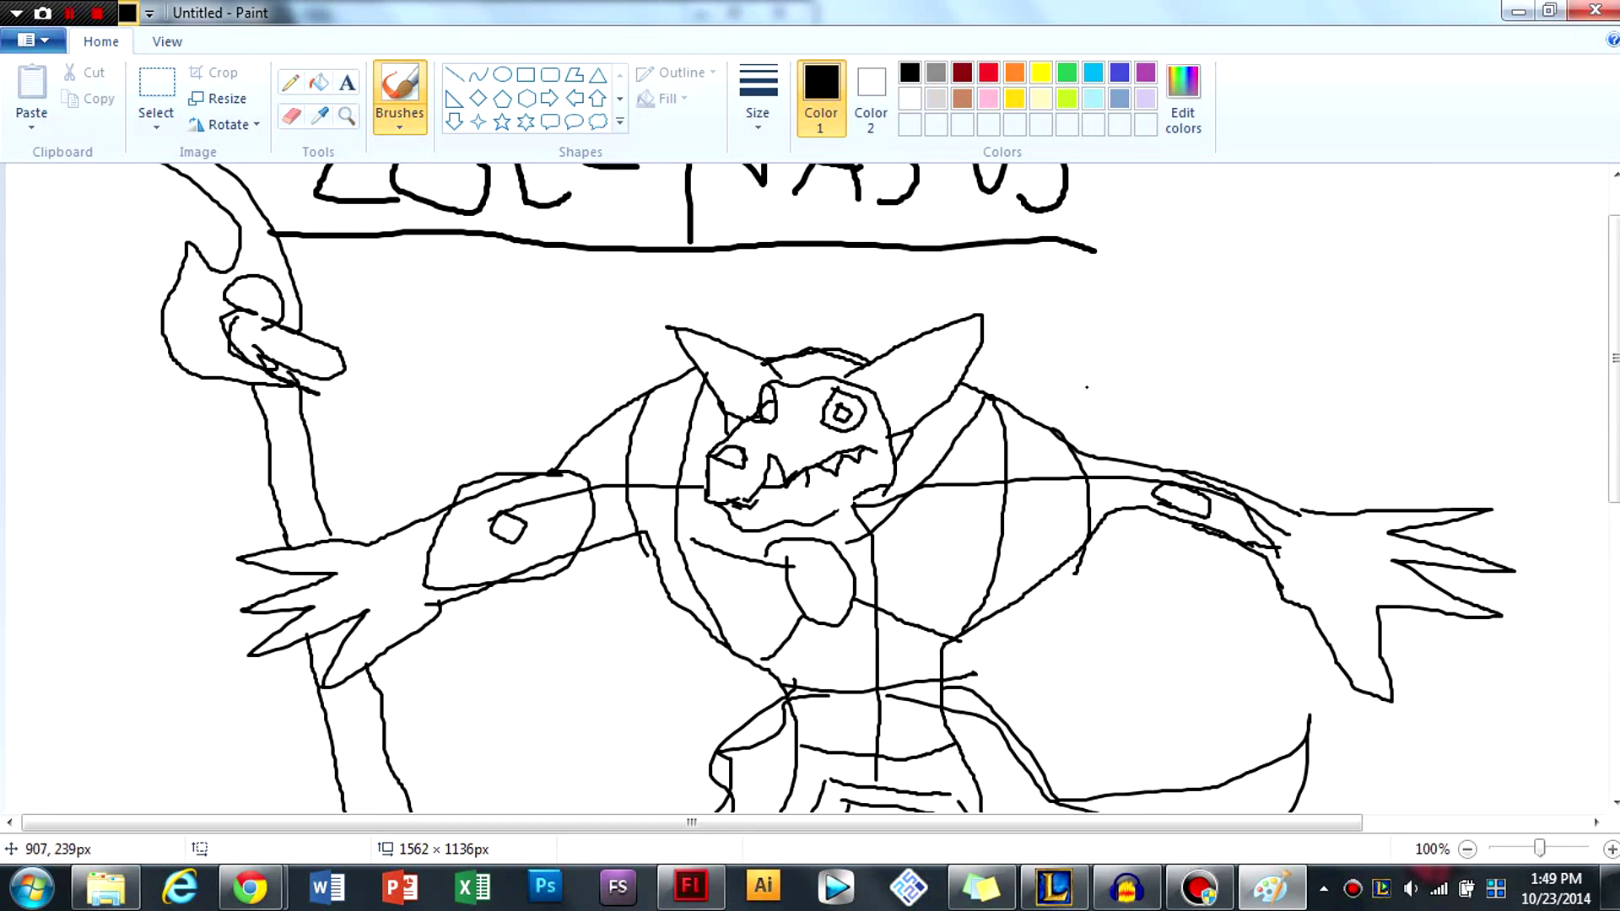
left_click_drag(430, 380, 516, 463)
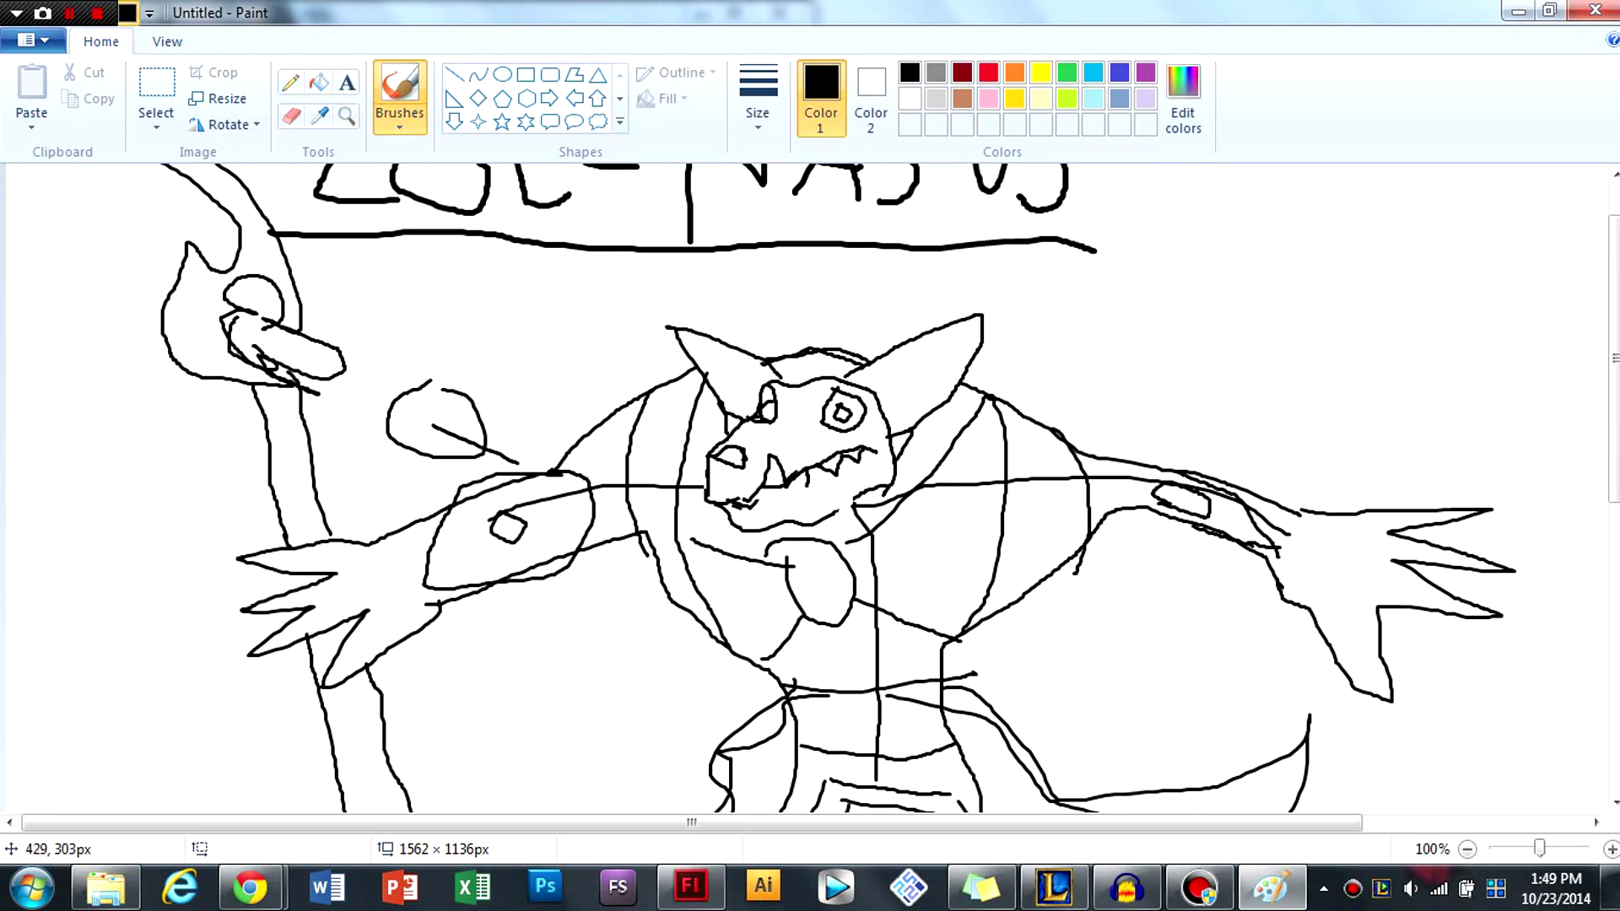
key("ctrl+z")
scroll(540, 405, "down", 4)
scroll(1164, 447, "up", 4)
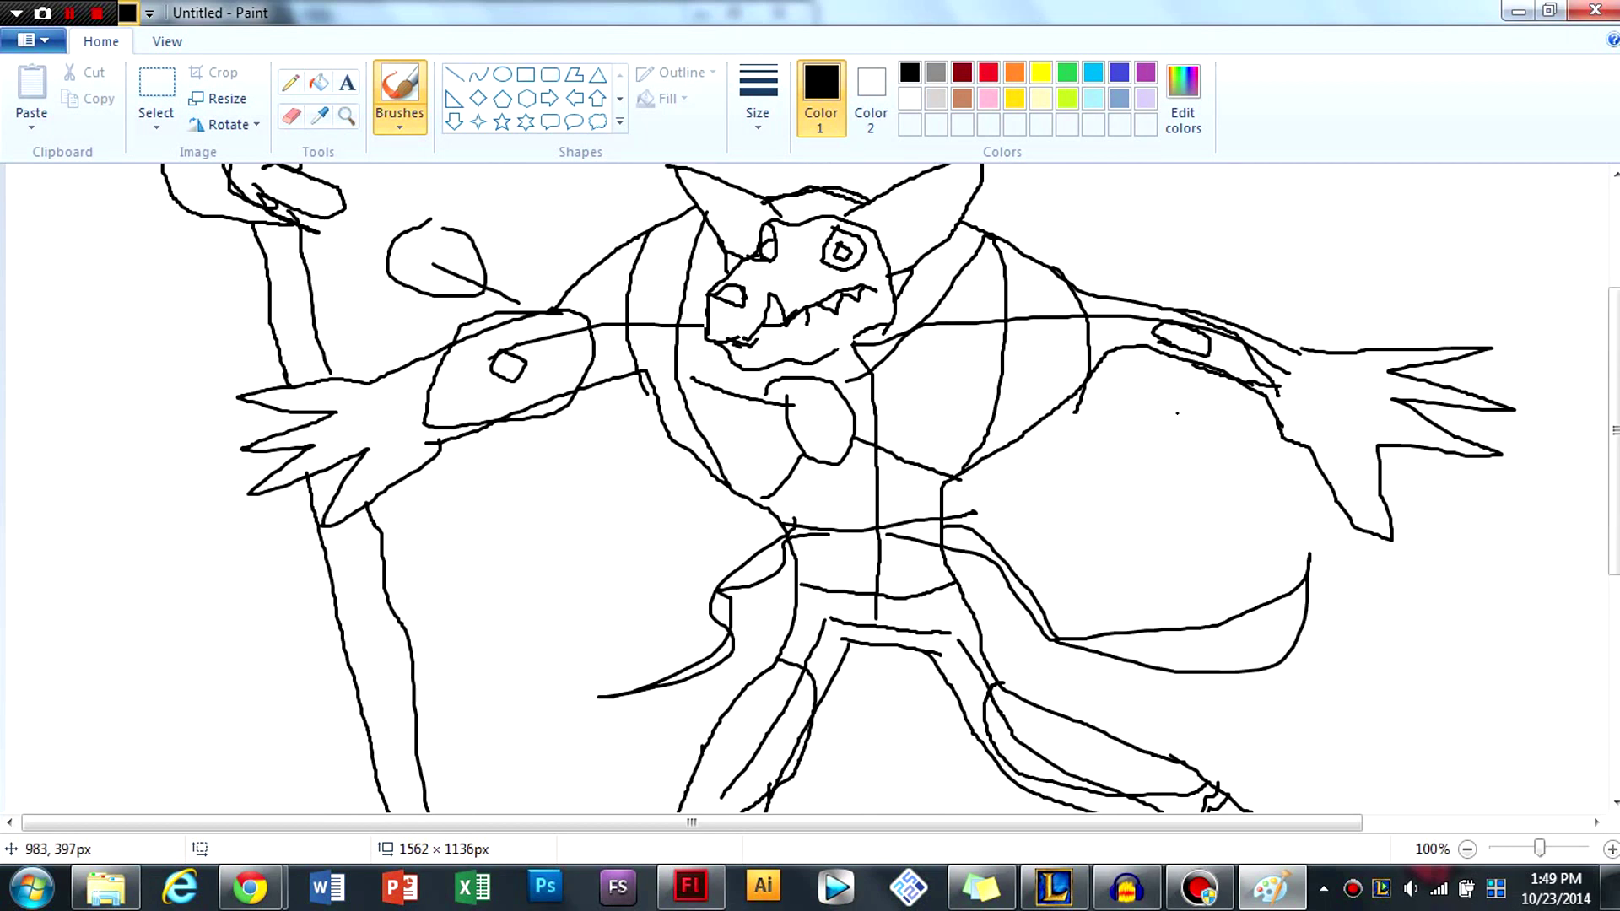
scroll(1177, 414, "up", 4)
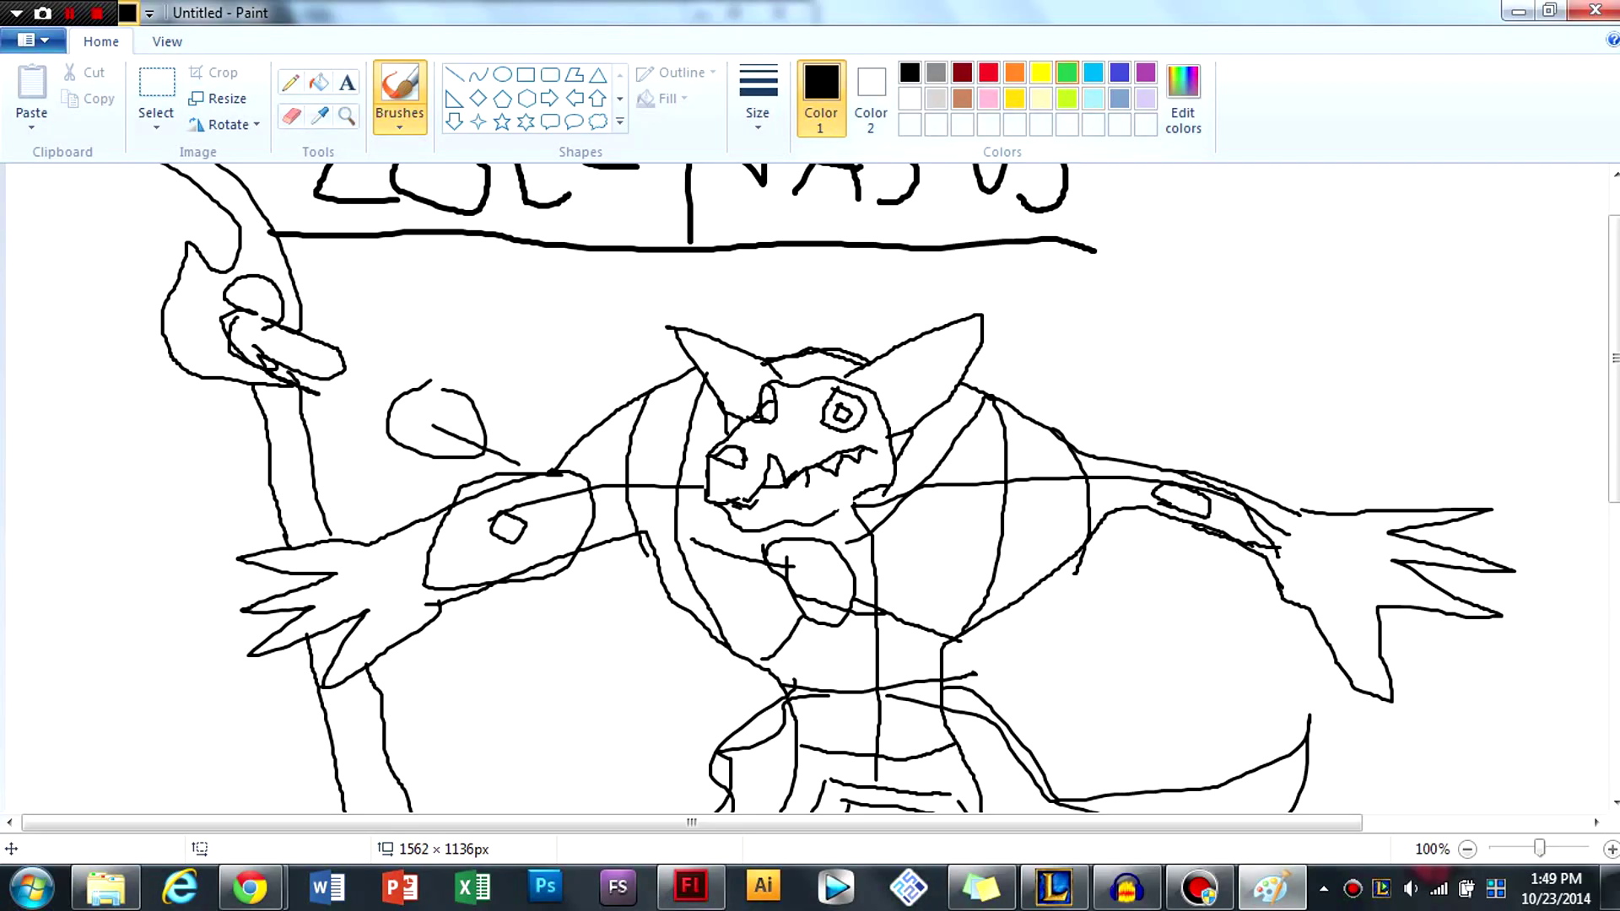
Step: Shade the chest emblem, both bracer panels and the staff's gem and spike with green brush strokes
left_click(1068, 72)
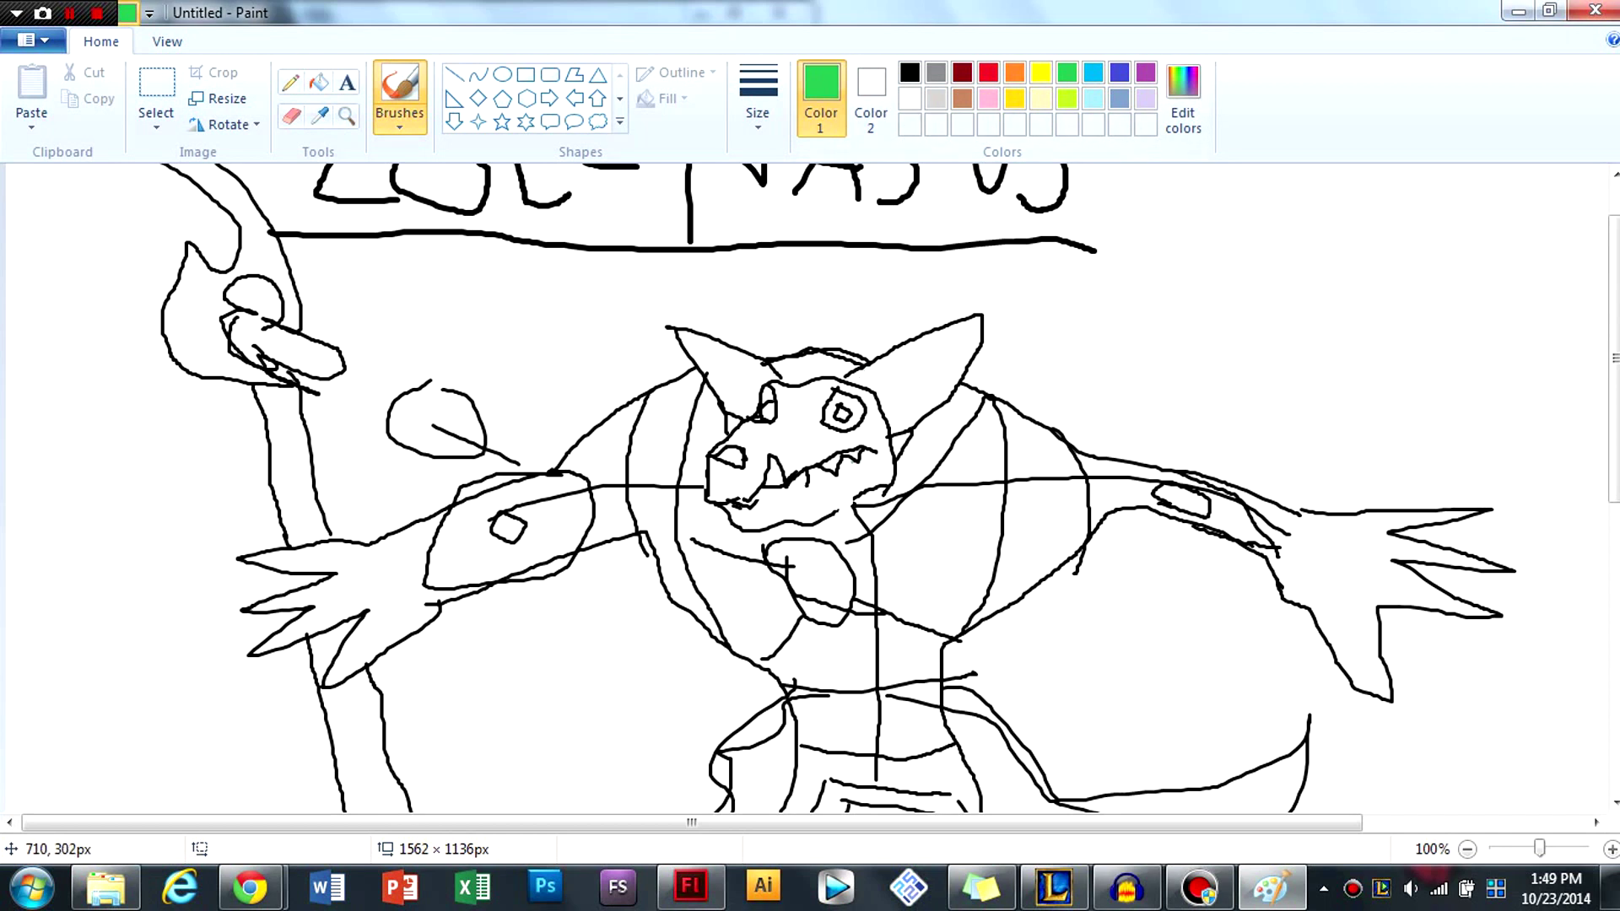
mouse_move(794, 600)
left_mouse_down()
mouse_move(854, 604)
mouse_move(814, 615)
mouse_move(835, 623)
left_mouse_up()
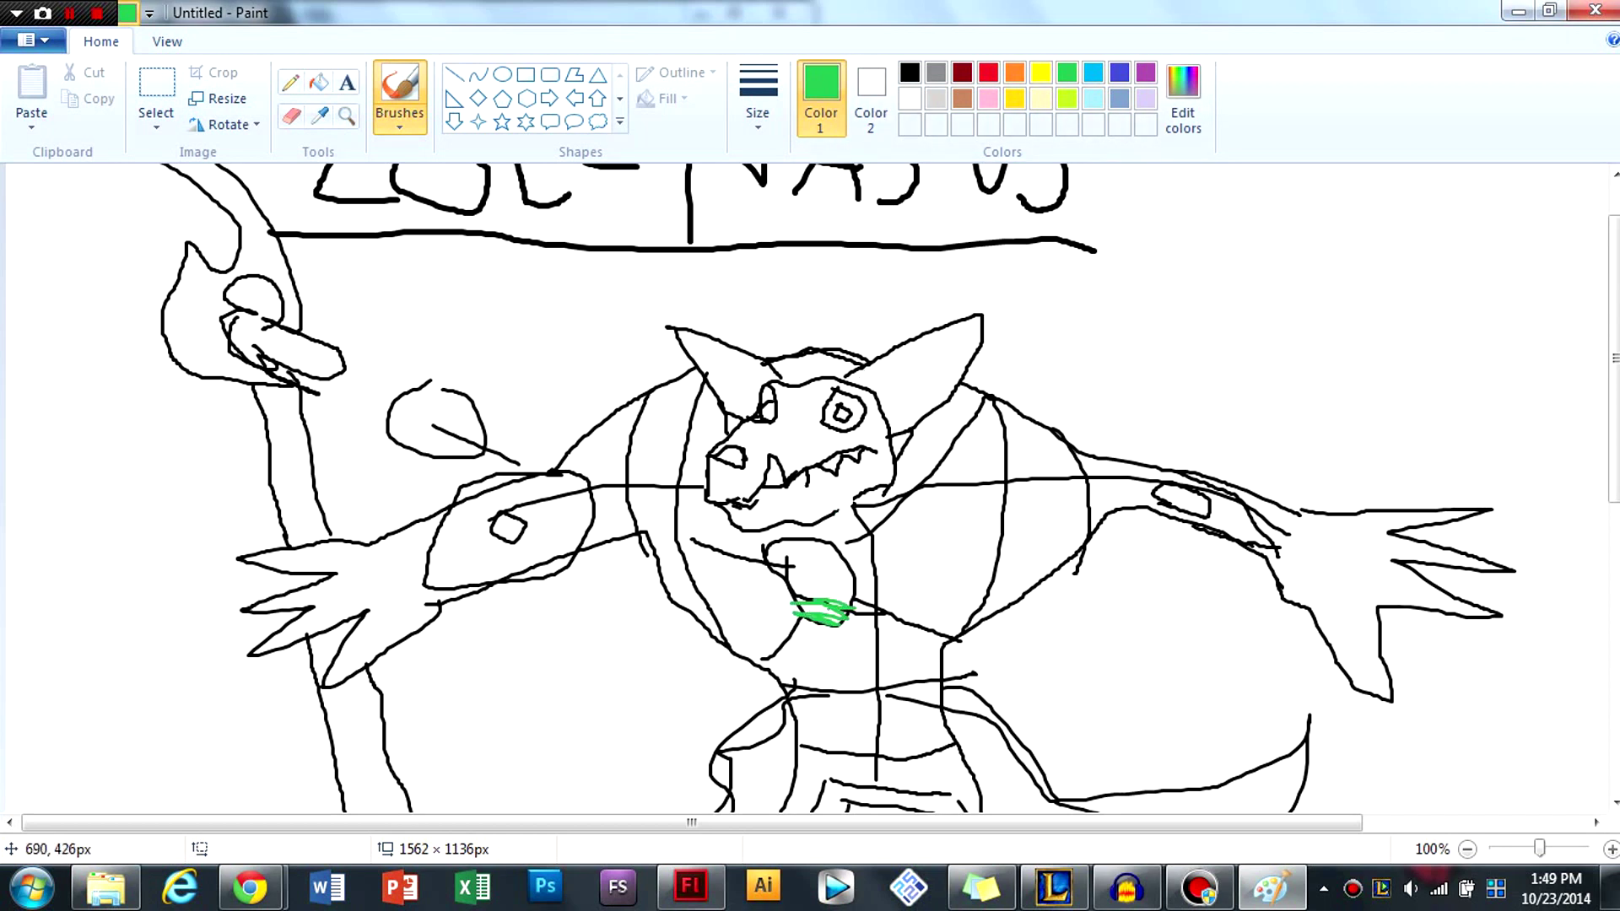
left_click_drag(1166, 499, 1215, 511)
left_click_drag(501, 530, 536, 538)
mouse_move(312, 314)
left_mouse_down()
mouse_move(291, 328)
mouse_move(342, 355)
mouse_move(340, 380)
left_mouse_up()
Step: Add green brush marks to the armor plates on both legs
scroll(748, 415, "down", 4)
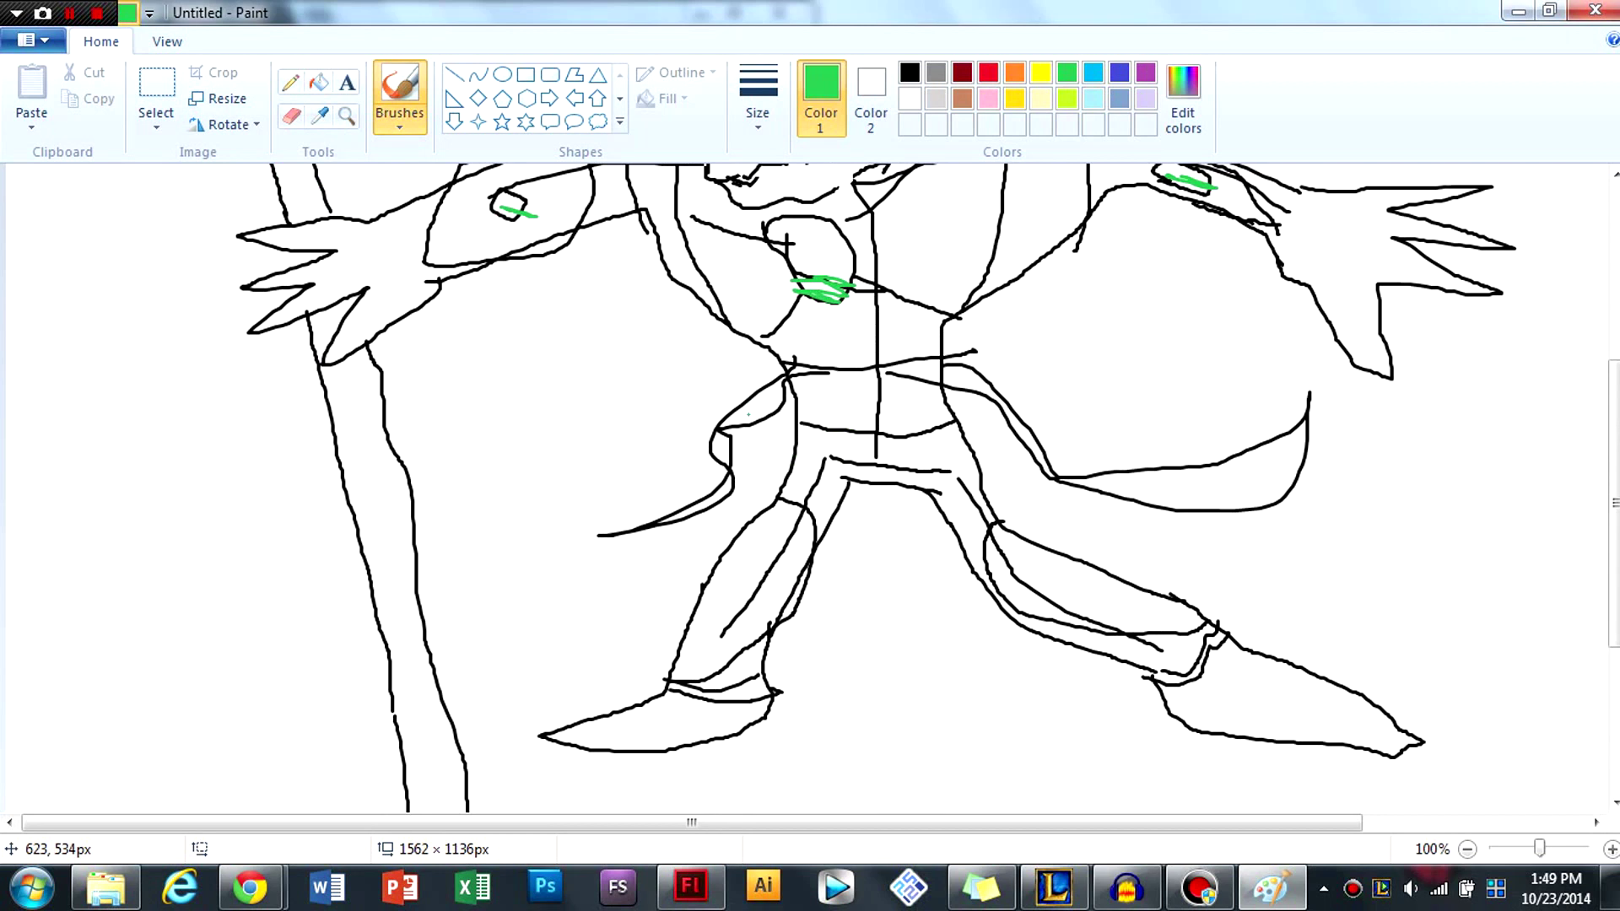
left_click_drag(771, 550, 731, 602)
left_click_drag(1070, 556, 1143, 582)
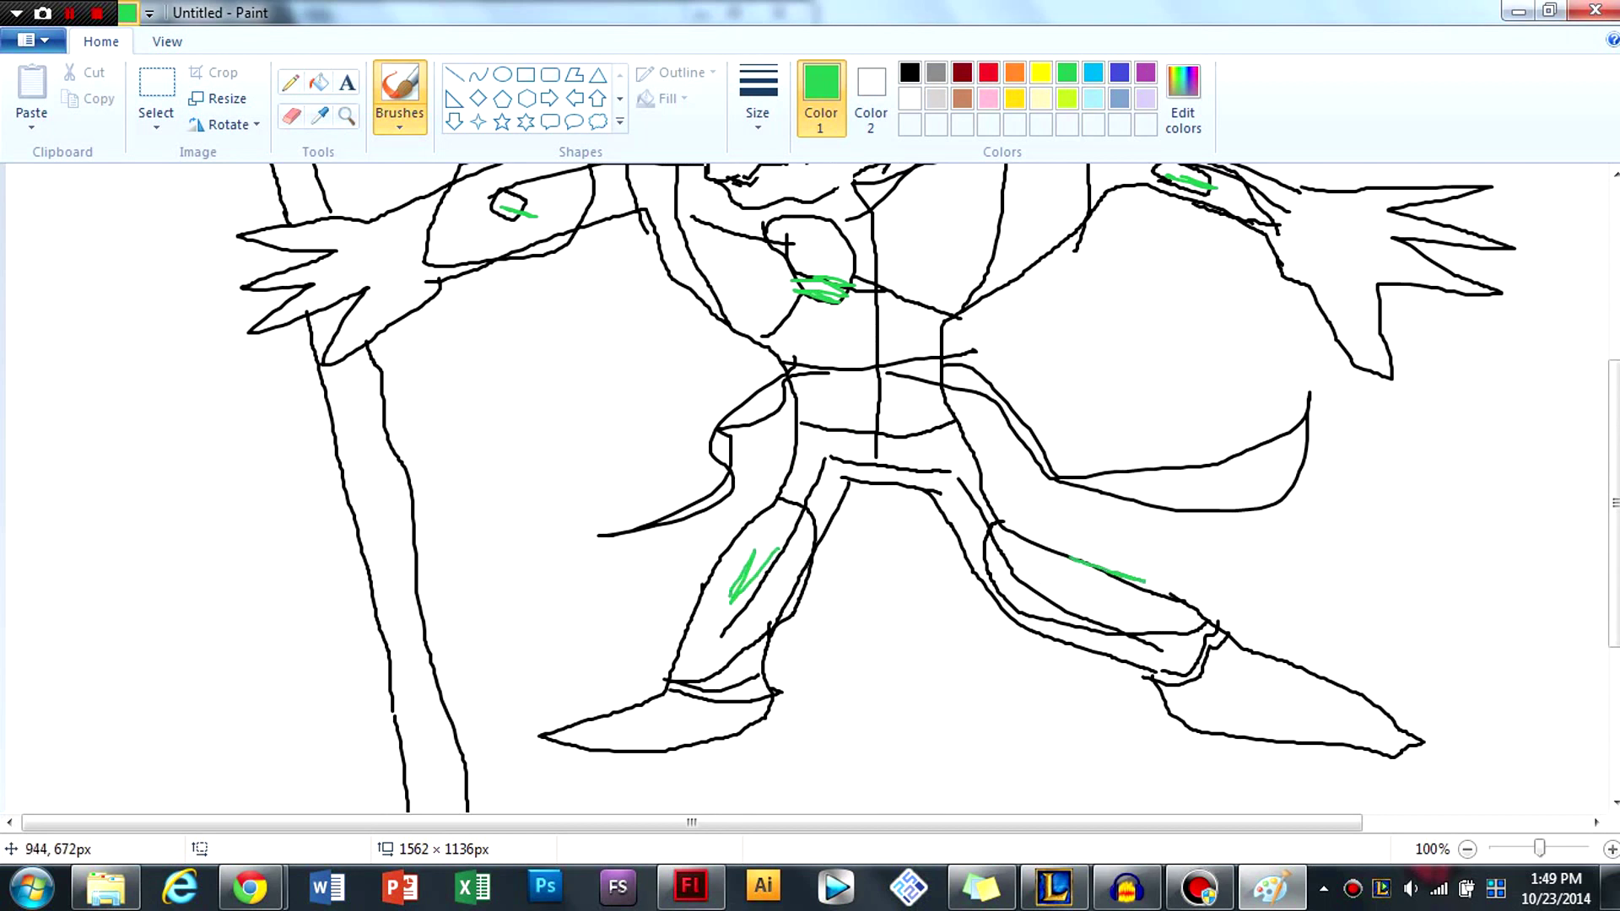
scroll(623, 446, "up", 2)
Step: Draw a double-outlined black armor flap protruding from each side of the waist
left_click(909, 73)
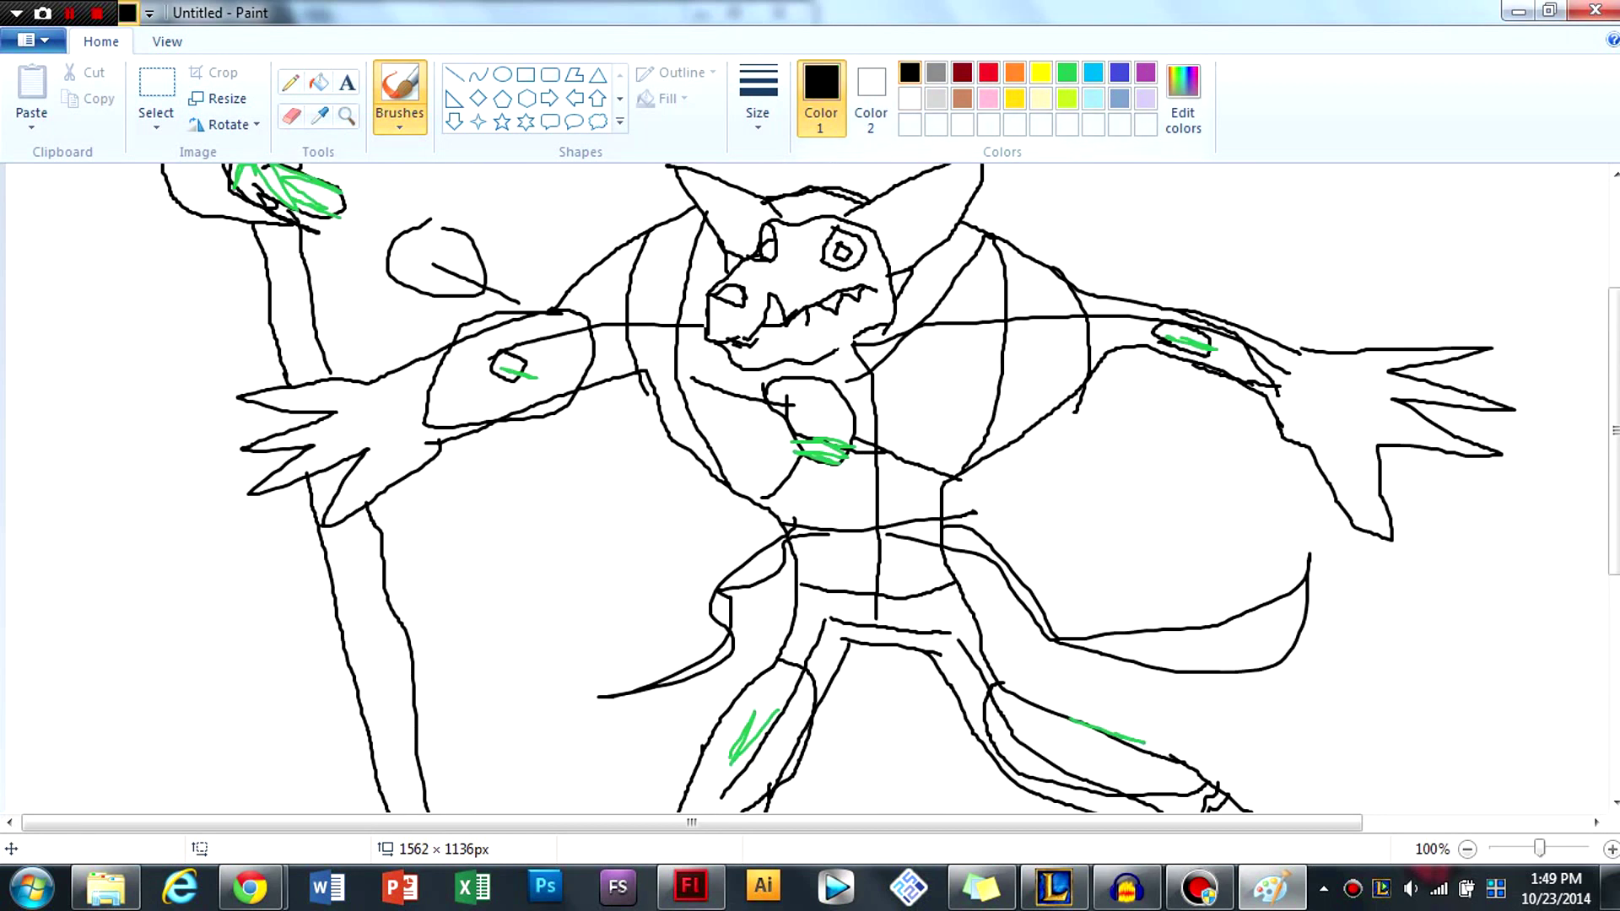
scroll(714, 236, "up", 3)
scroll(715, 236, "down", 4)
scroll(1008, 399, "up", 2)
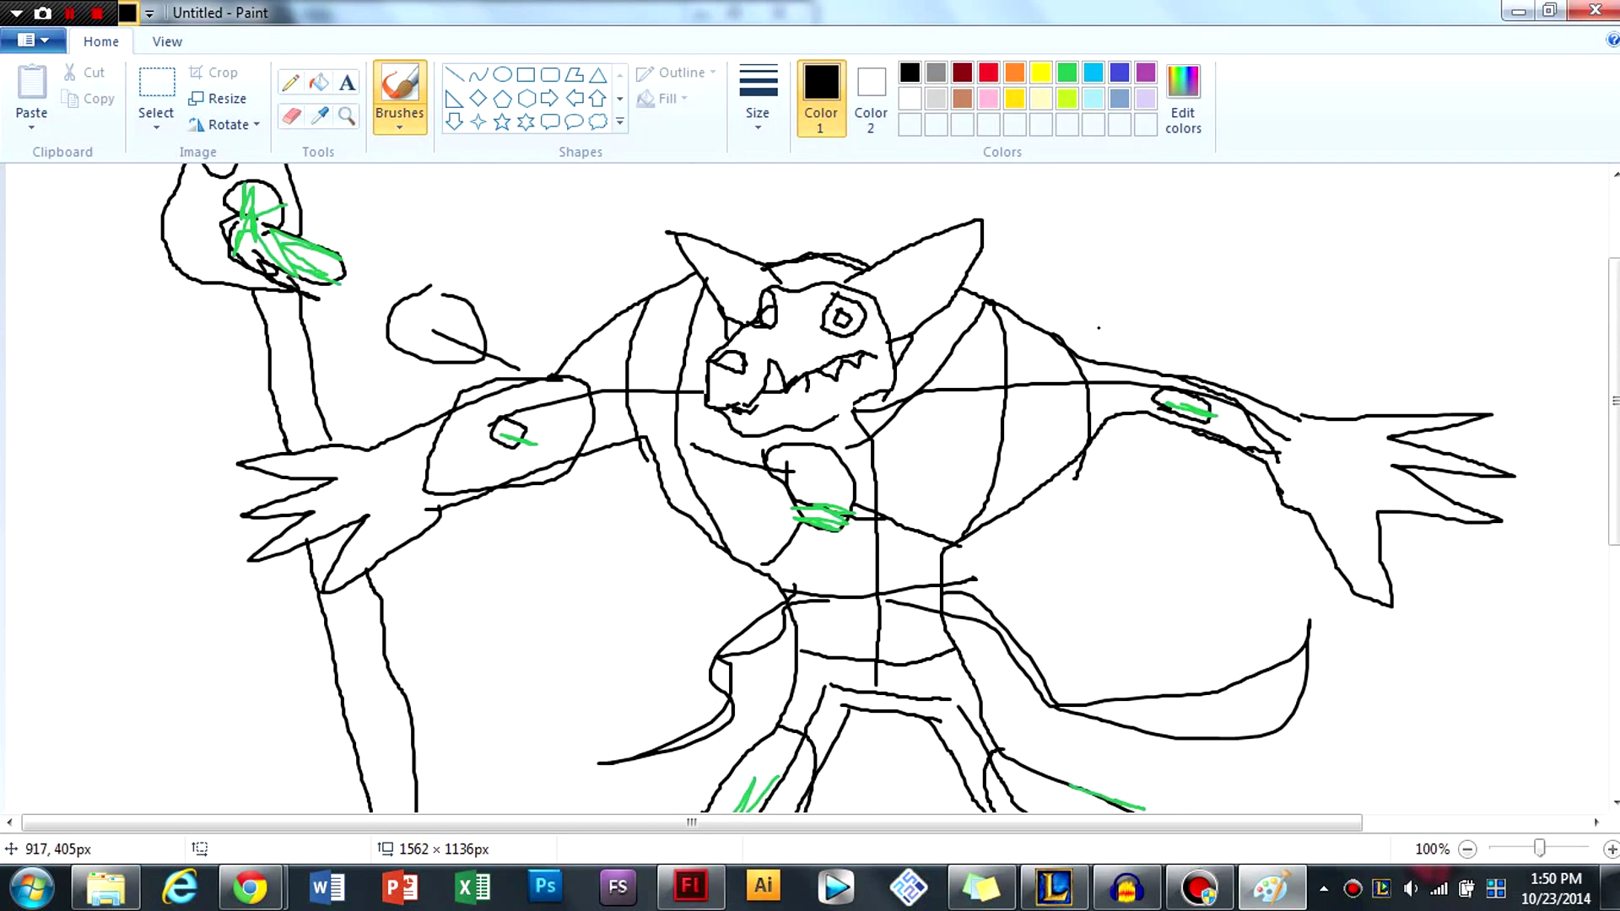
scroll(719, 350, "down", 2)
scroll(718, 350, "up", 2)
mouse_move(721, 553)
left_mouse_down()
mouse_move(699, 559)
mouse_move(760, 629)
mouse_move(689, 575)
mouse_move(812, 633)
left_mouse_up()
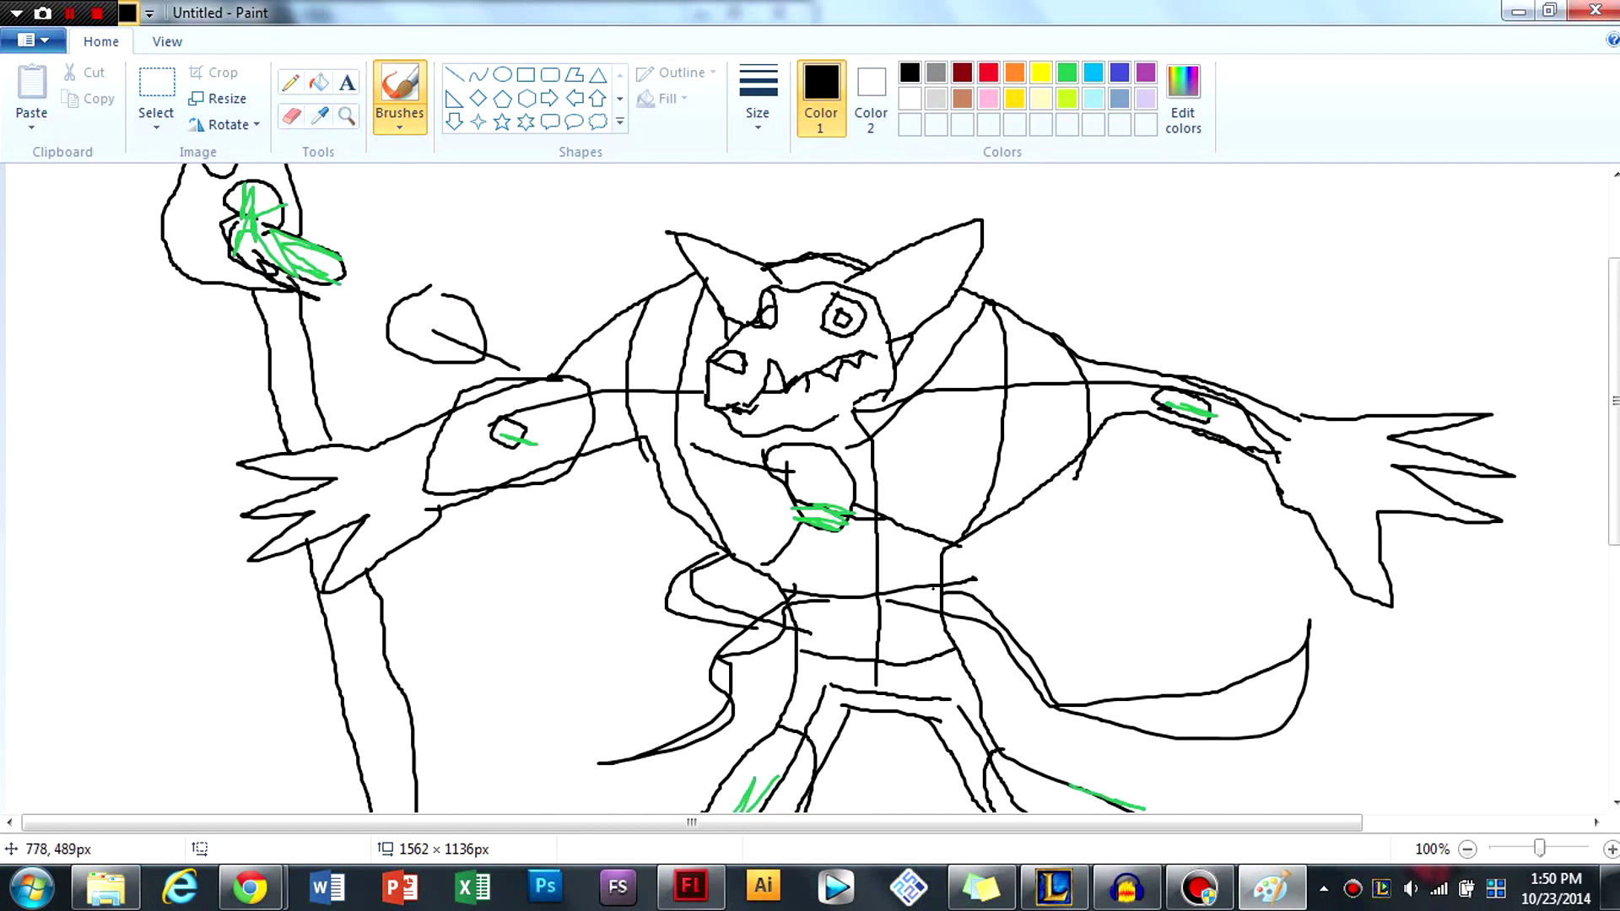
left_click_drag(972, 530, 996, 613)
mouse_move(966, 532)
left_mouse_down()
mouse_move(1046, 607)
mouse_move(1014, 624)
left_mouse_up()
scroll(810, 489, "down", 2)
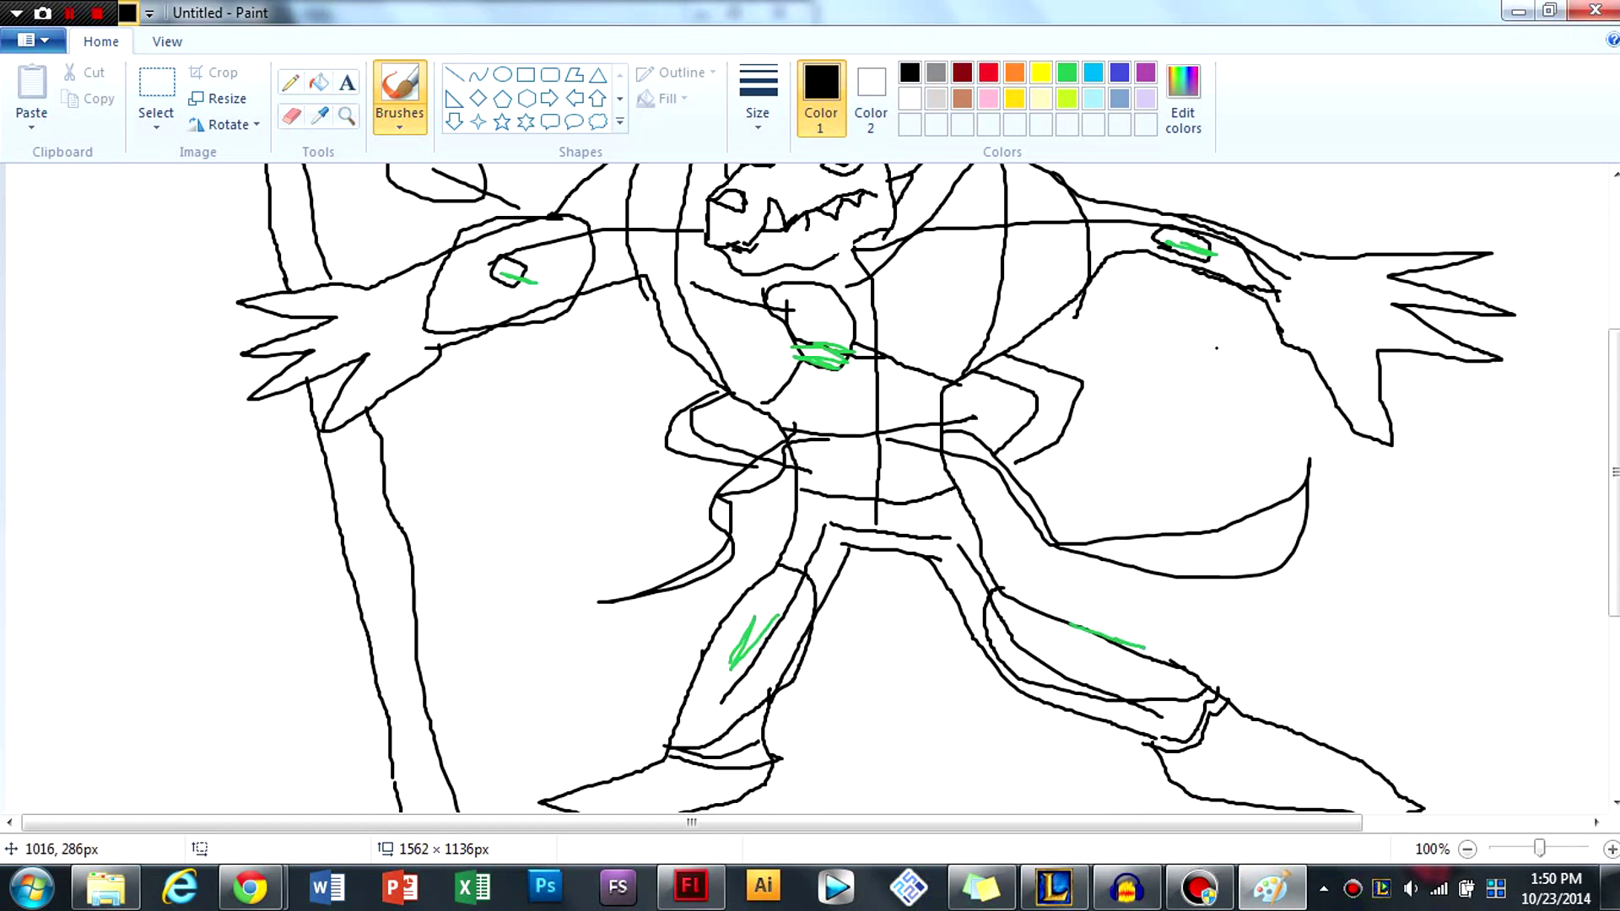
Step: Draw long whiskers extending outward from both sides of the snout
scroll(810, 489, "up", 4)
scroll(1216, 348, "down", 10)
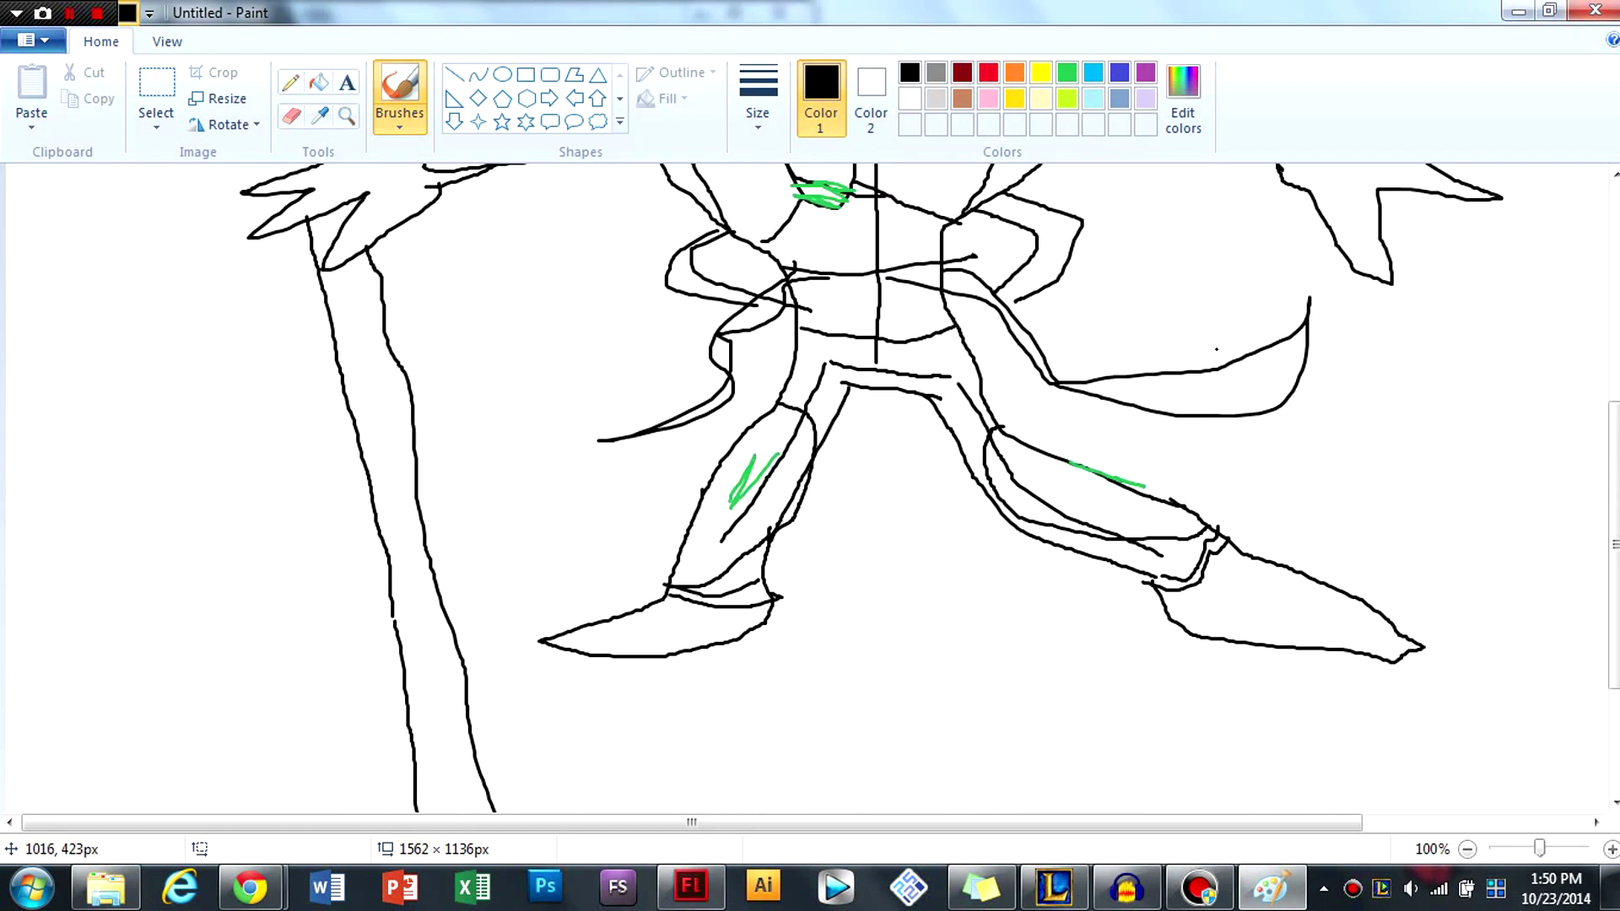
scroll(669, 453, "up", 8)
scroll(669, 453, "down", 3)
scroll(669, 453, "up", 3)
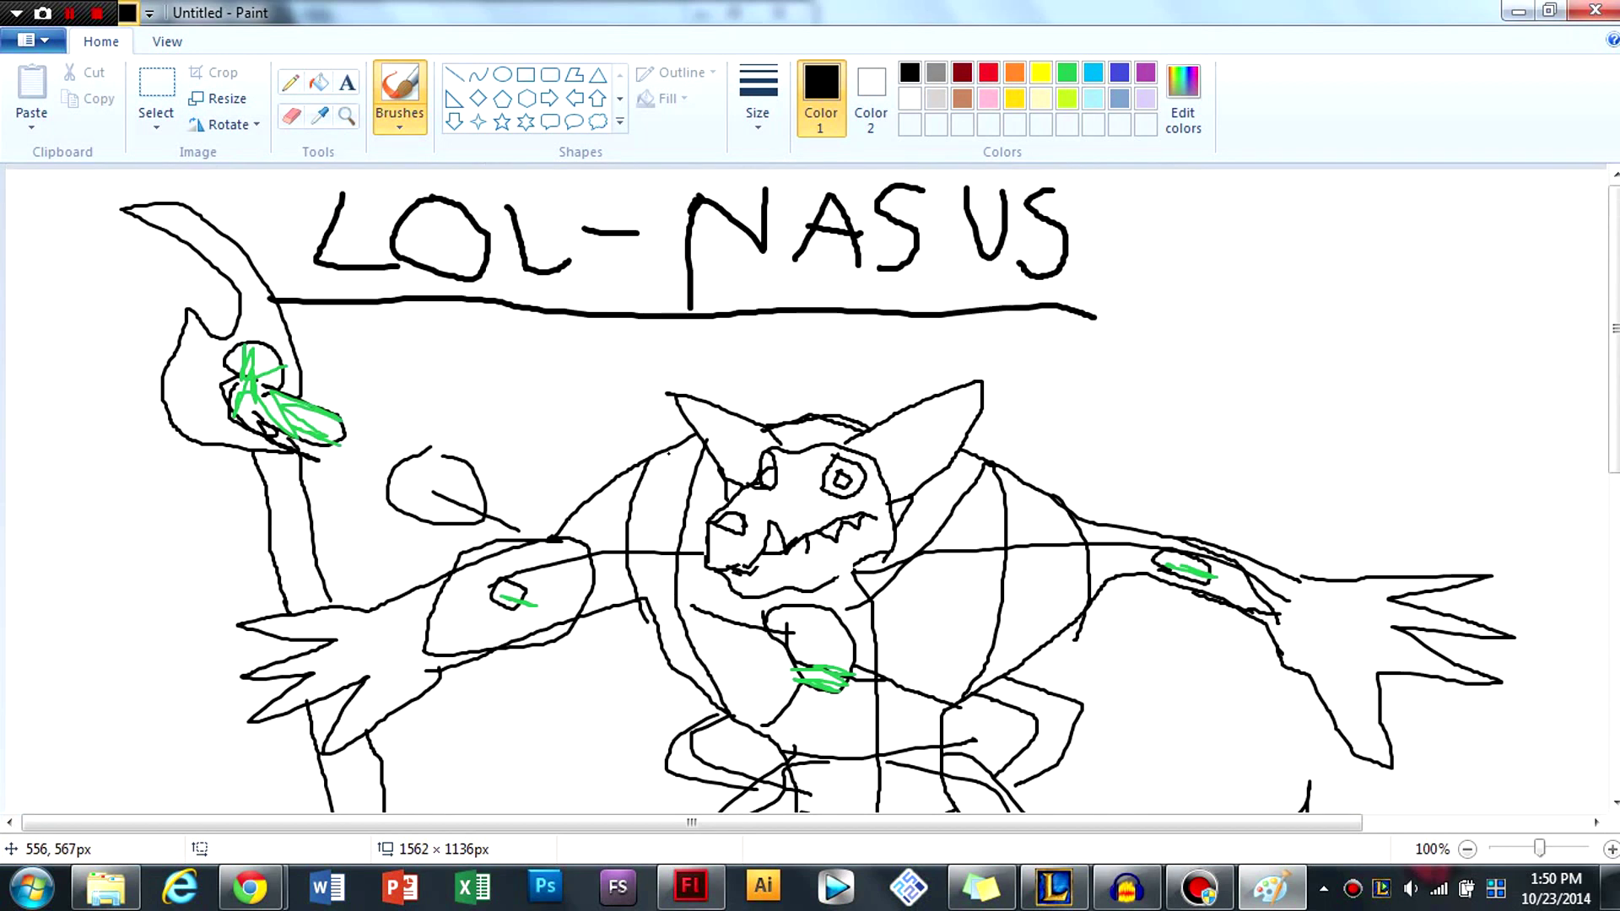
scroll(669, 454, "down", 4)
scroll(683, 506, "up", 4)
left_click_drag(827, 512, 1033, 476)
mouse_move(843, 539)
left_mouse_down()
mouse_move(1052, 525)
mouse_move(930, 577)
mouse_move(1068, 628)
left_mouse_up()
left_click_drag(727, 503, 554, 513)
left_click_drag(734, 545, 616, 575)
left_click_drag(729, 577, 614, 631)
Step: Draw a long curling tail sweeping from the right-hand hip up past the right-hand arm
scroll(718, 420, "down", 4)
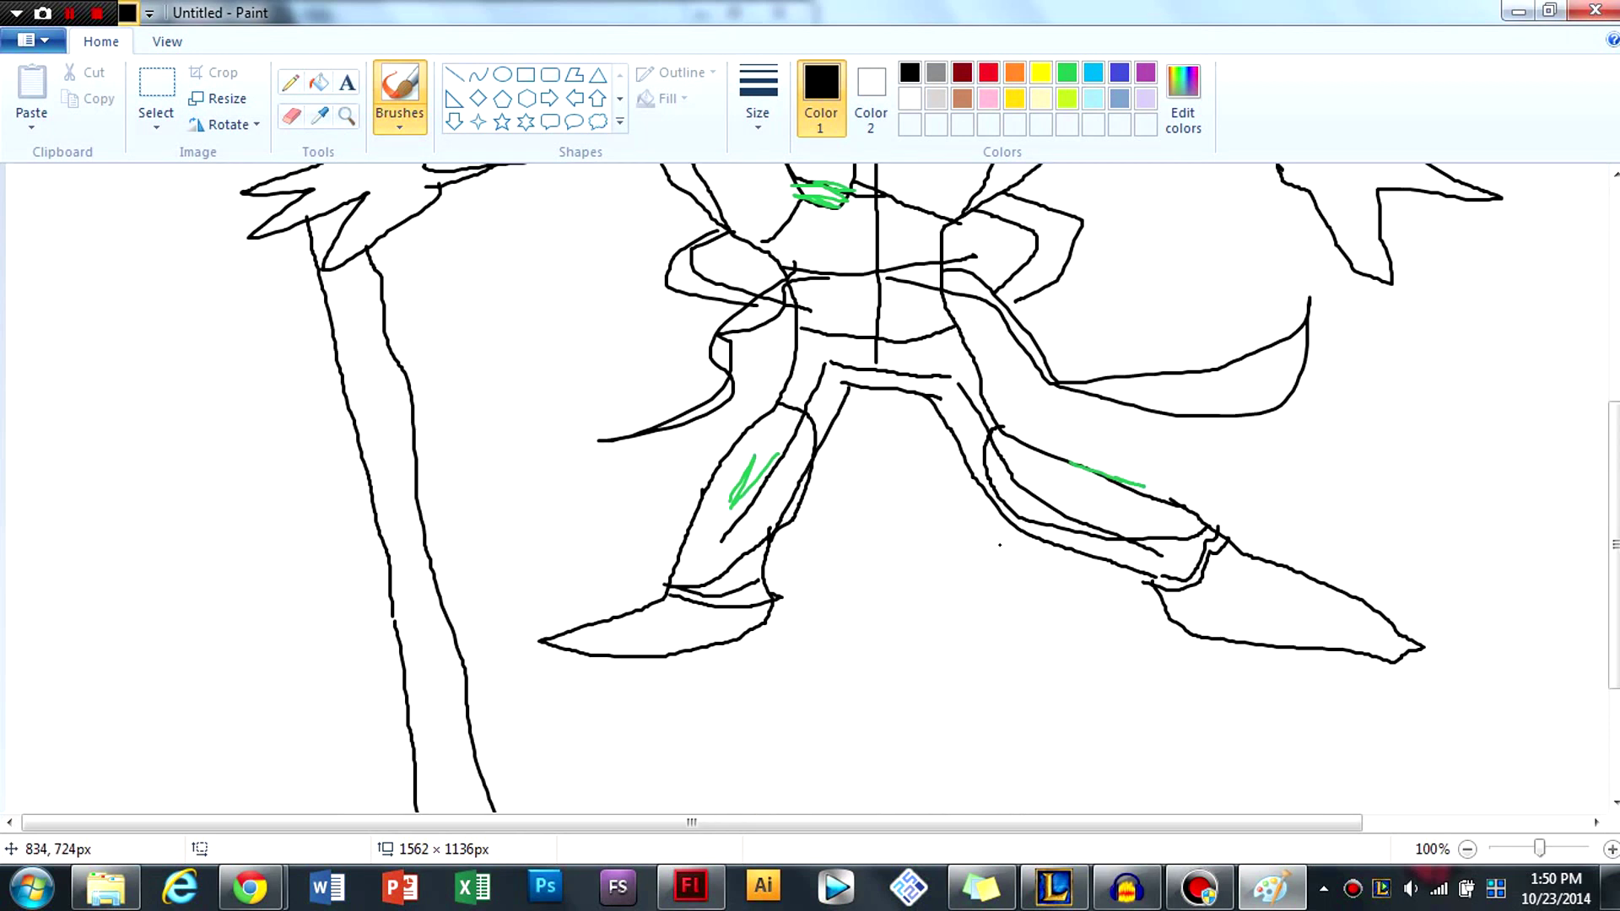
scroll(726, 371, "up", 2)
mouse_move(949, 628)
left_mouse_down()
mouse_move(1051, 615)
mouse_move(1266, 516)
mouse_move(1299, 239)
mouse_move(1418, 229)
left_mouse_up()
mouse_move(1271, 194)
left_mouse_down()
mouse_move(1426, 199)
mouse_move(1481, 384)
mouse_move(1333, 426)
mouse_move(1244, 656)
mouse_move(964, 673)
left_mouse_up()
scroll(1051, 589, "up", 2)
scroll(1050, 589, "down", 2)
scroll(1051, 590, "up", 3)
scroll(790, 421, "down", 3)
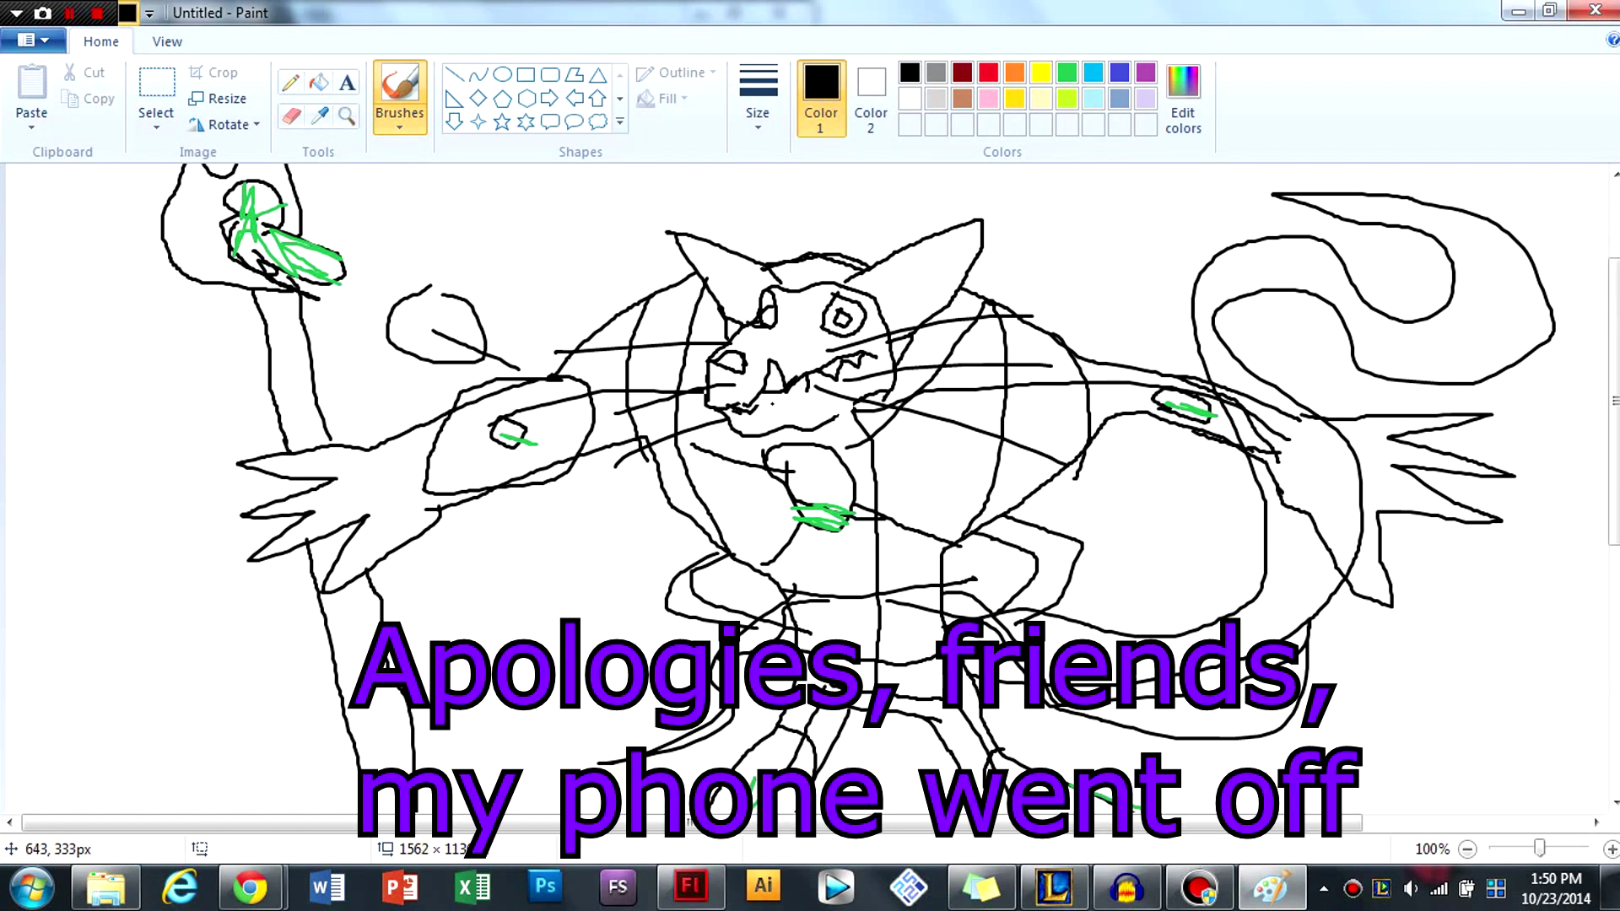
Step: Add jagged fangs in the lower jaw and a small mark at the top of the head
left_click_drag(788, 406, 772, 431)
mouse_move(798, 400)
left_mouse_down()
mouse_move(787, 416)
mouse_move(819, 401)
left_mouse_up()
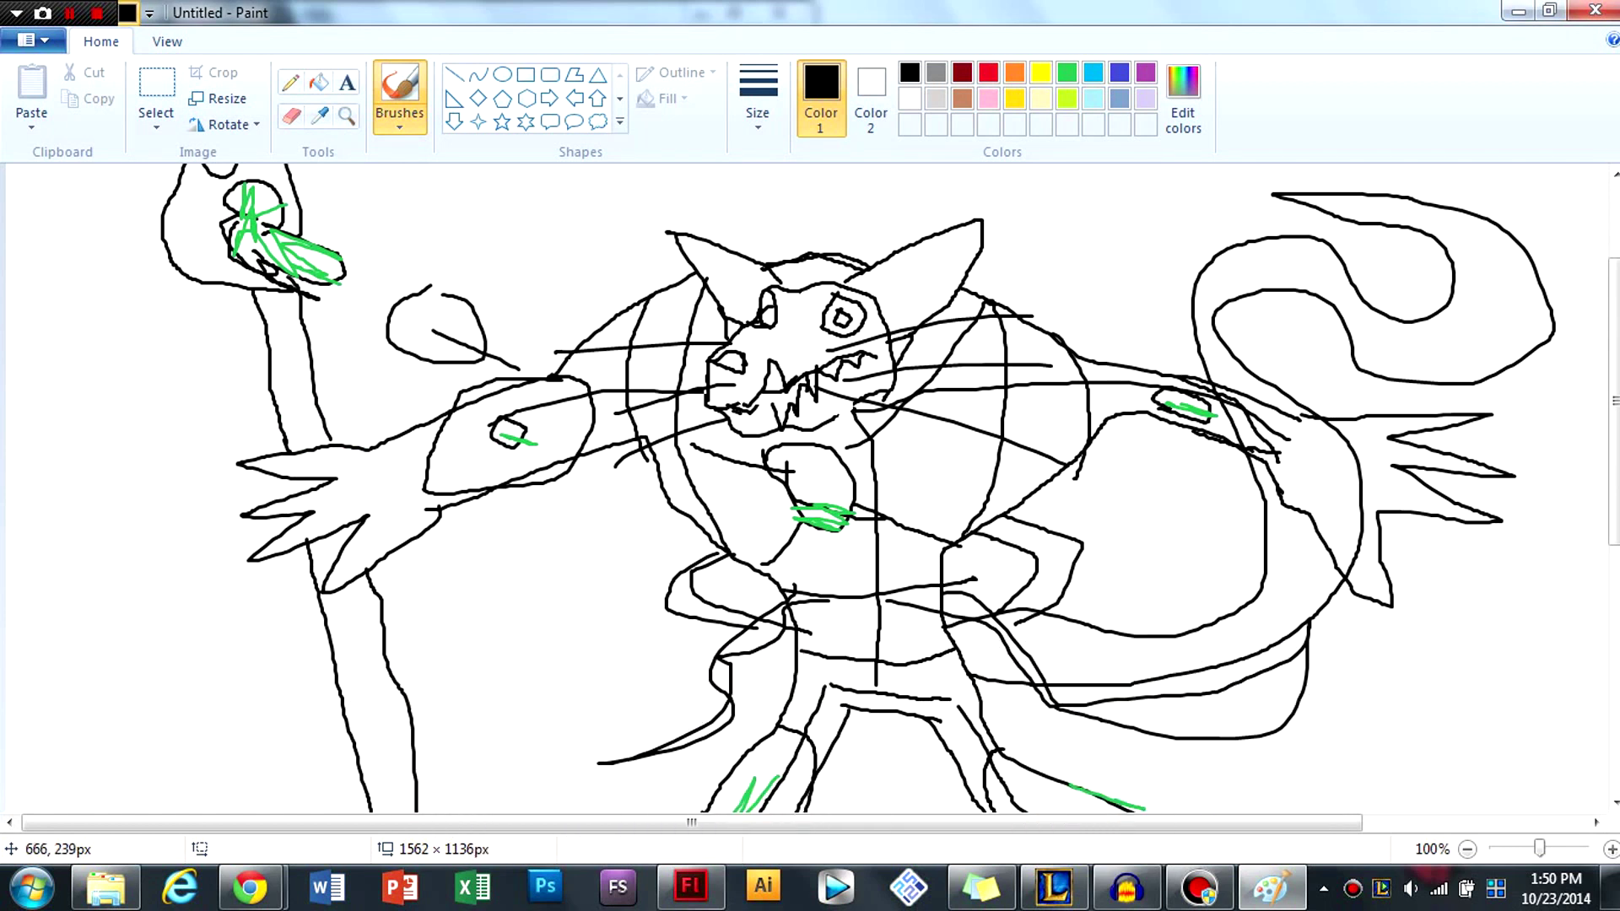
mouse_move(791, 276)
left_mouse_down()
mouse_move(806, 263)
mouse_move(797, 289)
mouse_move(787, 273)
left_mouse_up()
Step: Fill the band across the top of the head with yellow
left_click(1040, 73)
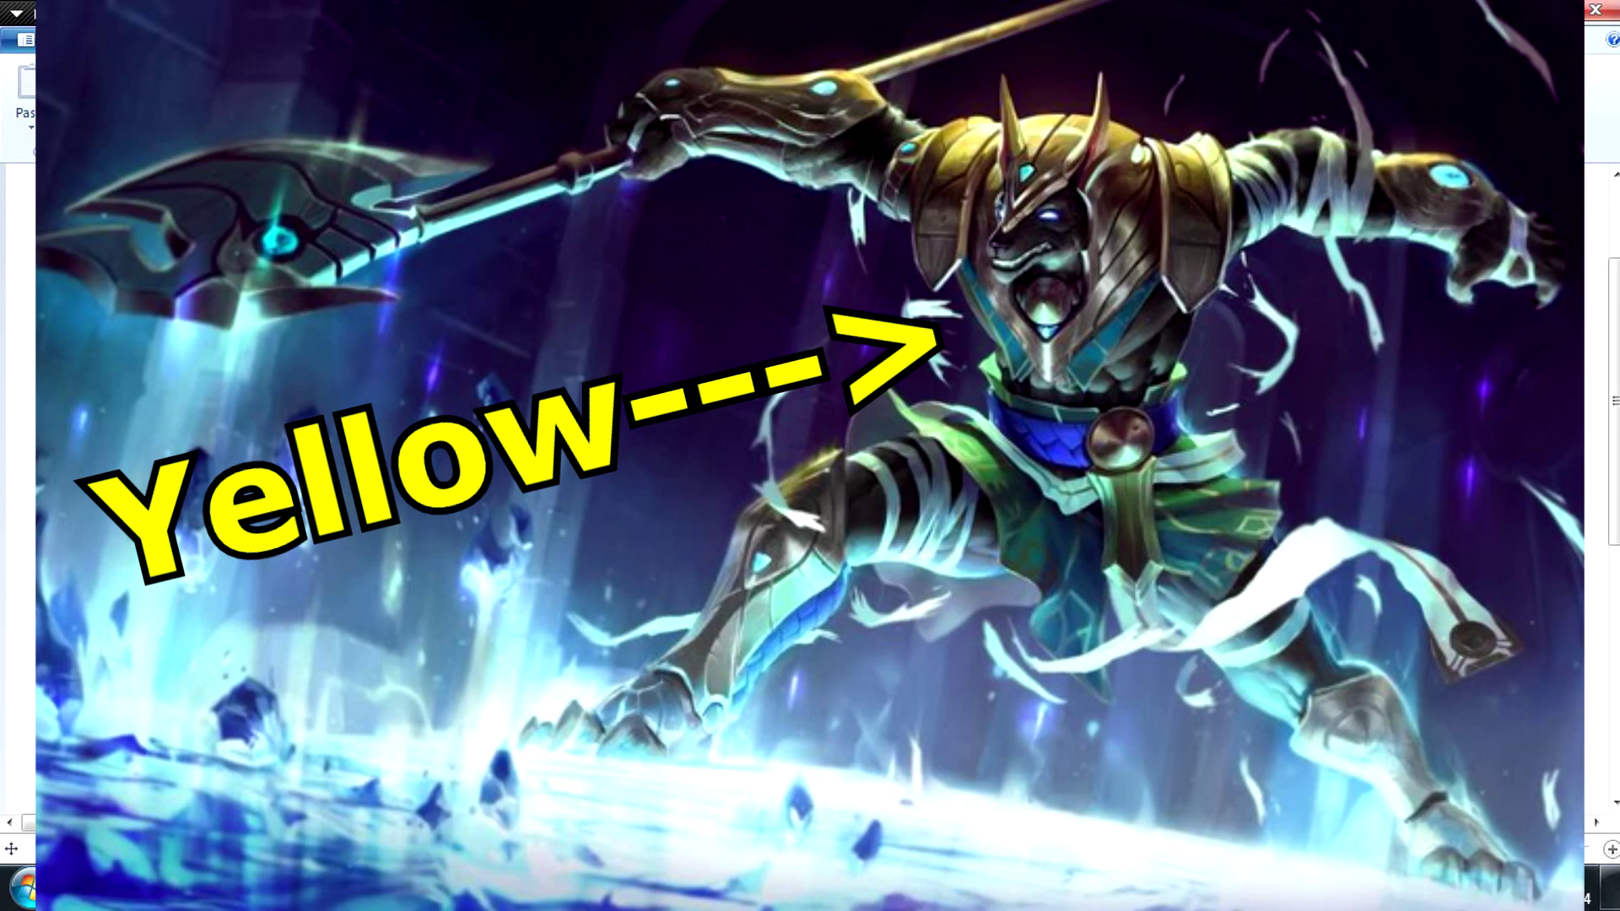
left_click(318, 82)
left_click(831, 271)
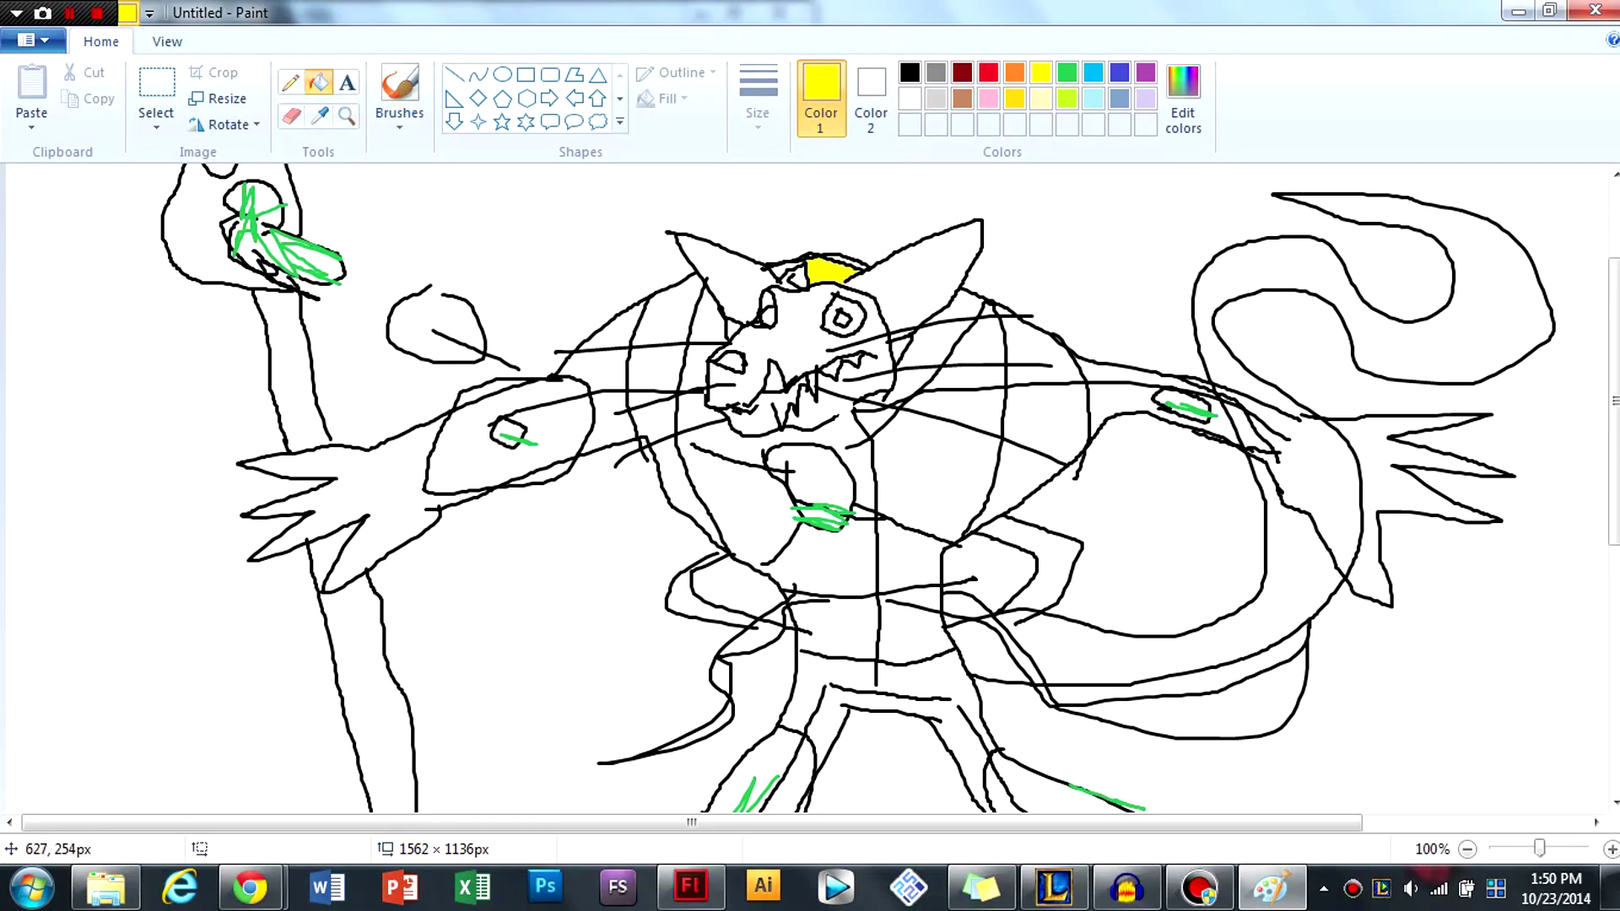
Step: Fill the outer left-hand shoulder band and the left half of the chest with yellow
left_click(667, 314)
left_click(654, 367)
left_click(651, 419)
left_click(645, 400)
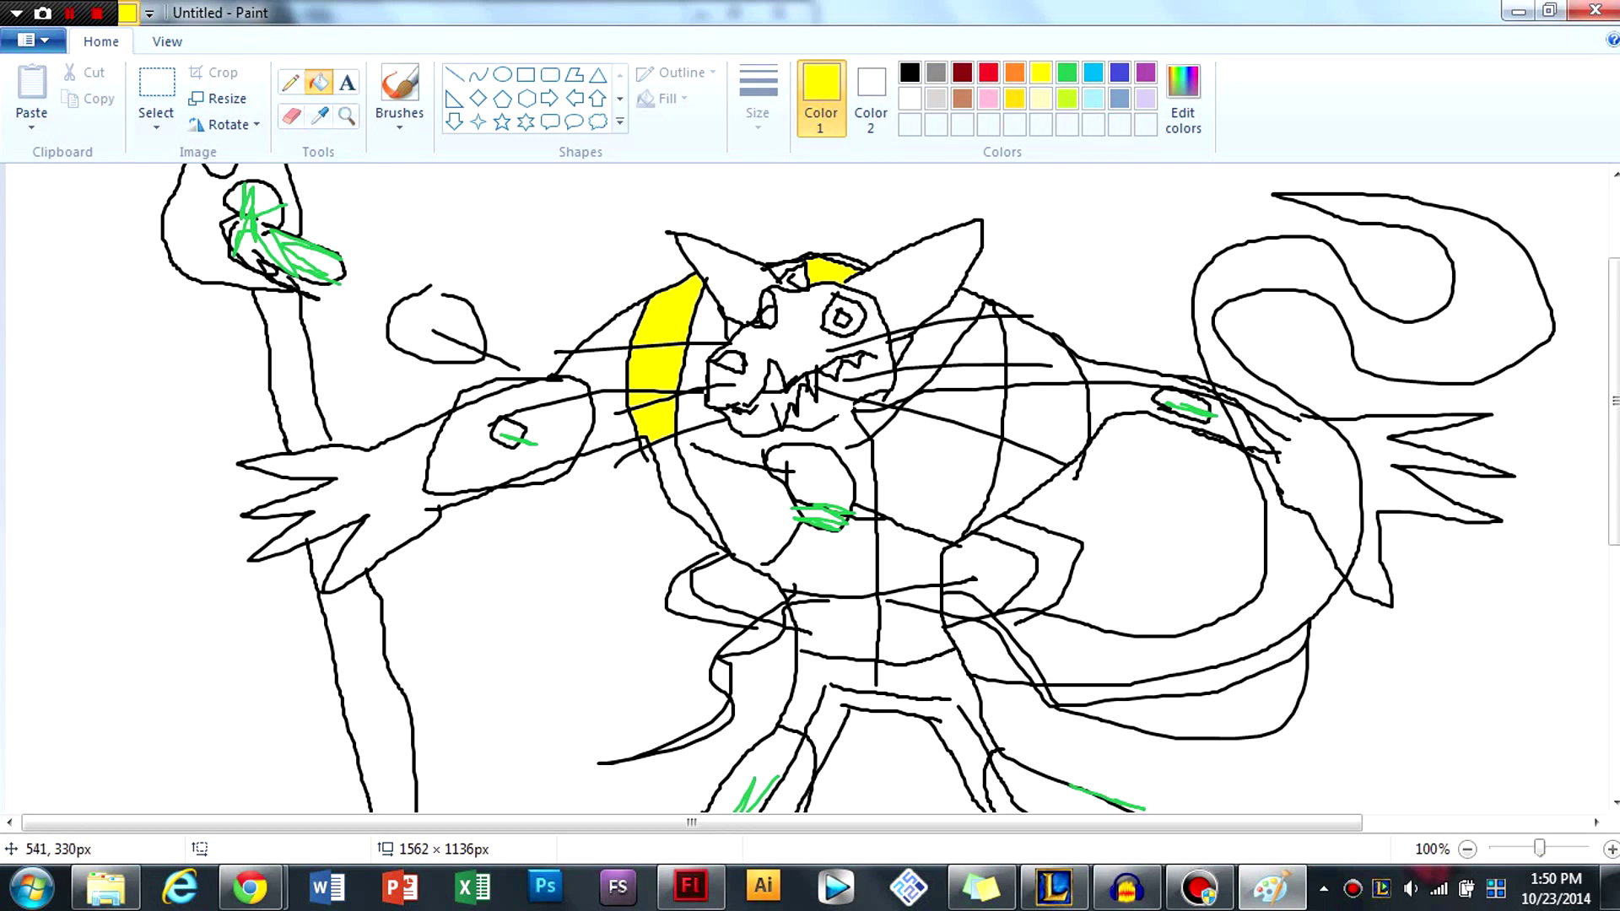
left_click(742, 506)
left_click(675, 472)
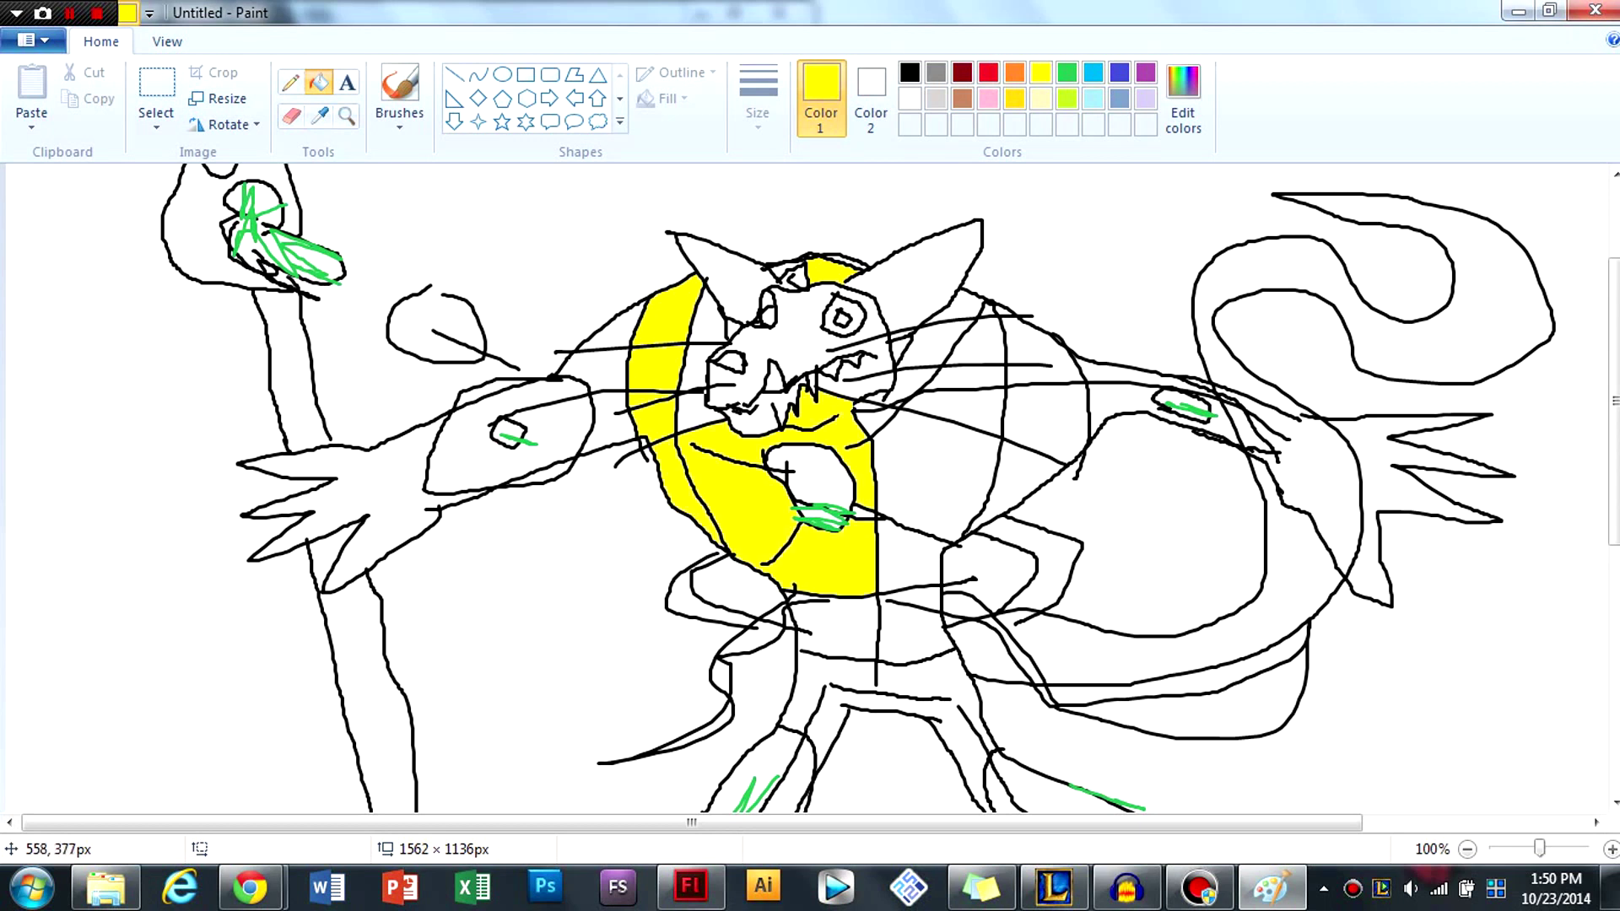
Step: Undo the last chest fill and fill the left-hand shoulder band and both forearm guards with yellow
key("ctrl+z")
key("ctrl+z")
left_click(671, 447)
left_click(477, 424)
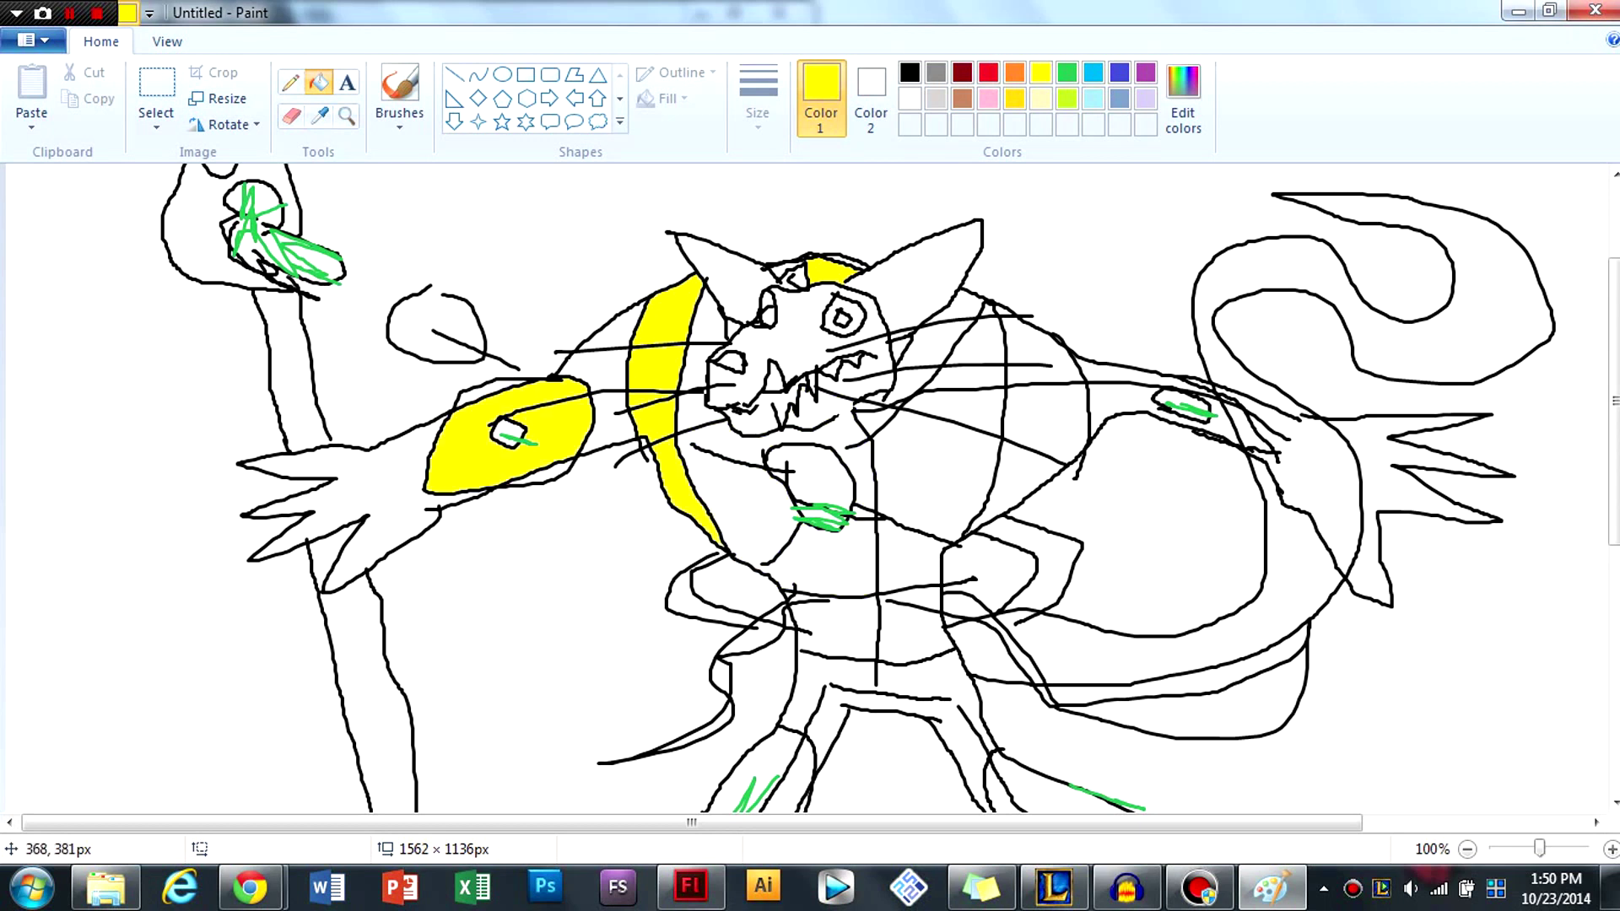
left_click(1122, 405)
left_click(1112, 372)
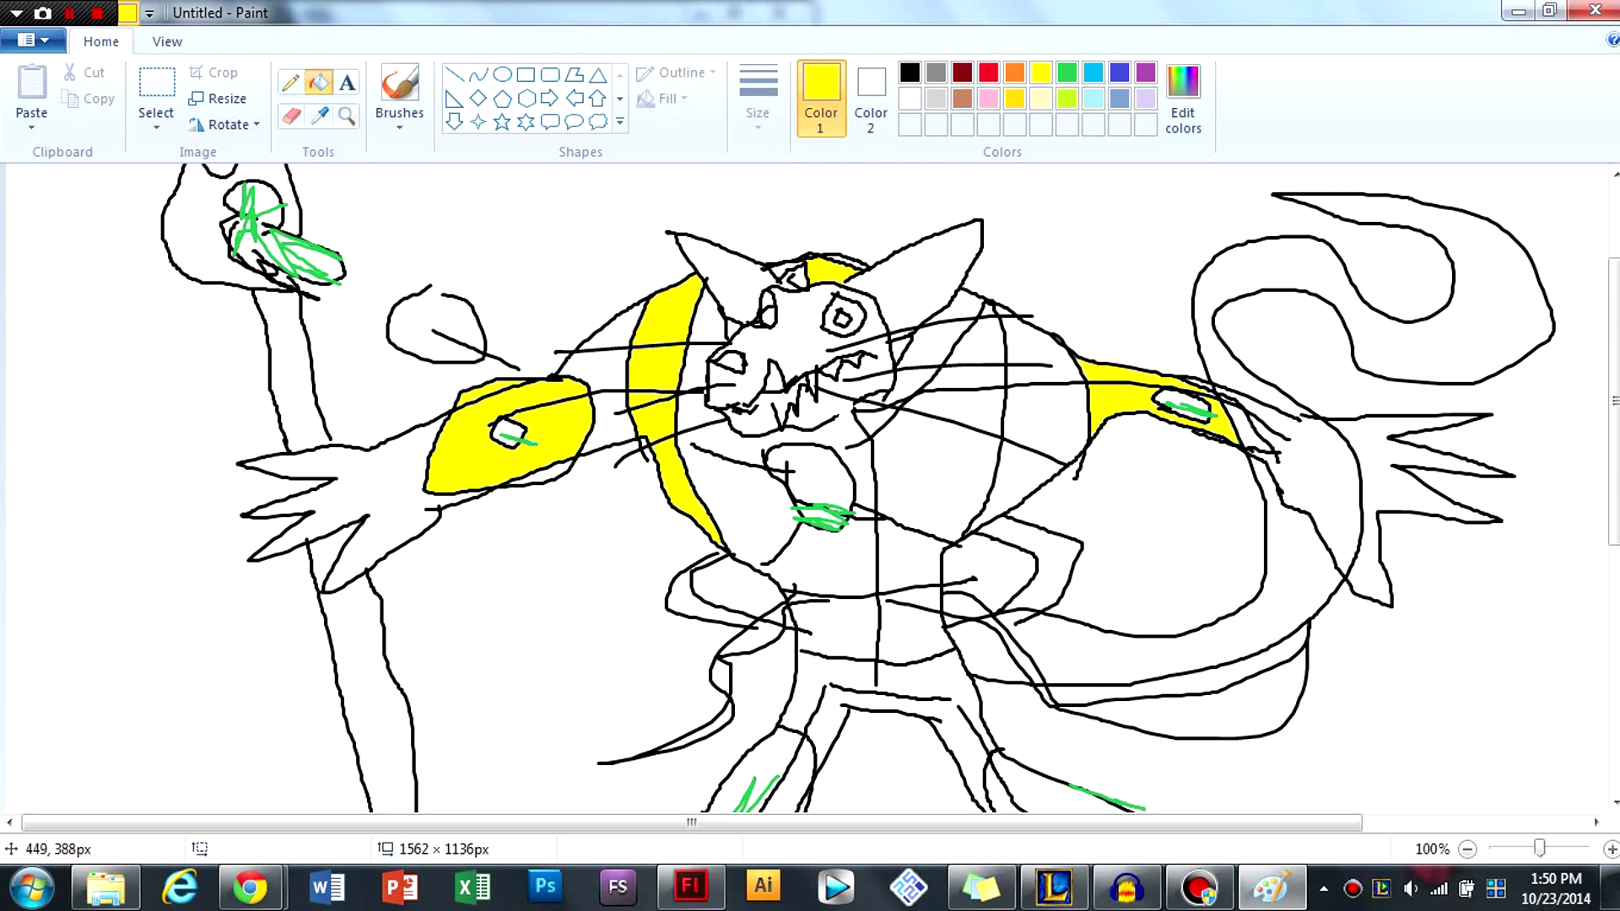
Step: Fill both shin guards and both feet with yellow
scroll(495, 351, "down", 3)
left_click(743, 645)
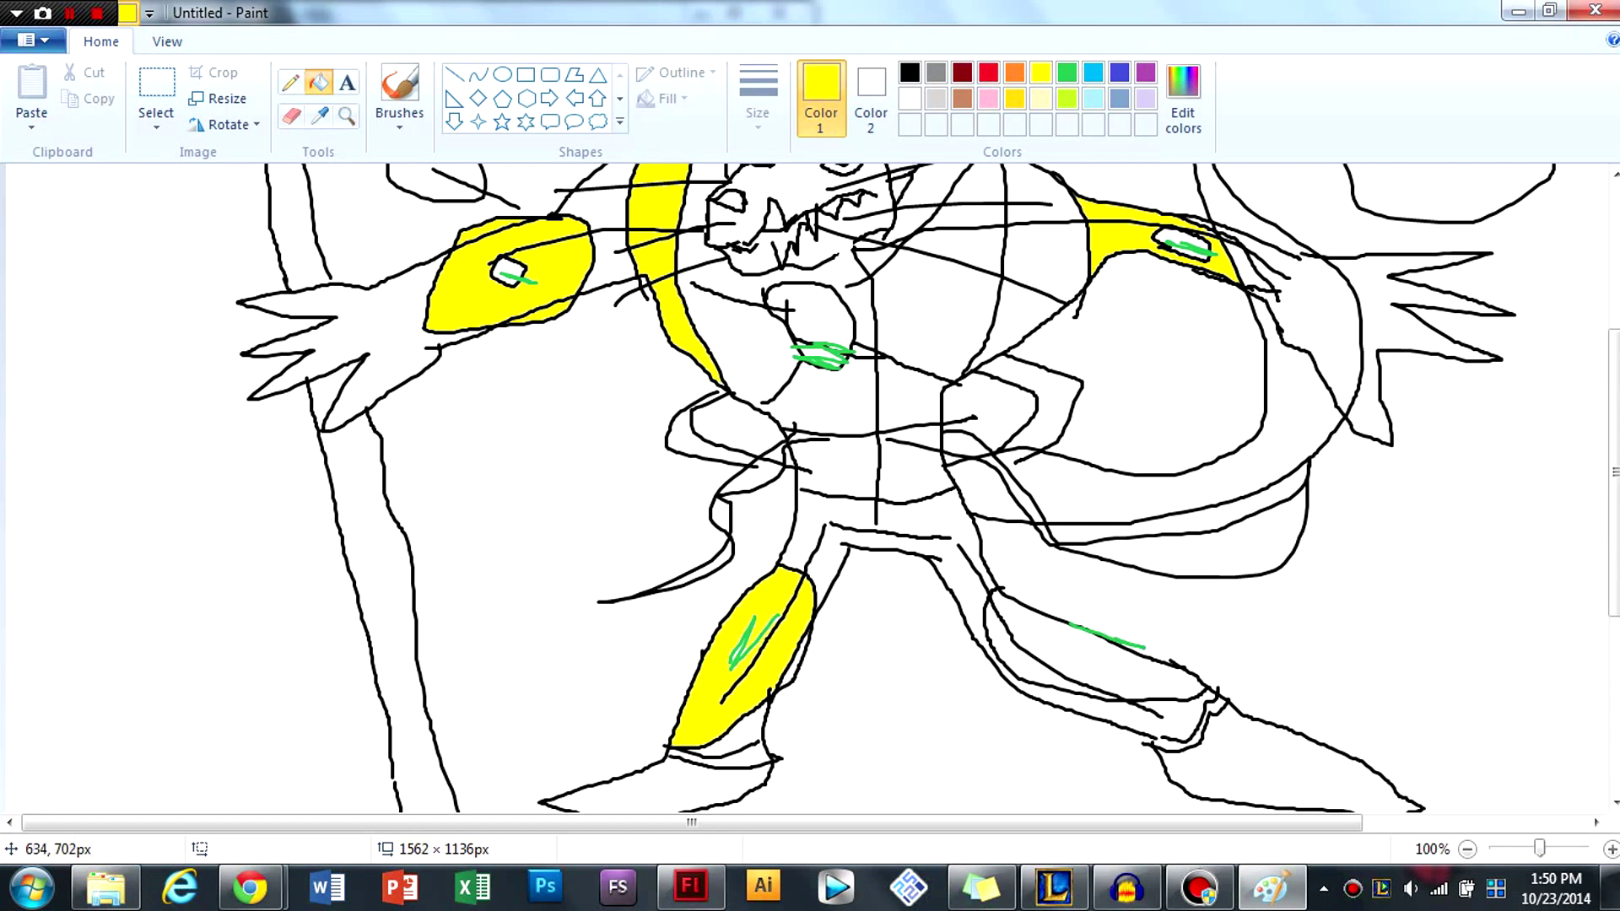
left_click(1109, 649)
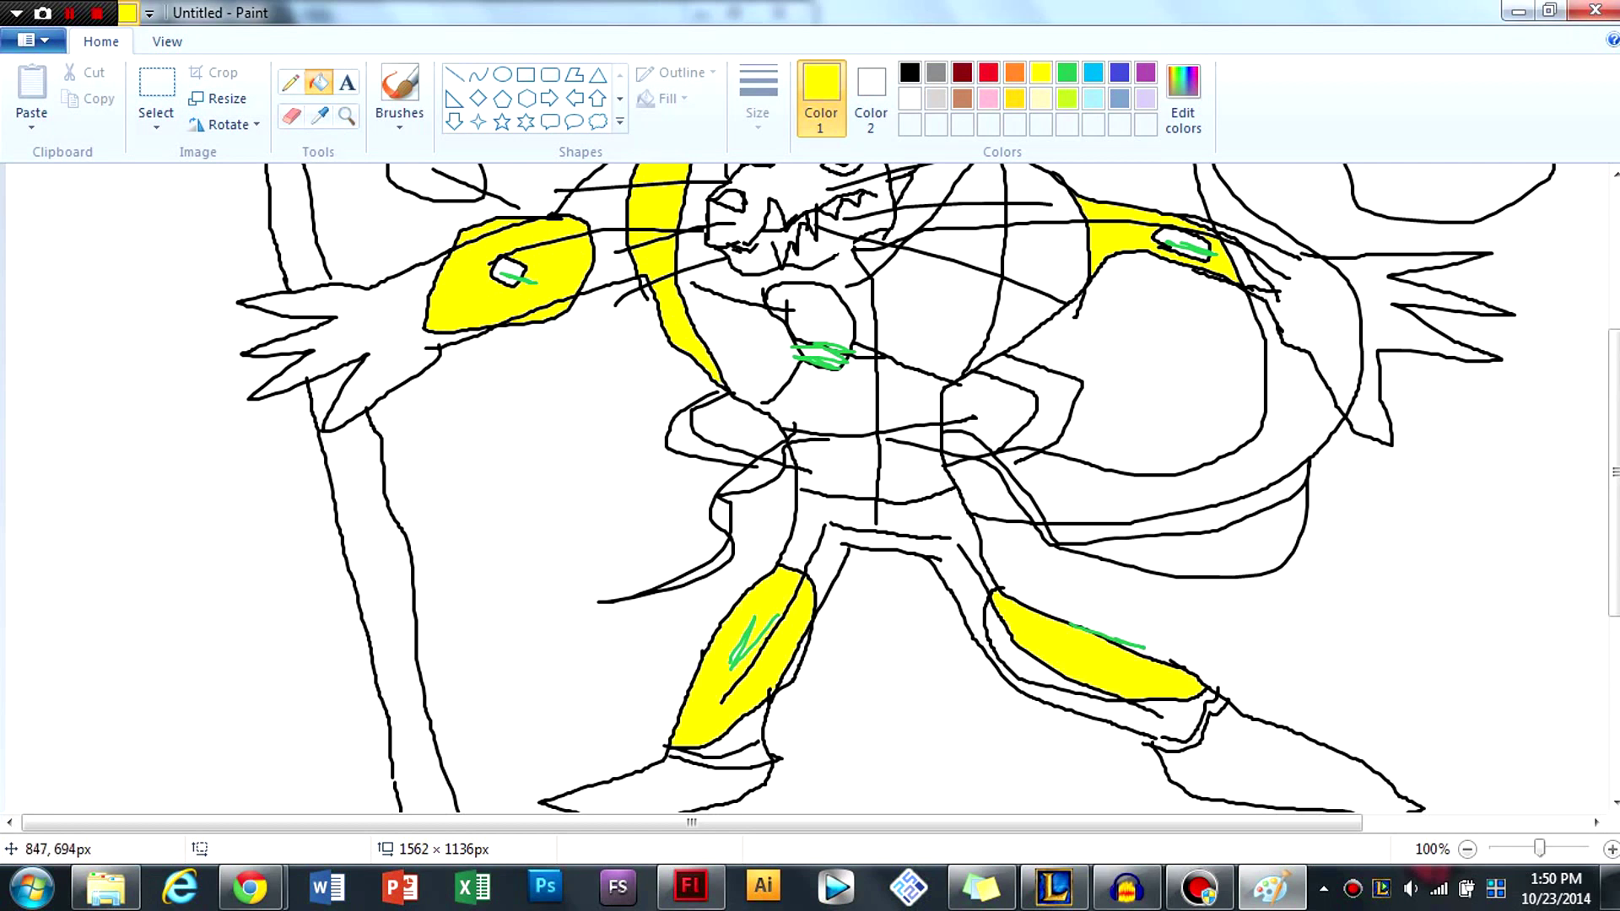
scroll(719, 510, "down", 3)
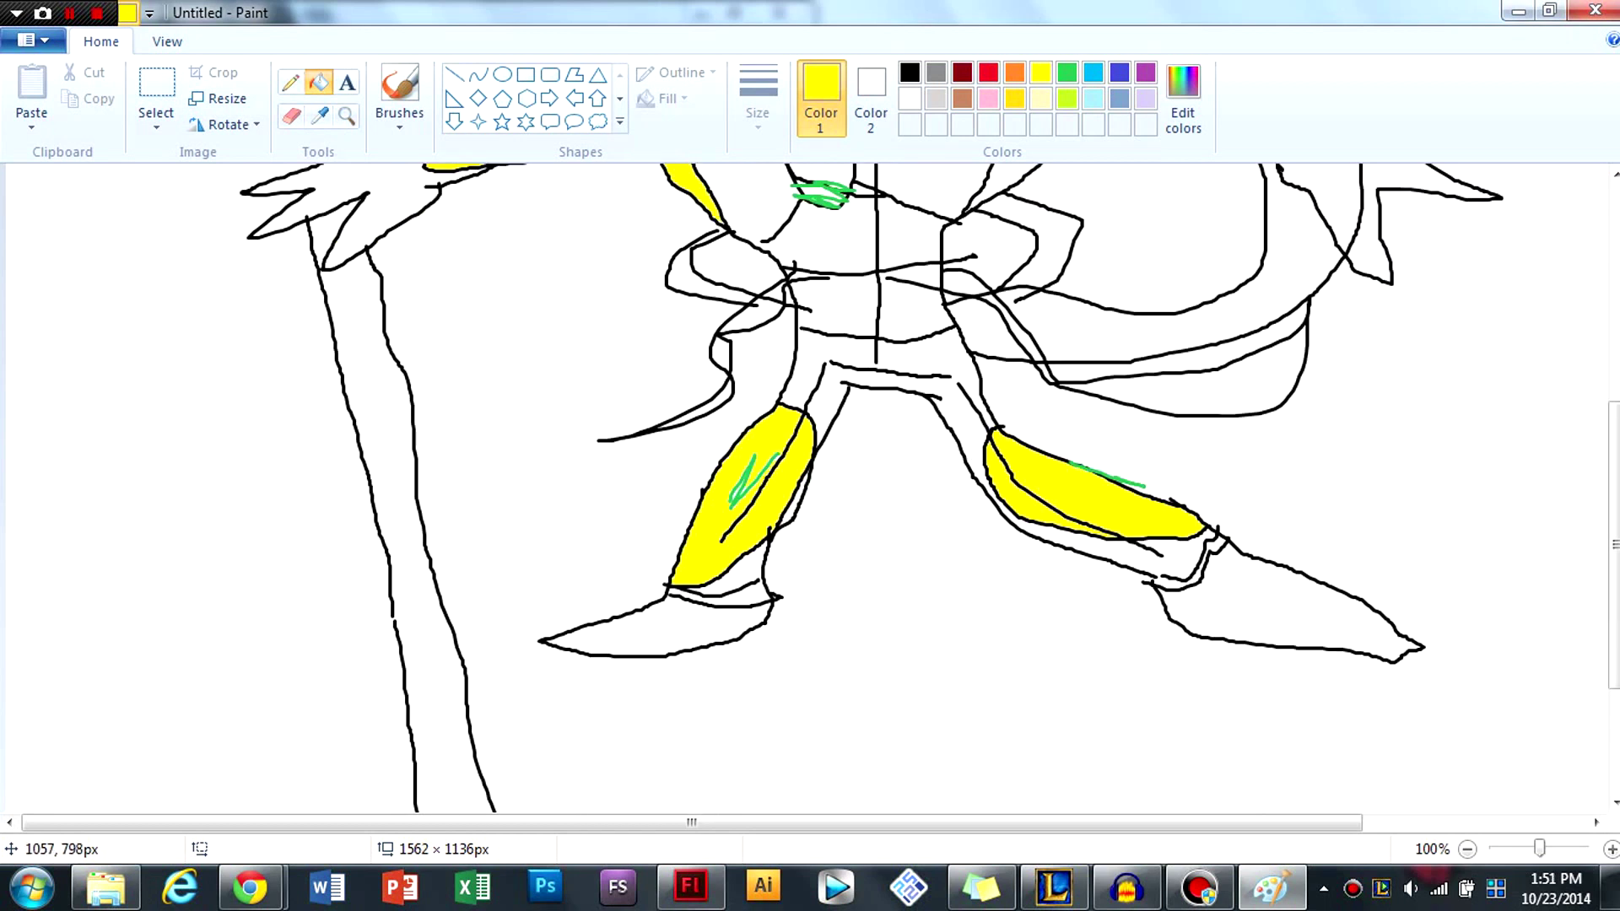
left_click(1258, 610)
left_click(658, 631)
Step: Fill both halves of the chest and the collar area beside the muzzle with yellow, undoing any fill that recolors the outlines
scroll(810, 489, "up", 6)
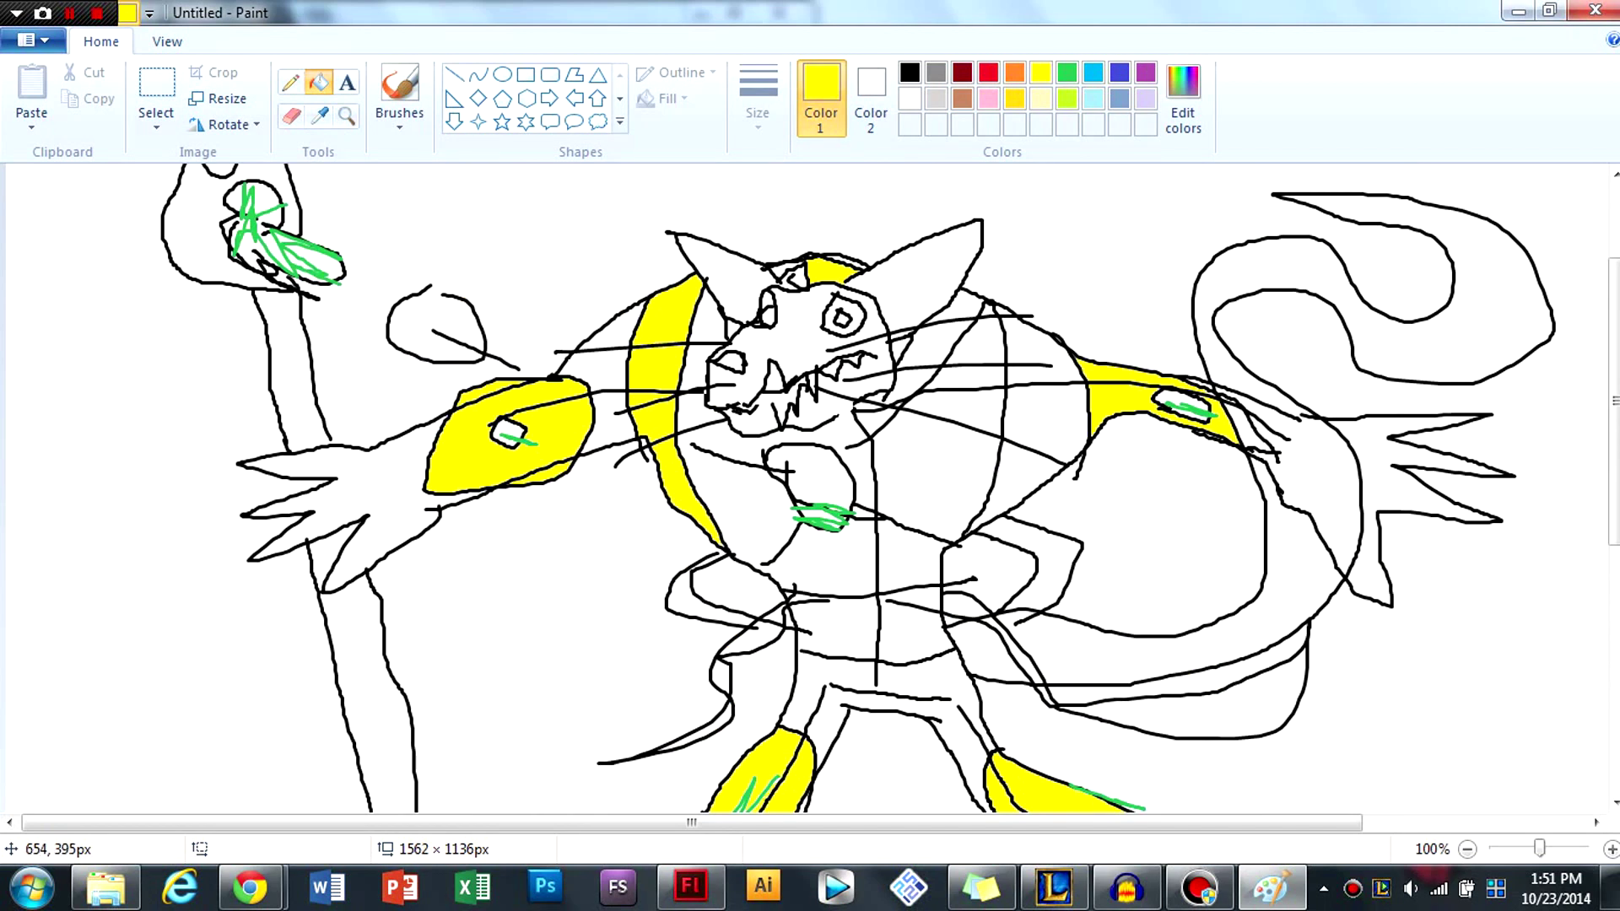
left_click(869, 543)
left_click(913, 561)
left_click(951, 463)
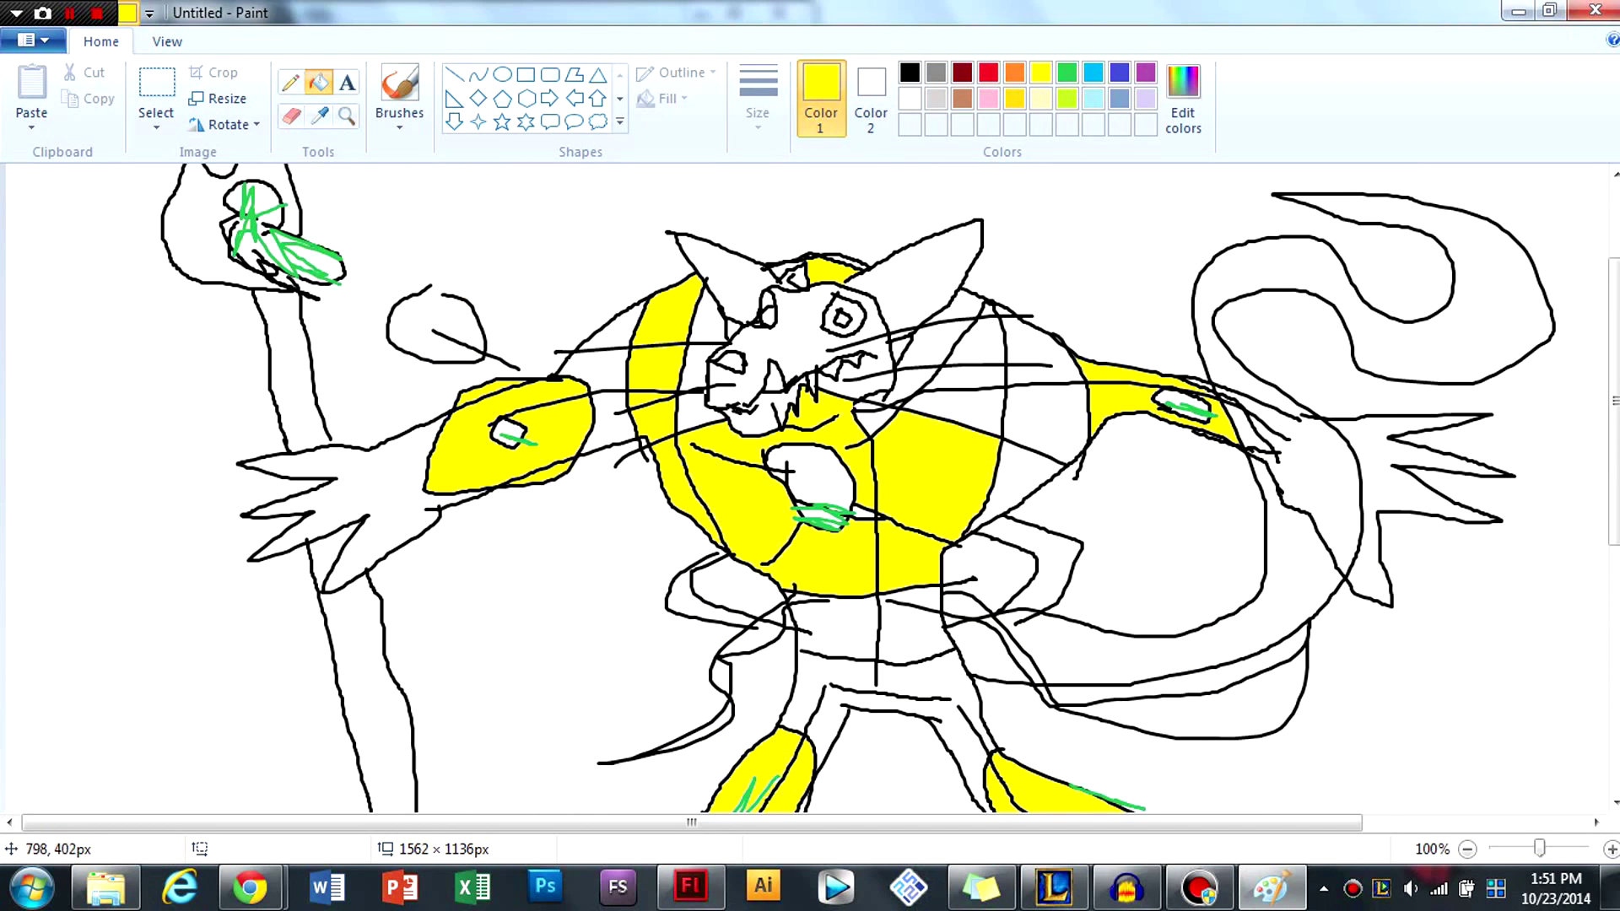
left_click(941, 396)
left_click(696, 406)
left_click(692, 367)
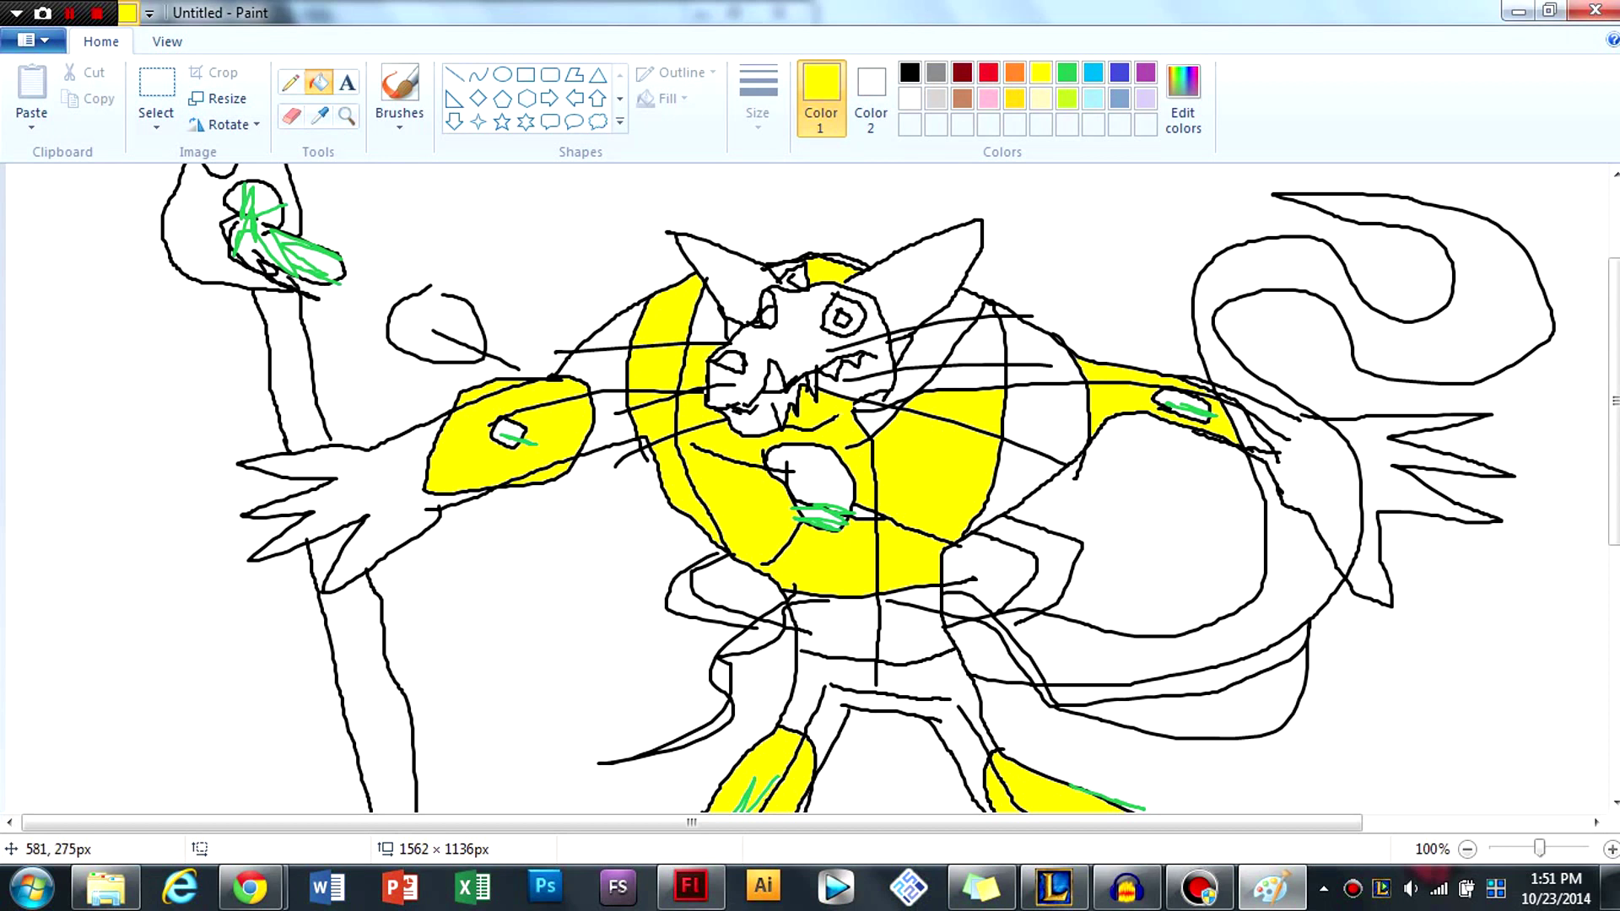
left_click(722, 278)
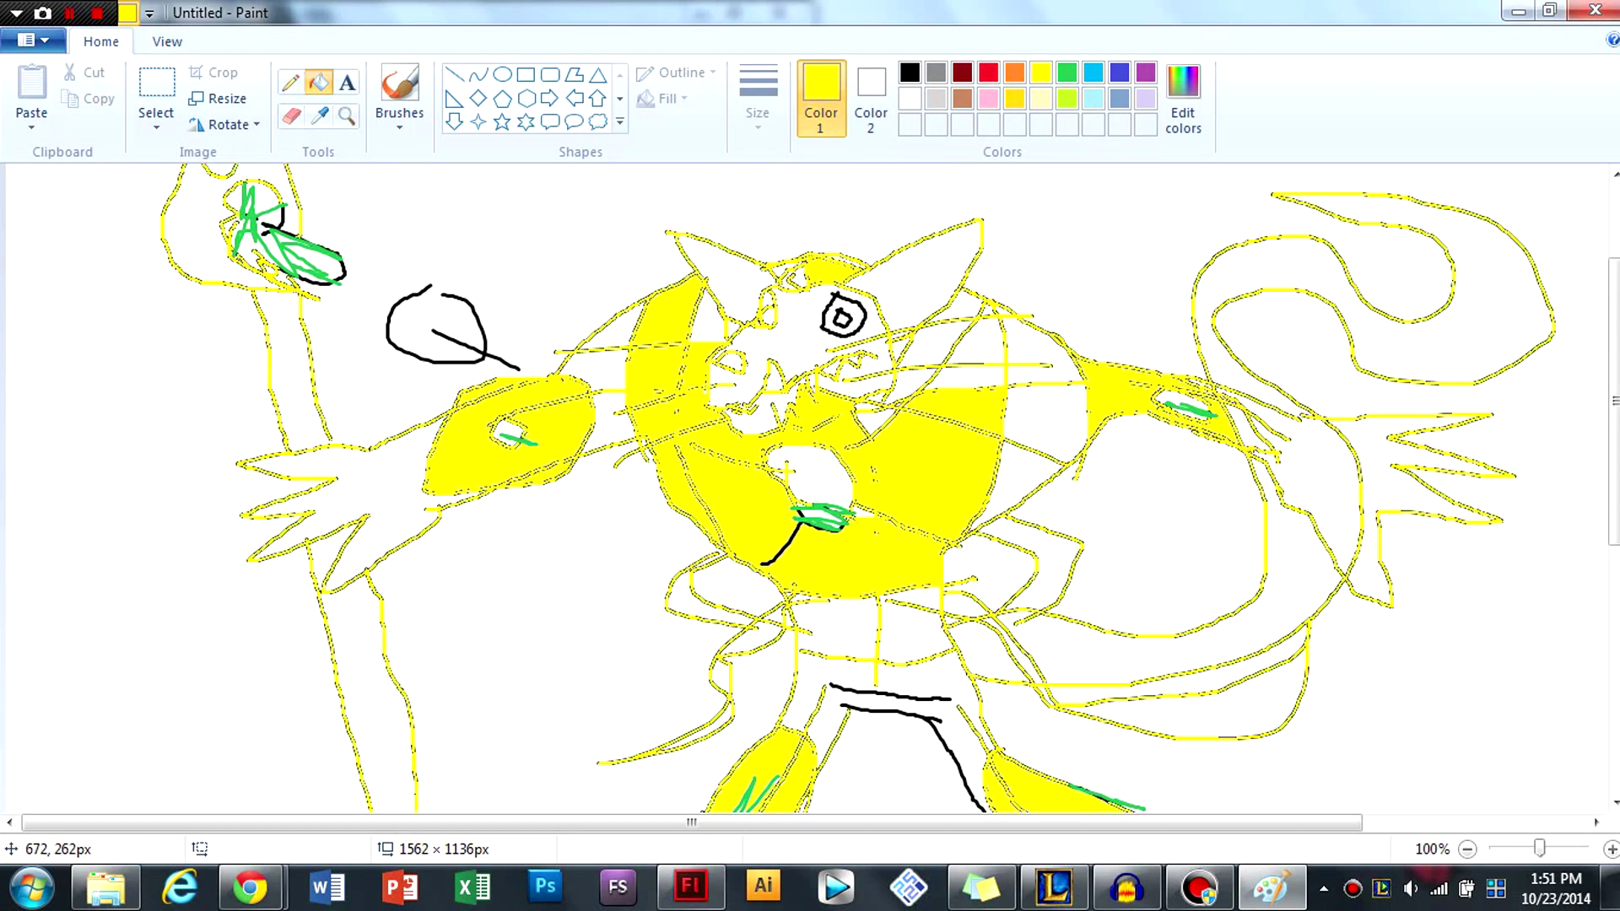
key("ctrl+z")
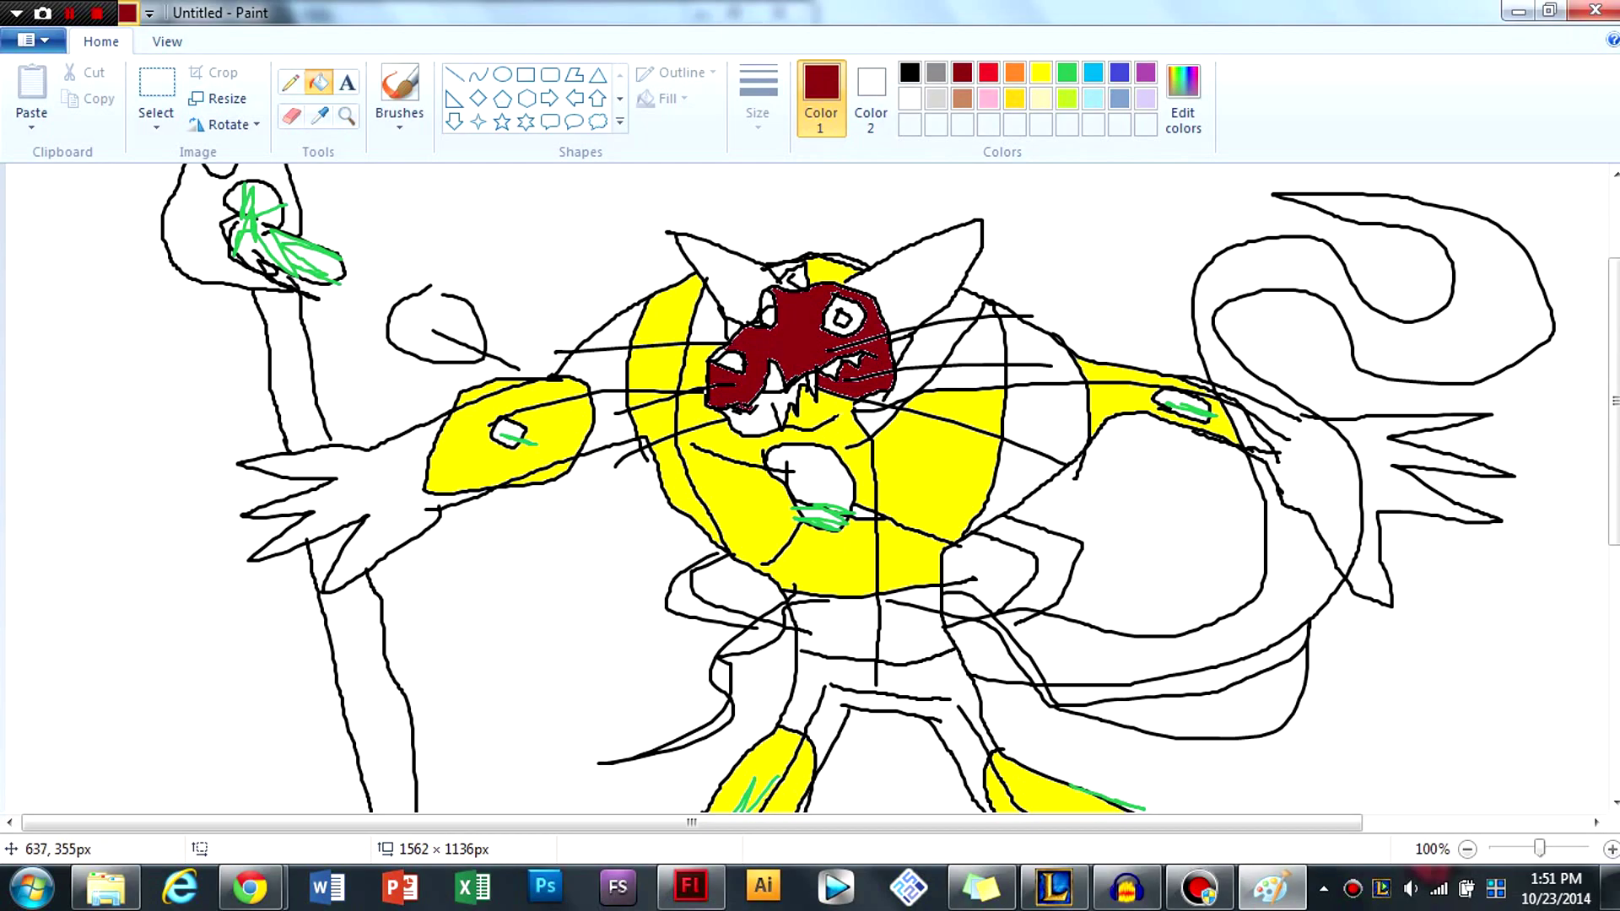
Step: Fill the face, lower jaw, both ears, the left-hand arm and both hands with dark red, keeping the background white
left_click(747, 414)
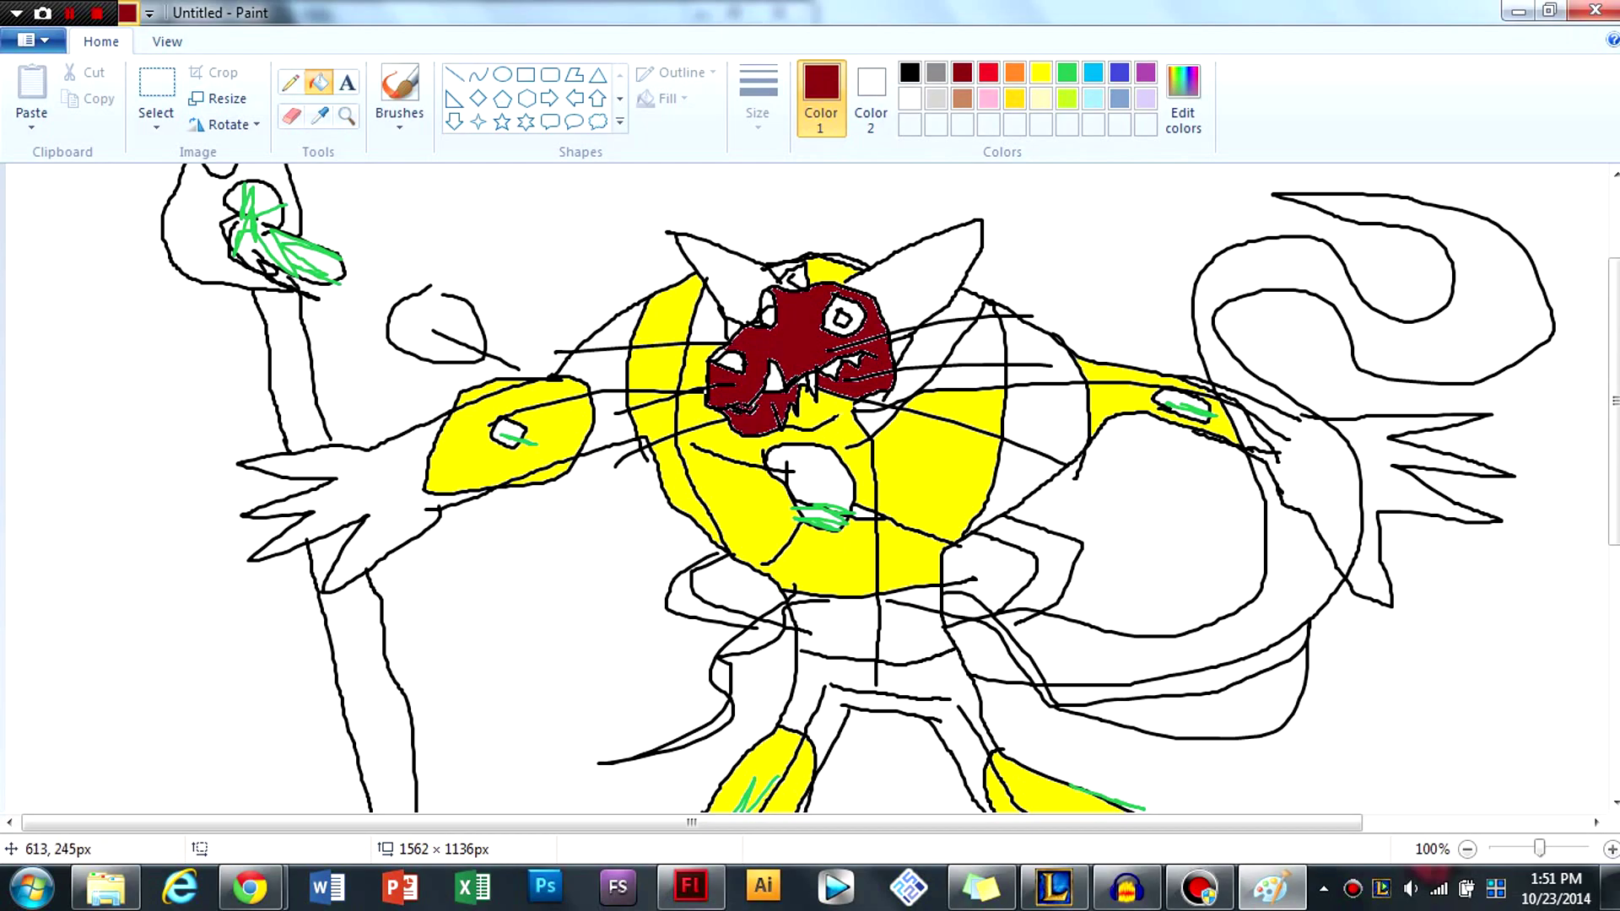
left_click(724, 271)
left_click(920, 258)
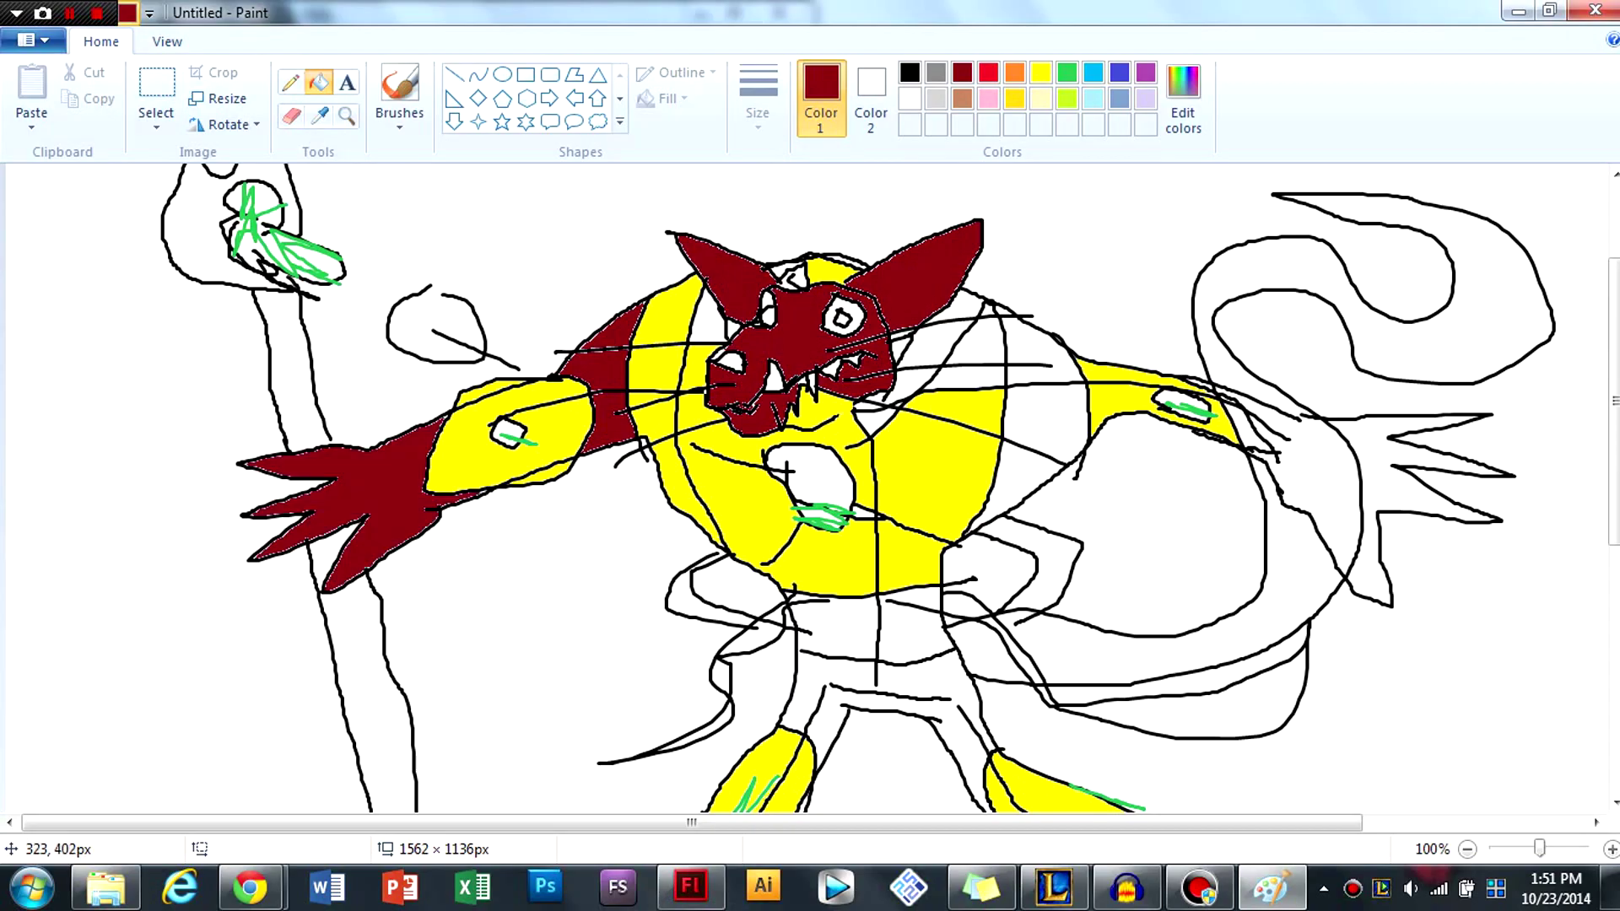
left_click(928, 194)
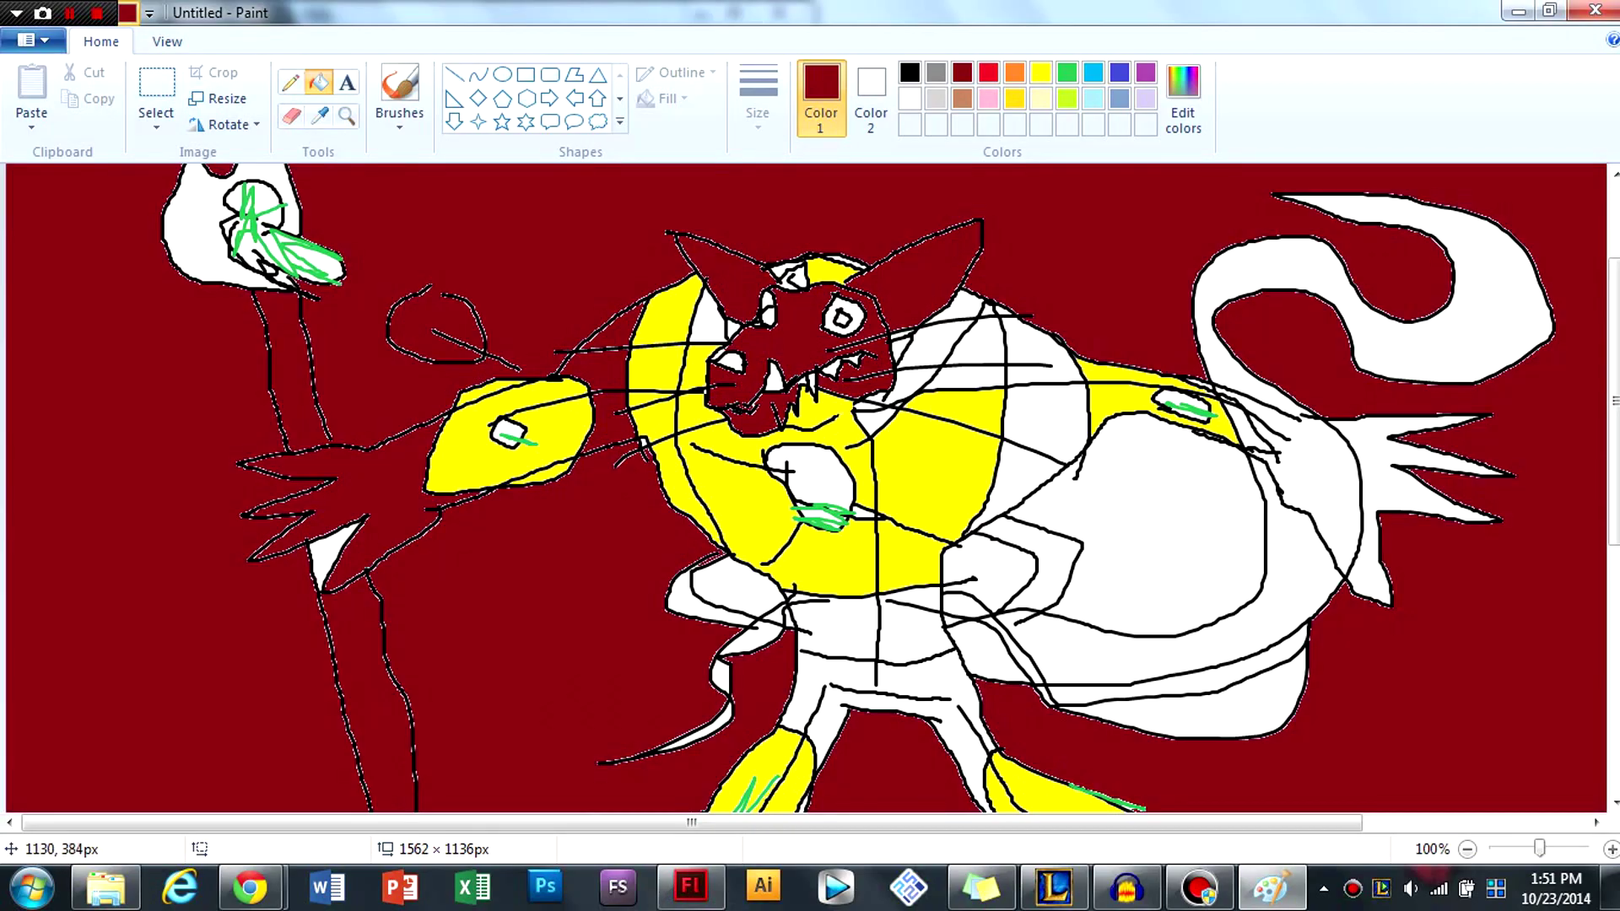
key("ctrl+z")
left_click(1400, 473)
left_click(1316, 490)
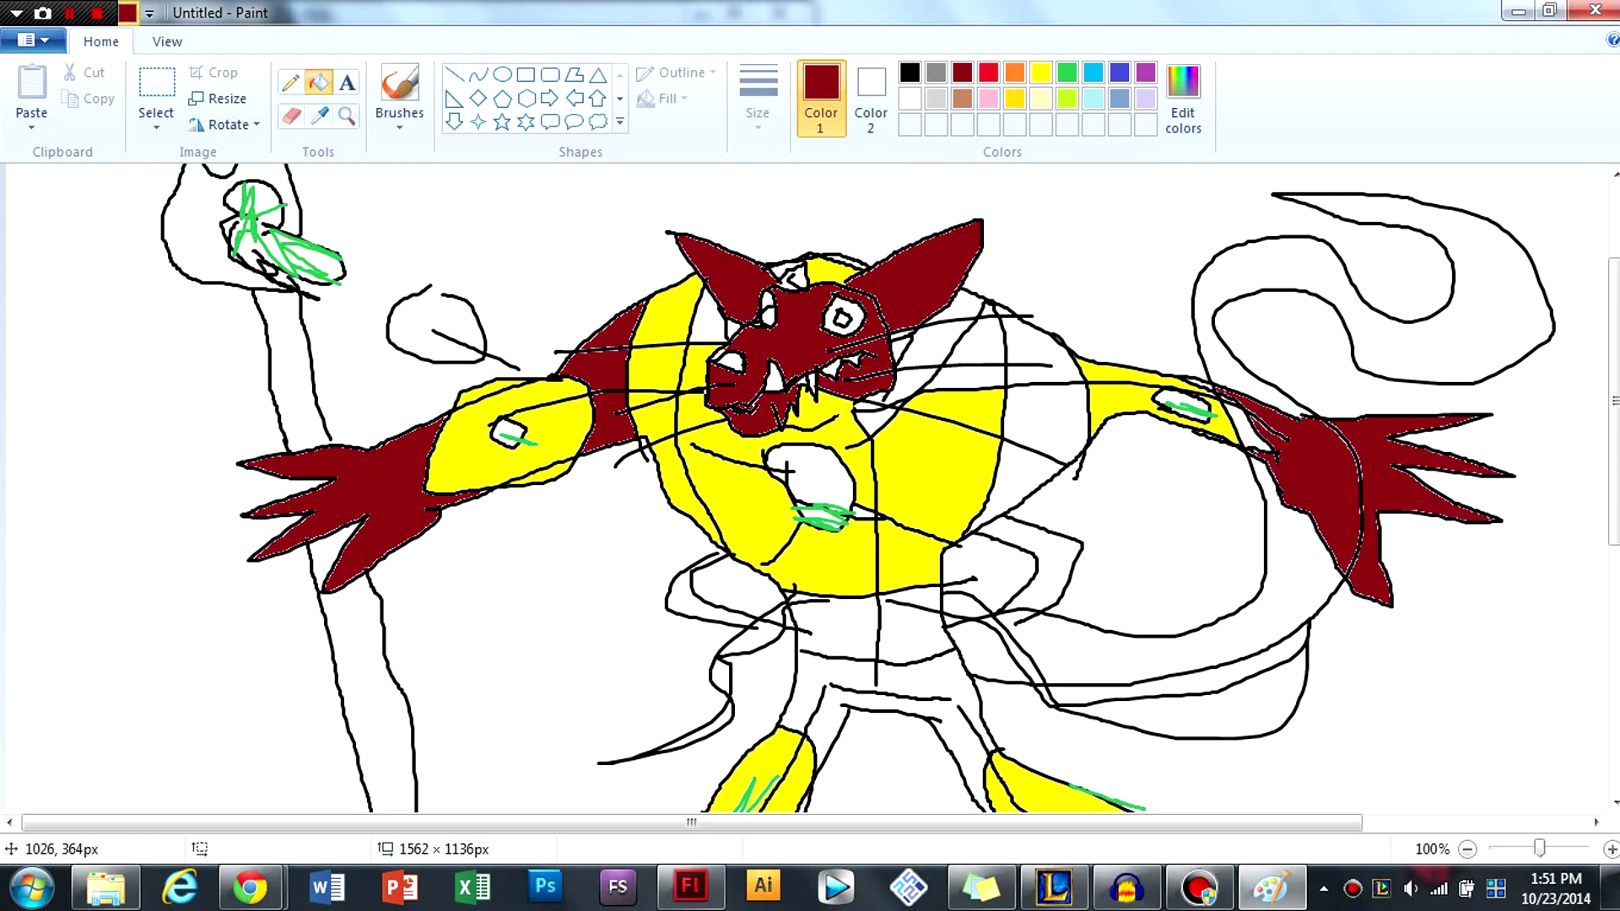
Step: Fill the waist, thighs and remaining lower-leg areas with indigo blue
left_click(928, 658)
scroll(810, 489, "down", 3)
scroll(810, 489, "up", 3)
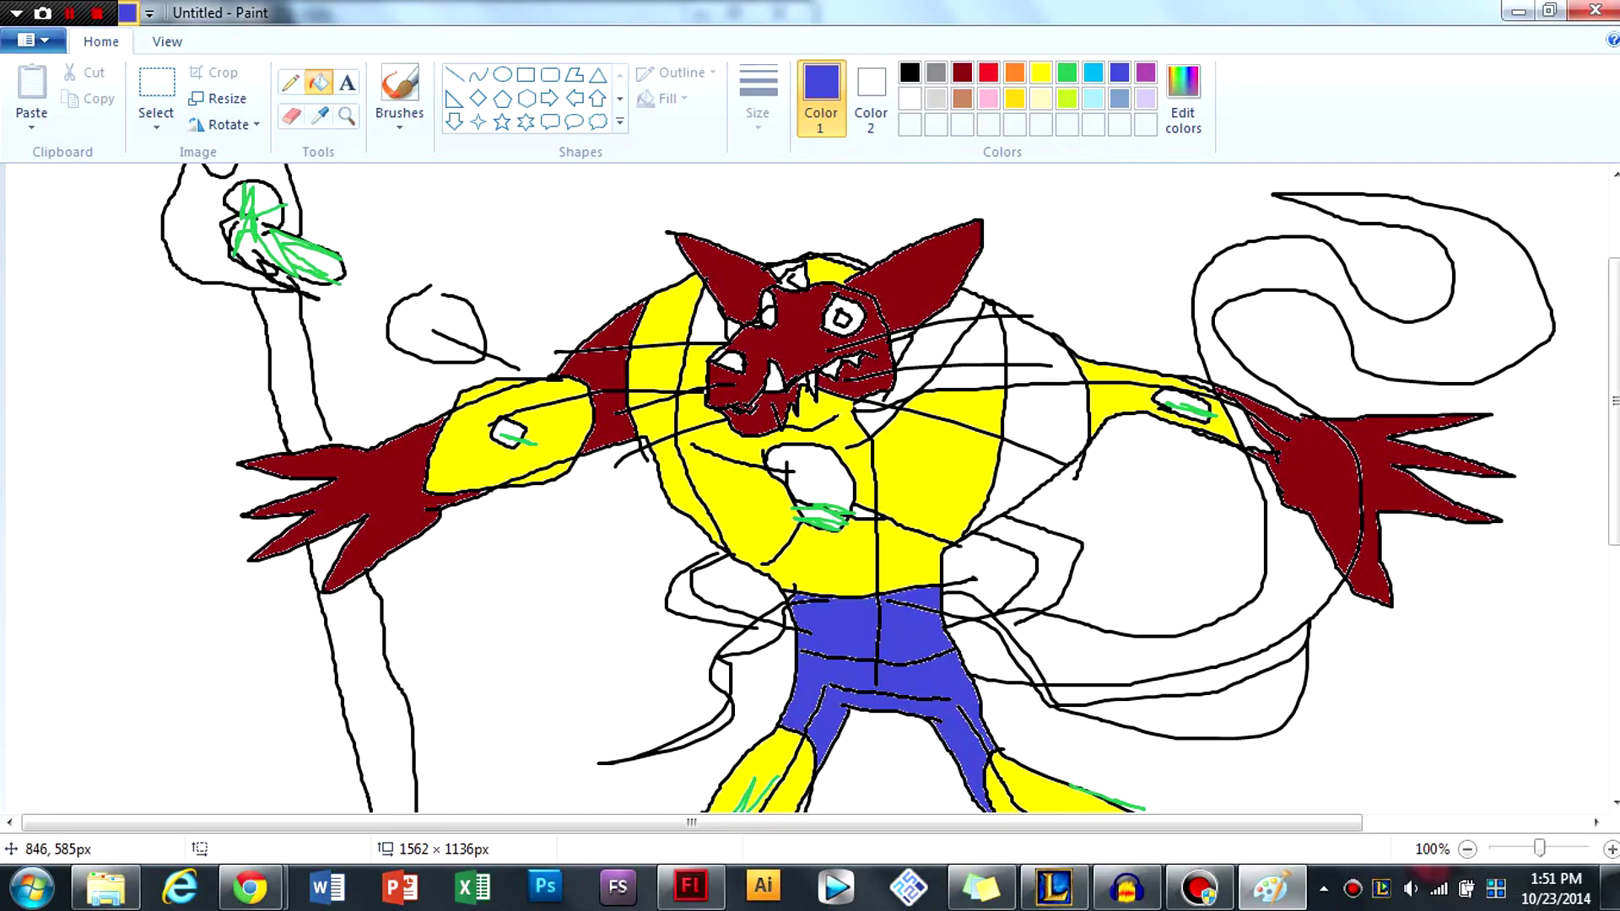
scroll(810, 489, "down", 4)
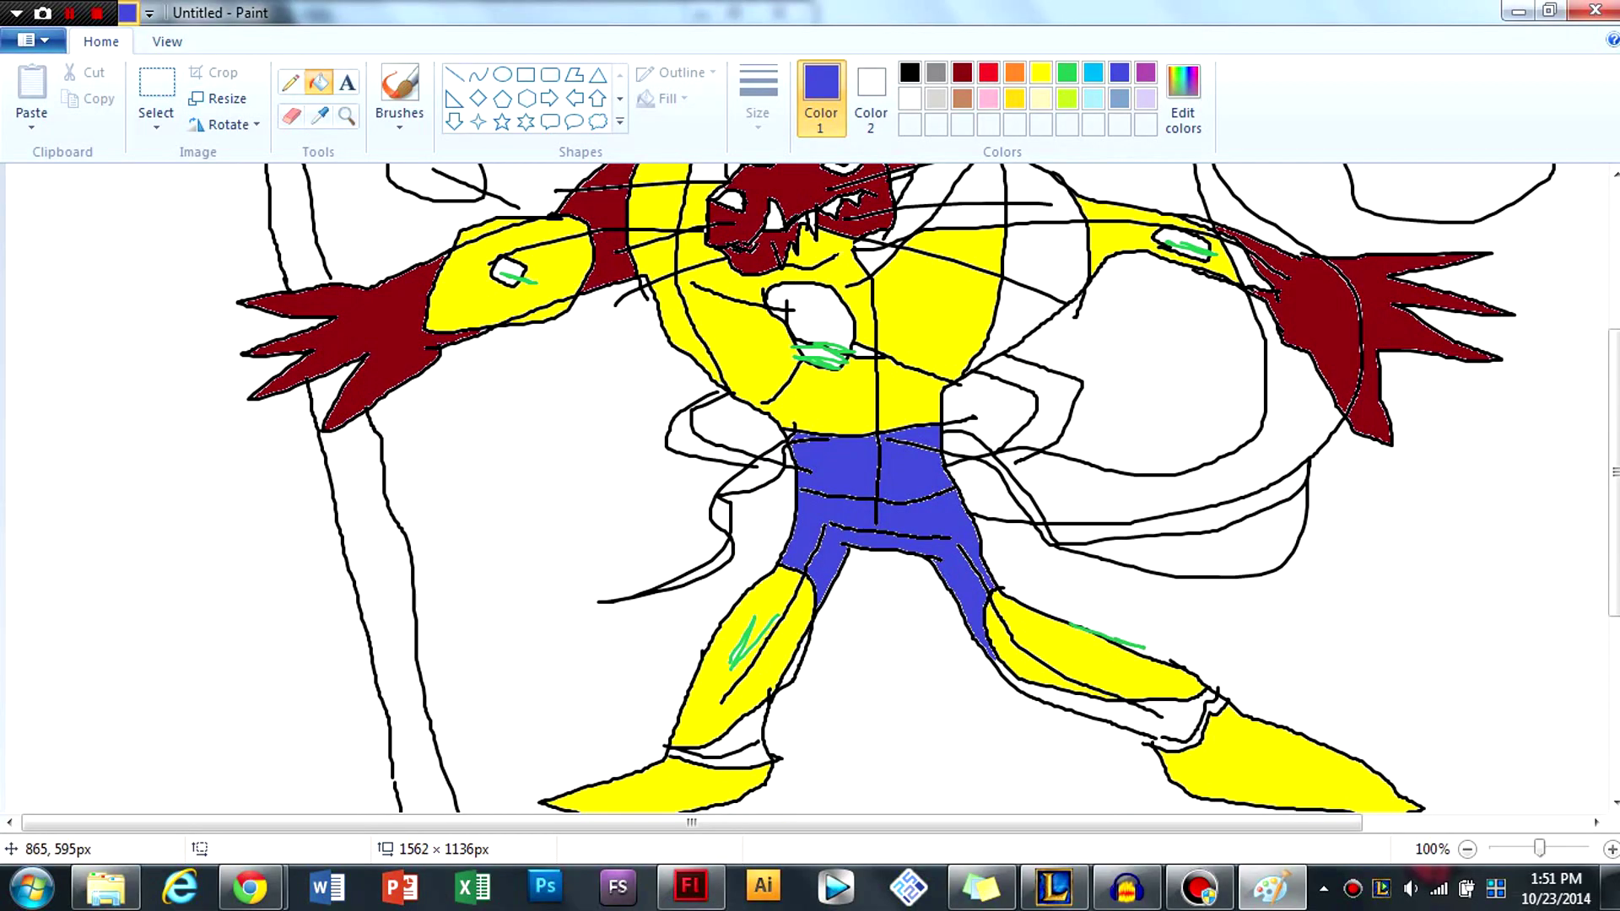
left_click(1119, 547)
left_click(734, 595)
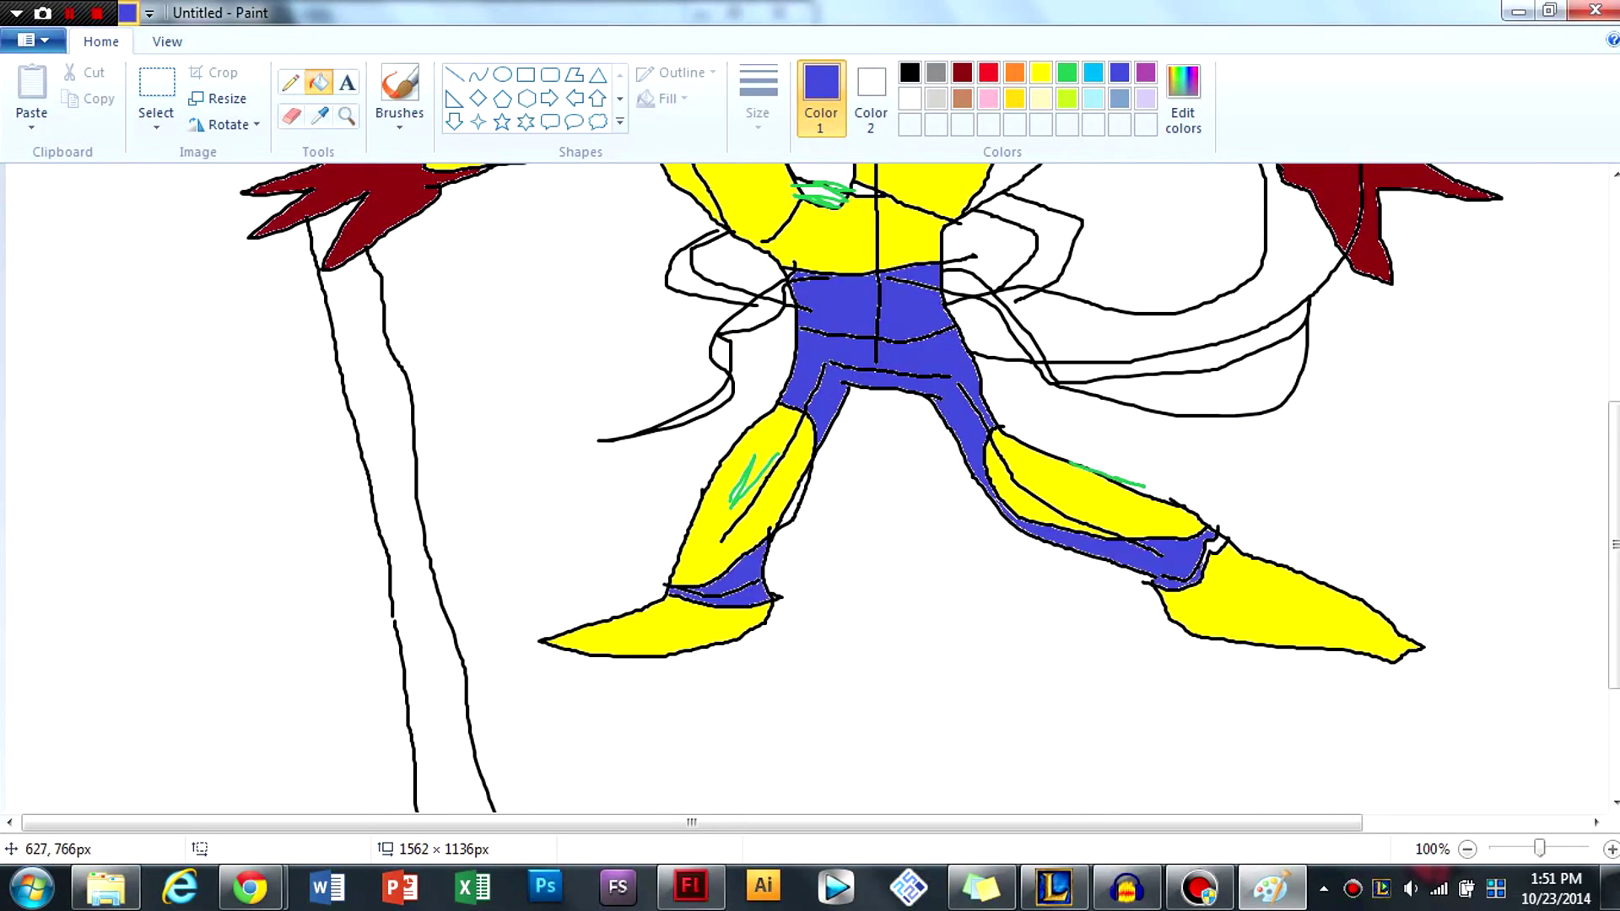
Step: Fill the sections of the right-hand shoulder and the area beside the right-hand ear with indigo blue
scroll(1054, 502, "up", 5)
left_click(1042, 582)
left_click(1038, 511)
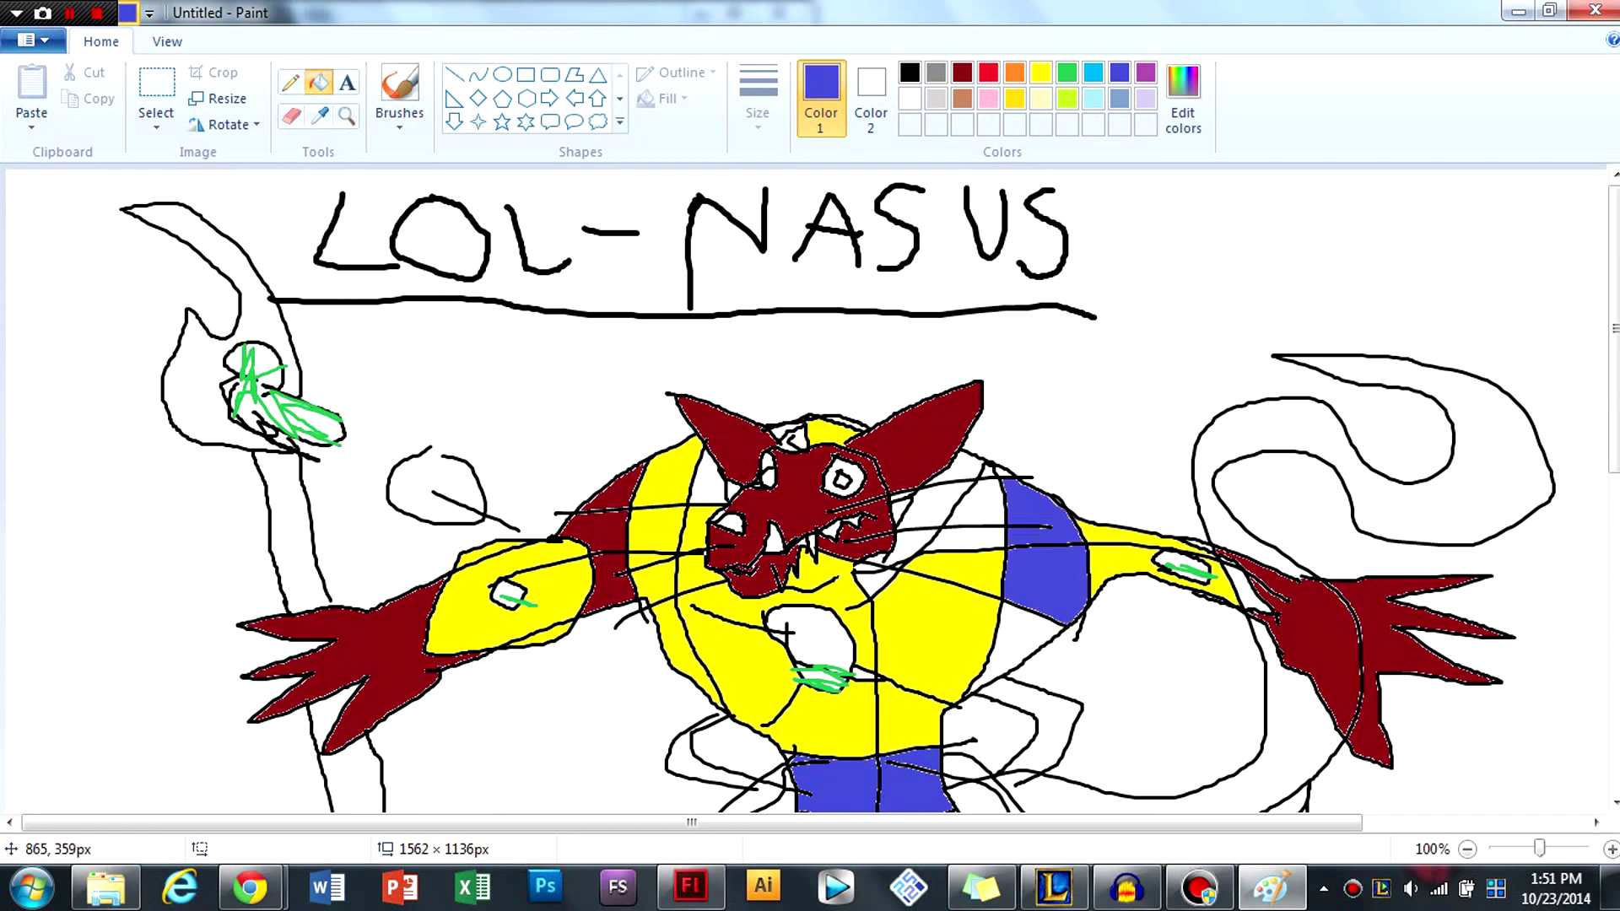
left_click(1012, 645)
left_click(971, 502)
left_click(937, 502)
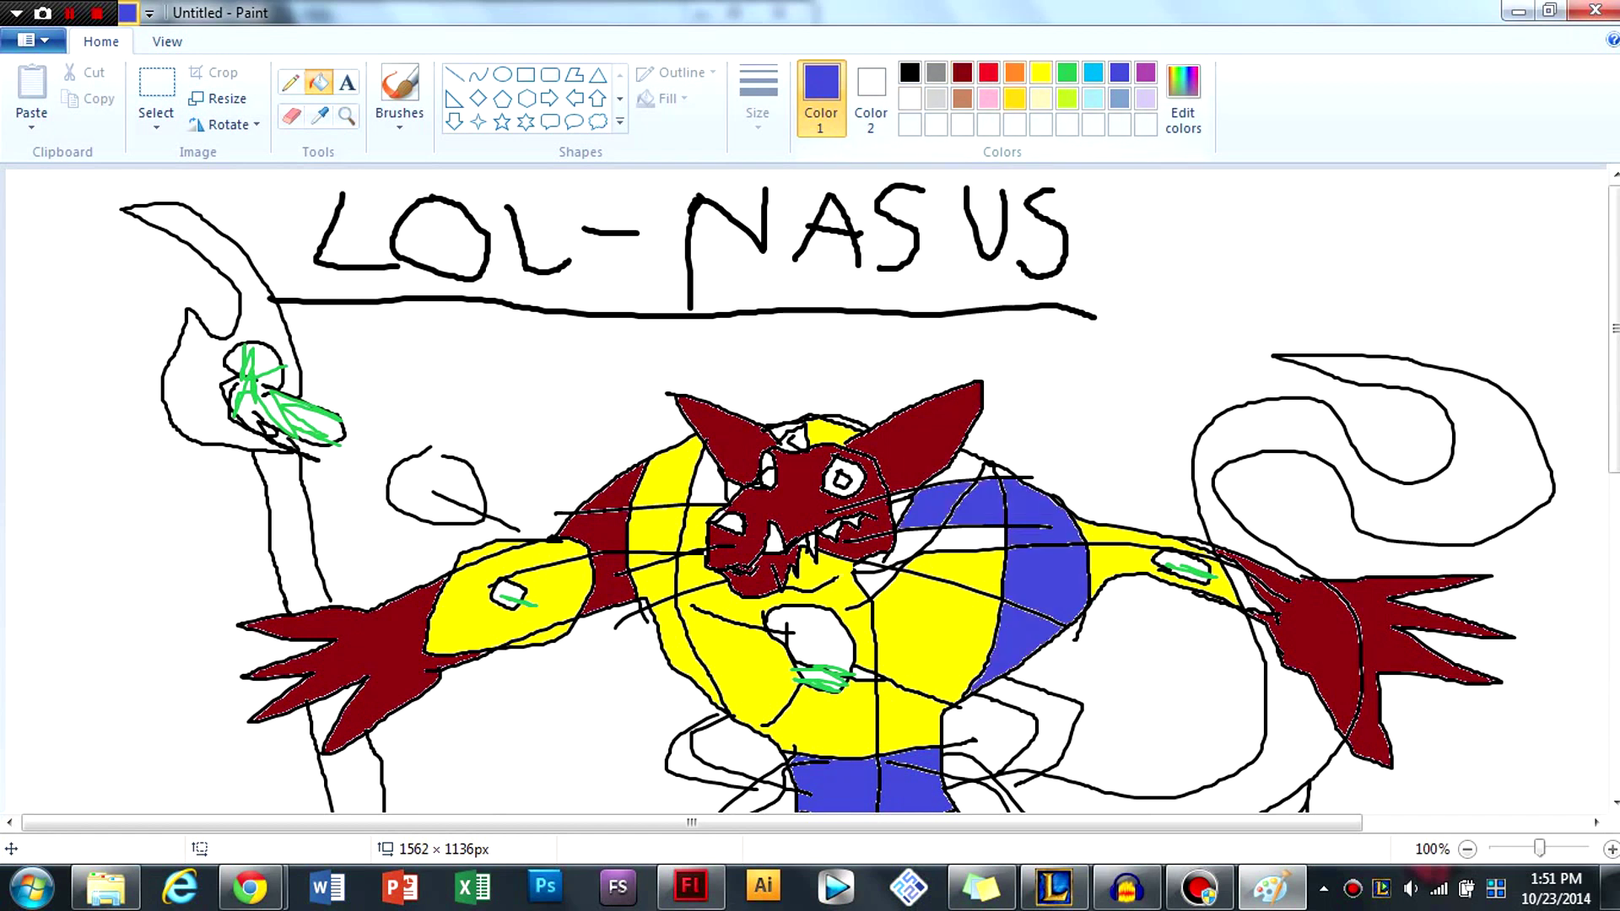
Step: Fill the whole background together with the staff's shaft with gold
left_click(1015, 98)
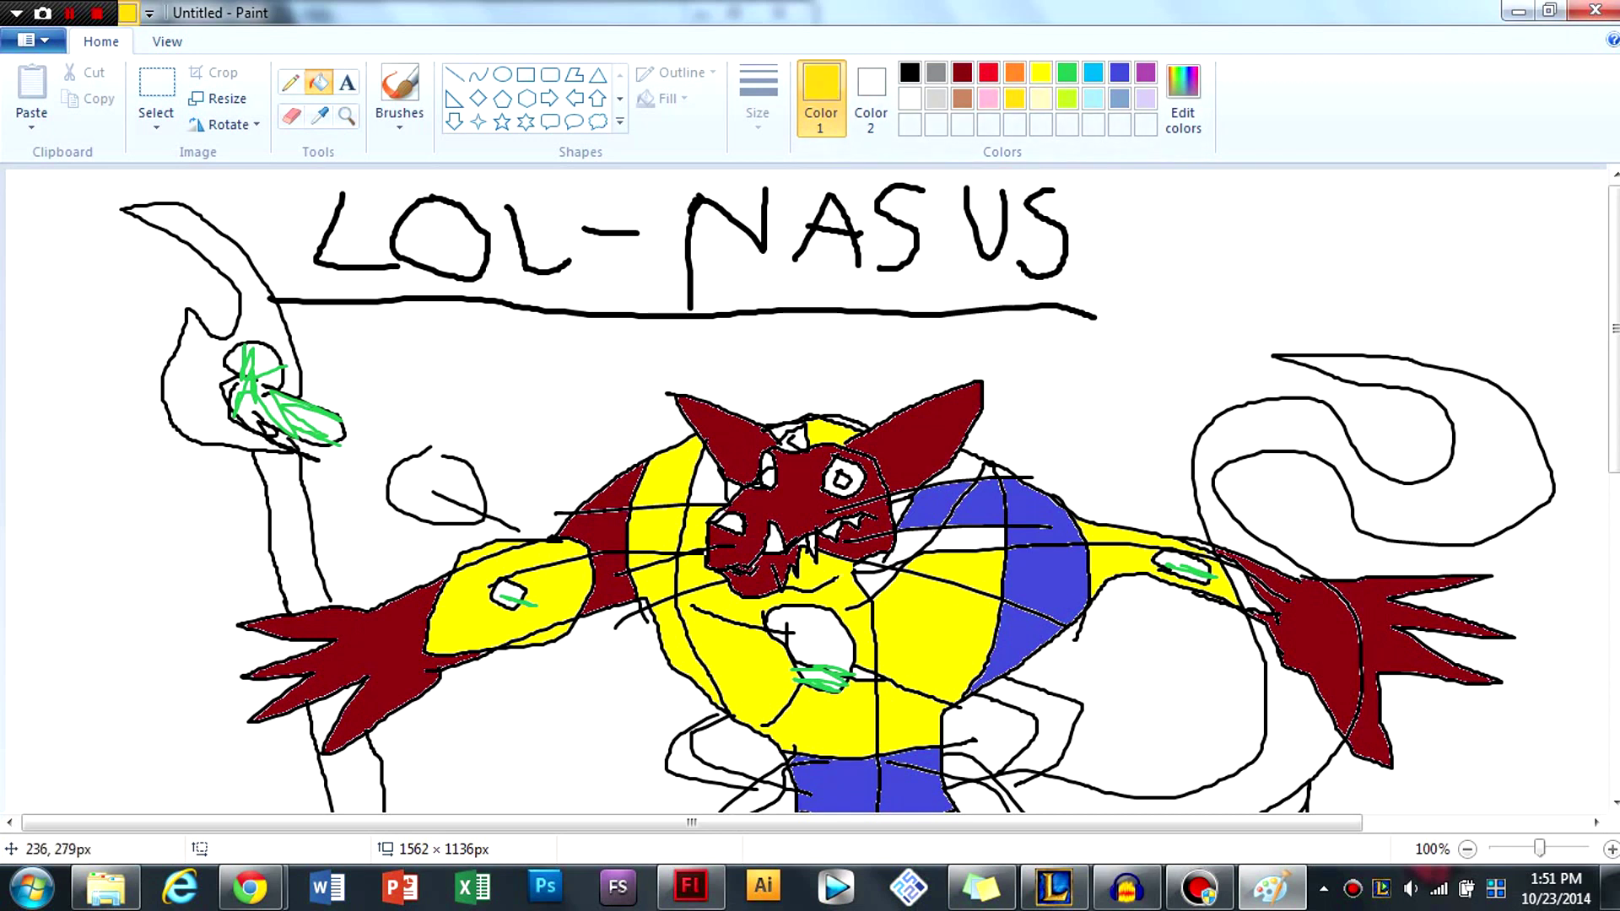
left_click(204, 405)
scroll(204, 405, "down", 5)
scroll(205, 405, "up", 2)
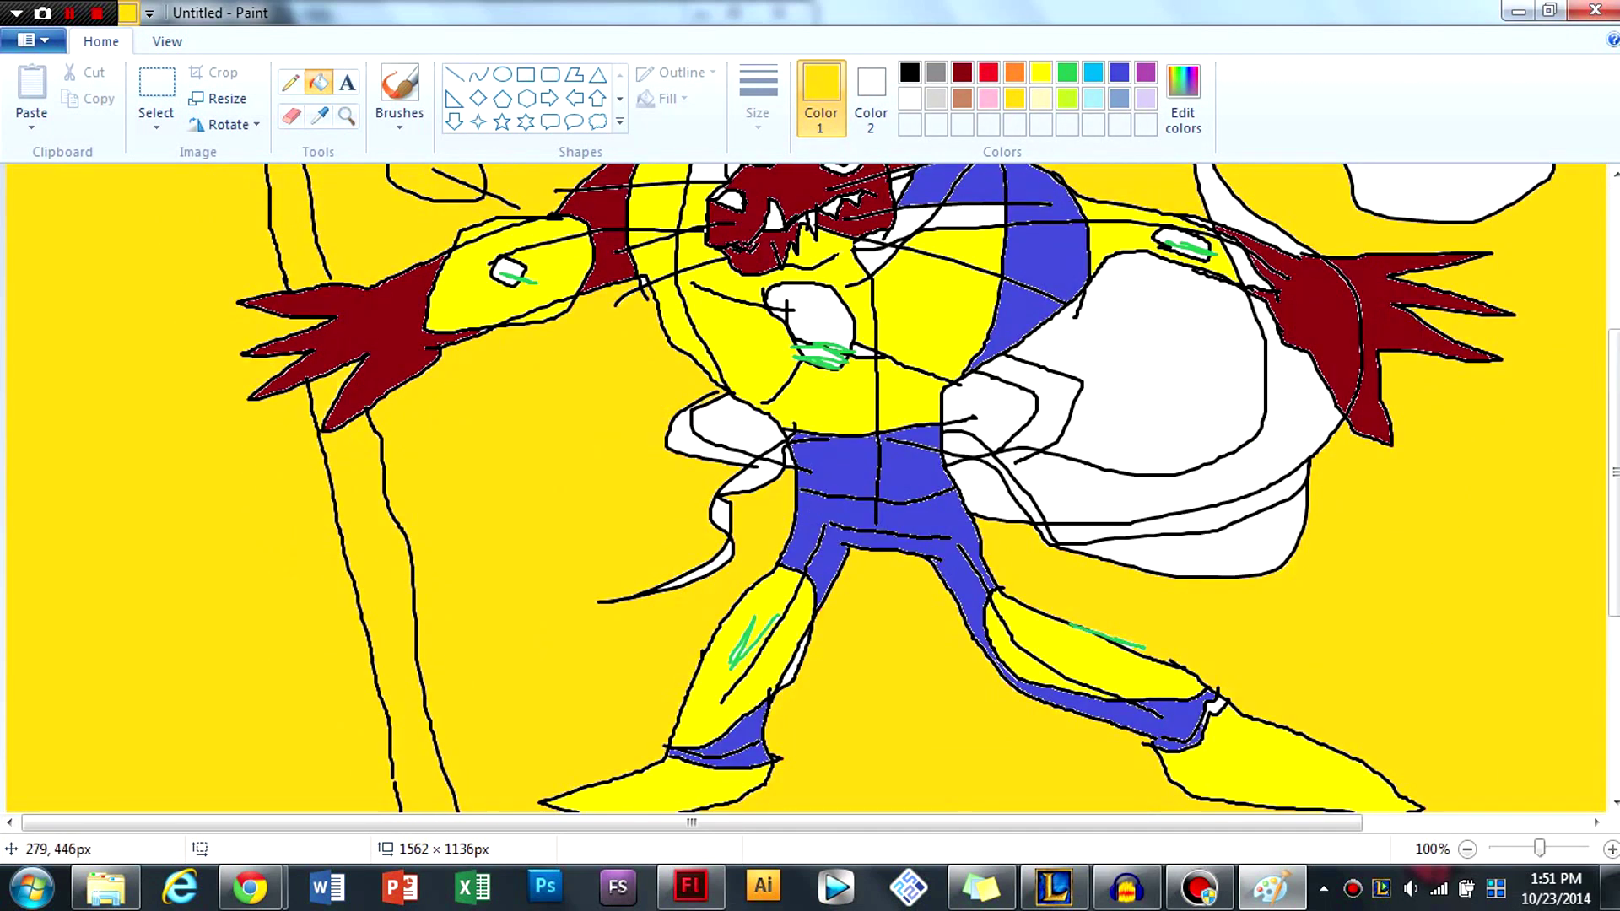
key("ctrl+z")
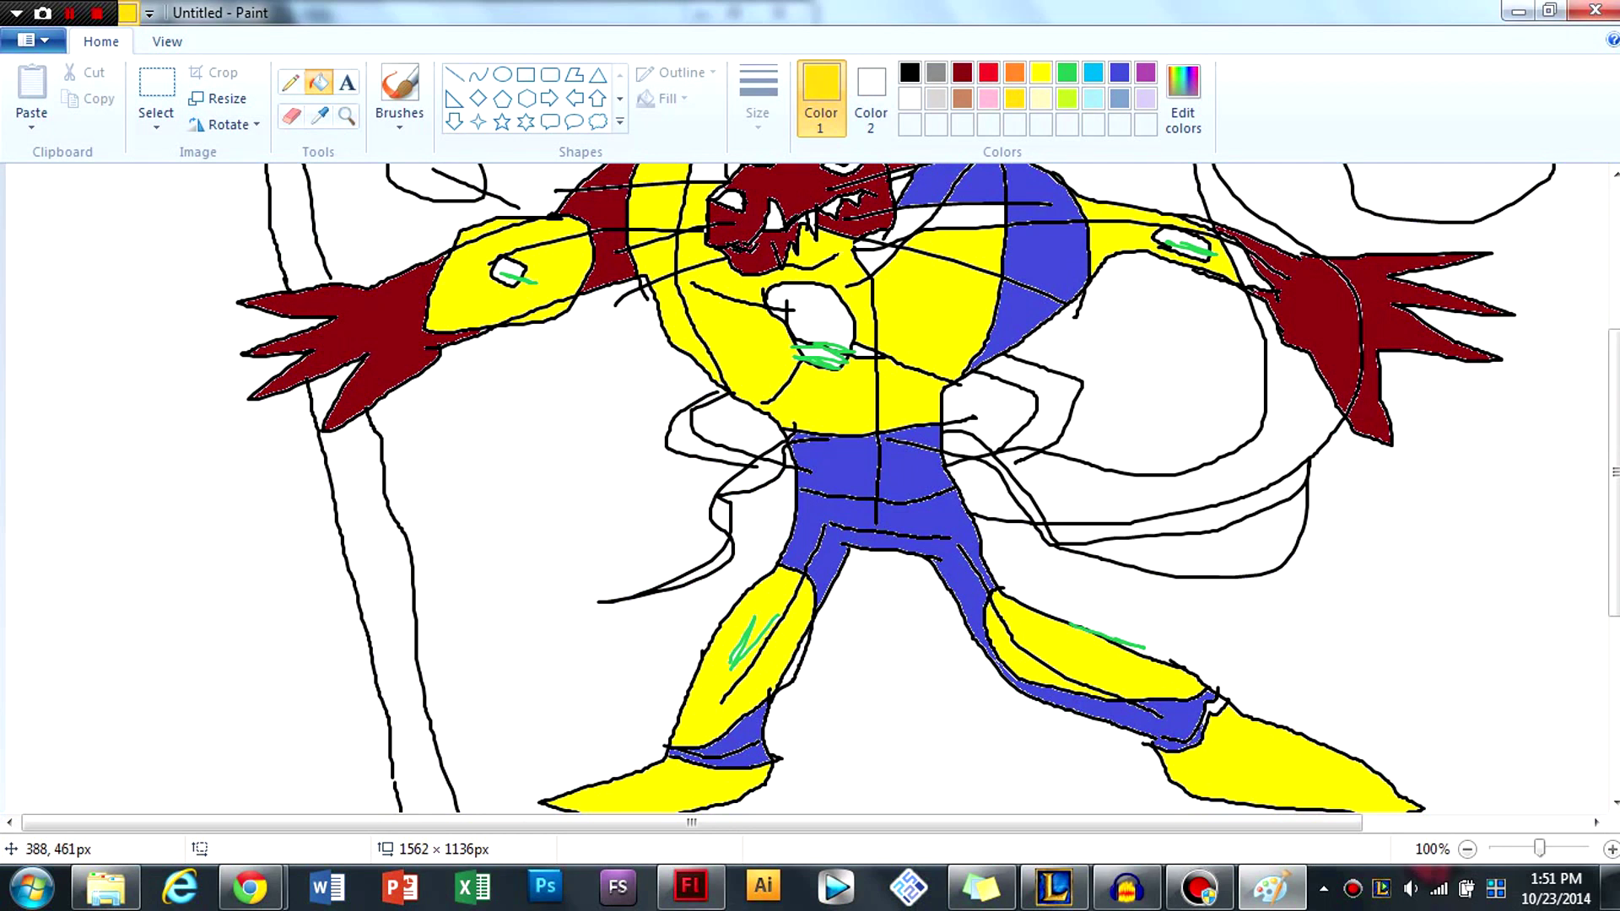
left_click(332, 238)
scroll(224, 288, "up", 4)
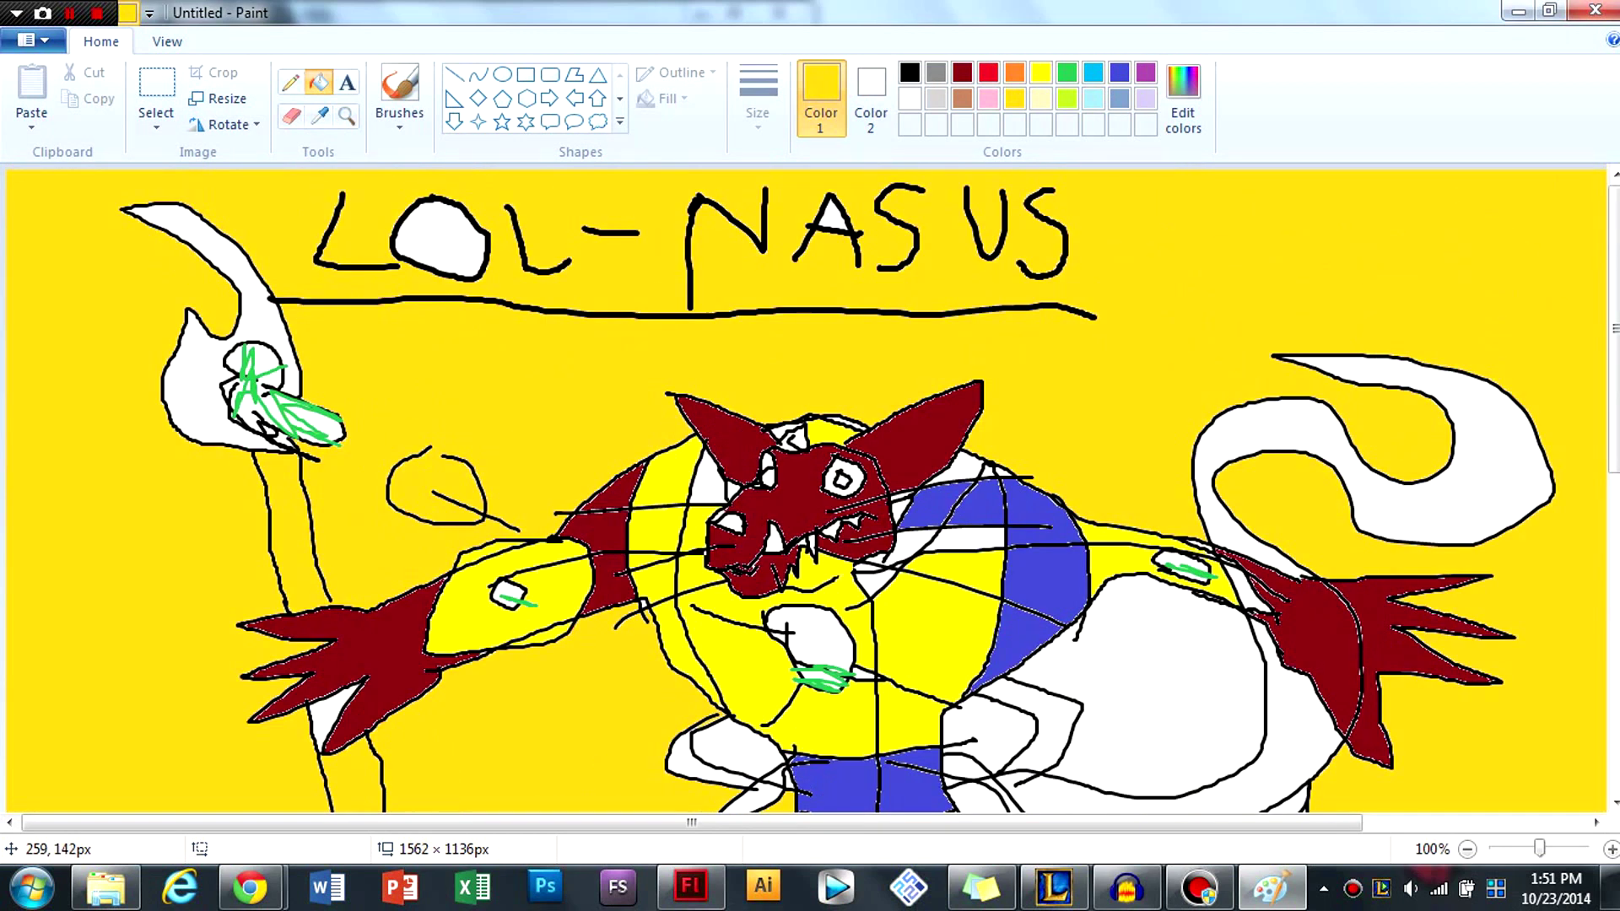
key("ctrl+z")
key("ctrl+y")
key("ctrl+z")
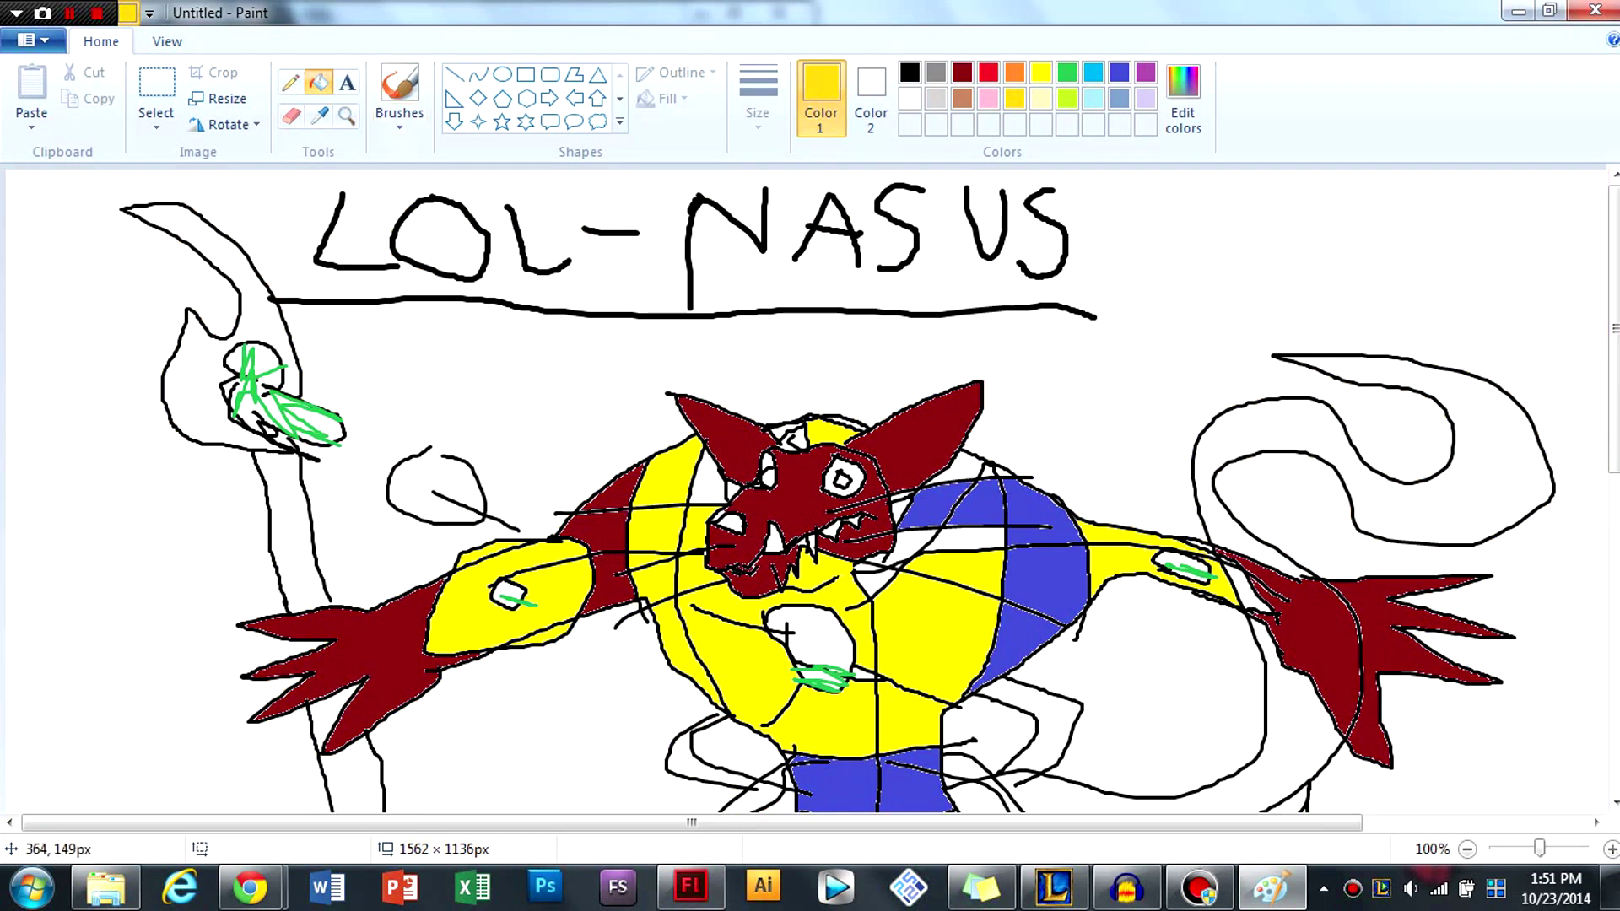
key("ctrl+y")
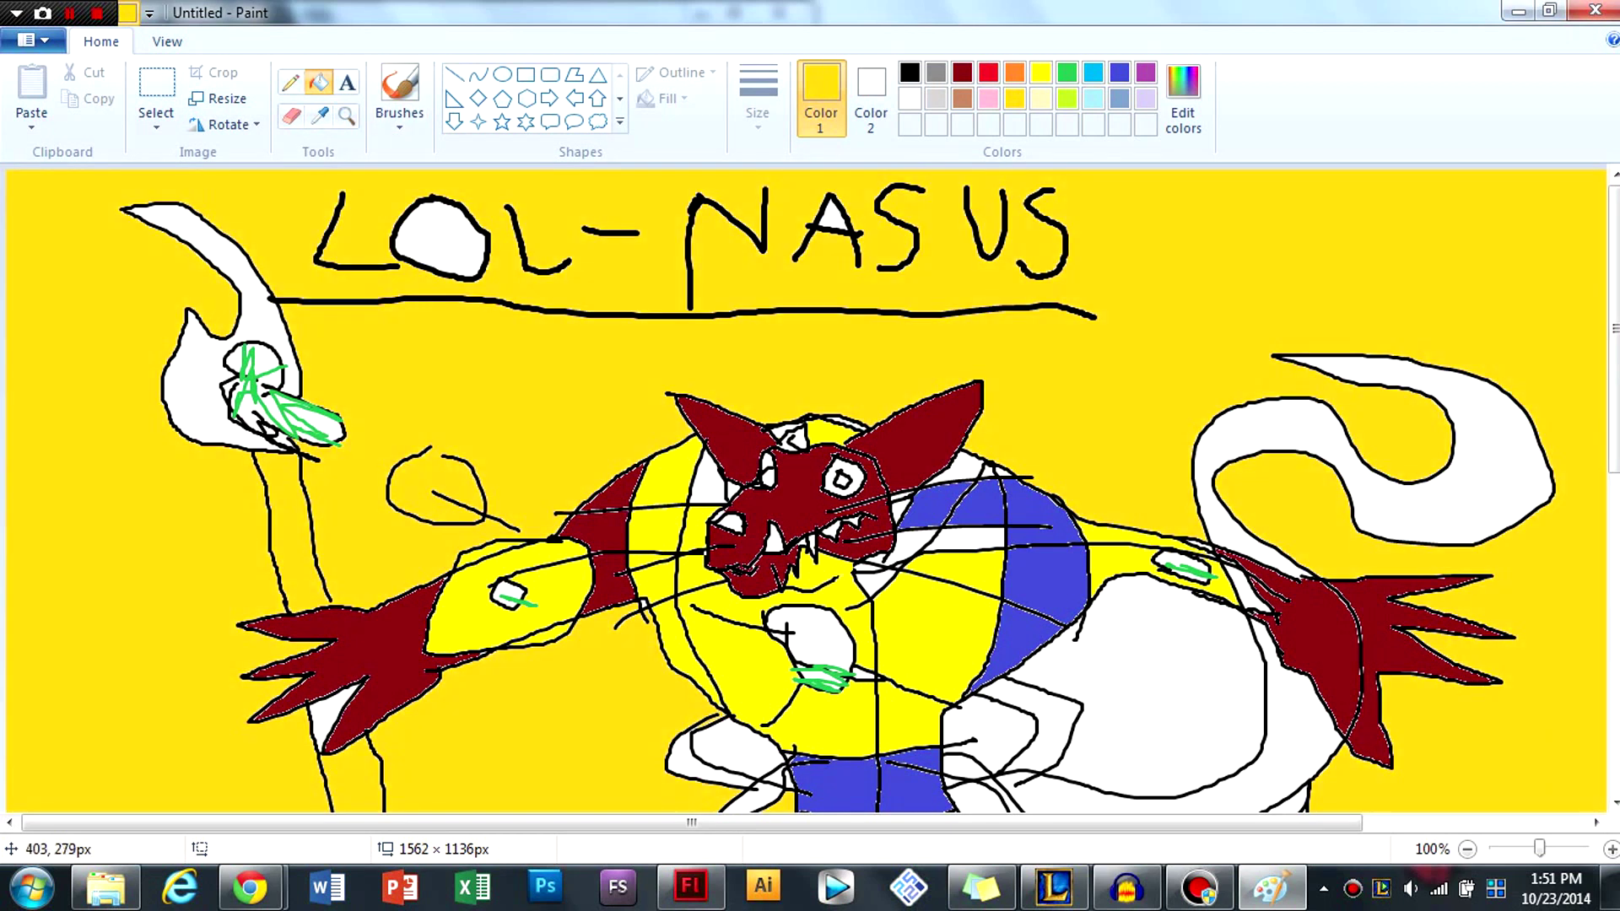
Step: Fill the curved staff head with gold, keeping its outline black
scroll(346, 405, "down", 5)
scroll(342, 421, "down", 3)
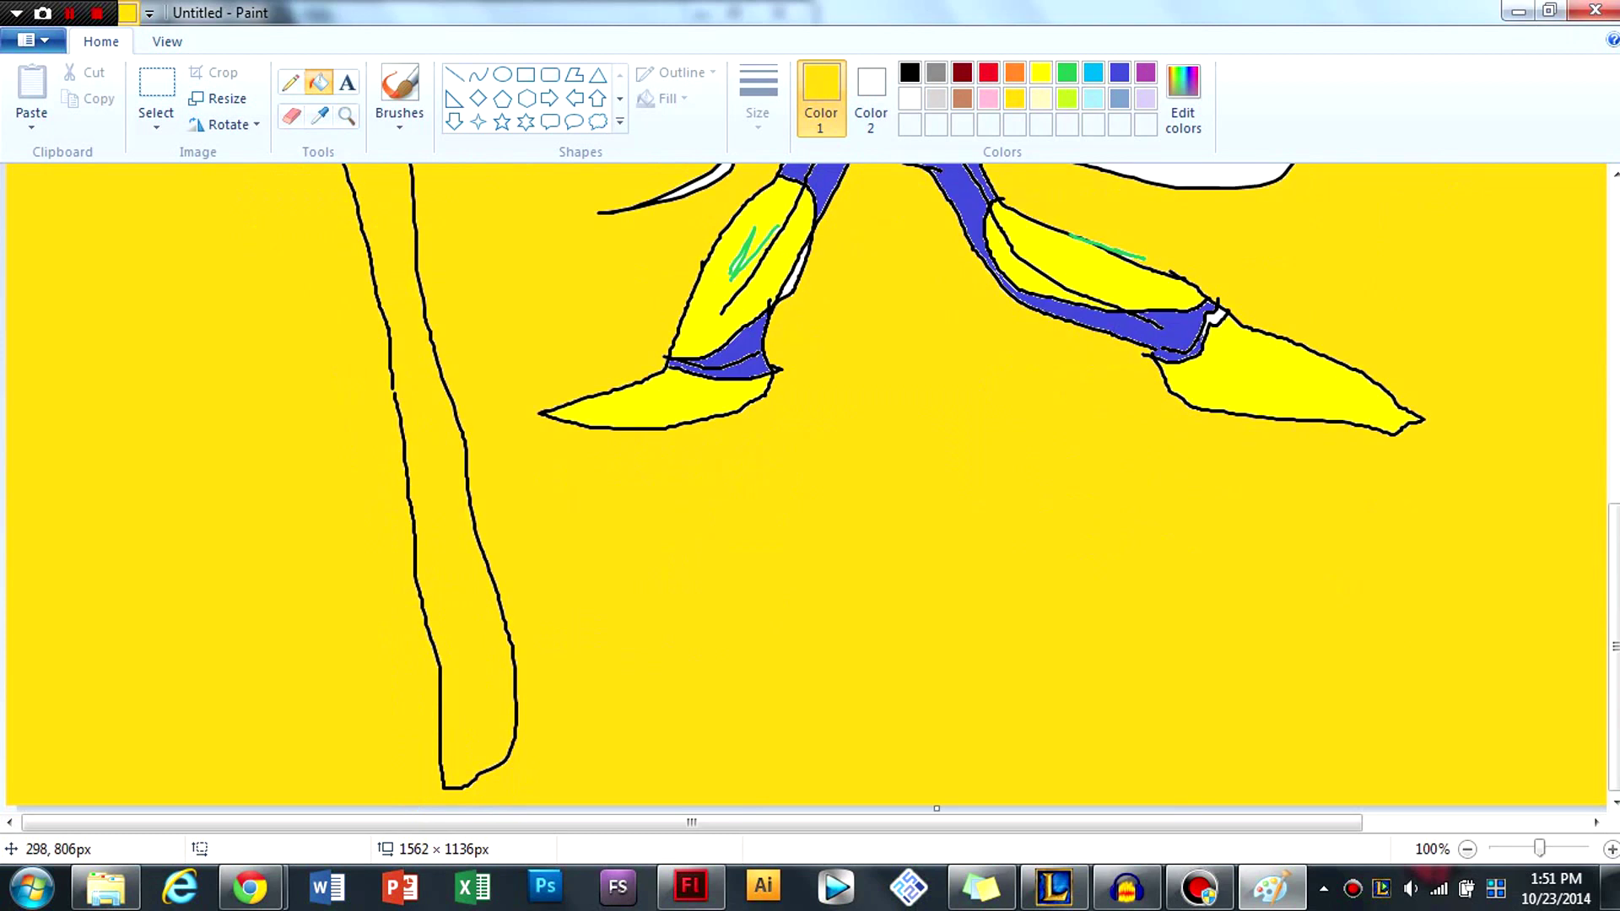
scroll(293, 404, "up", 10)
left_click(179, 325)
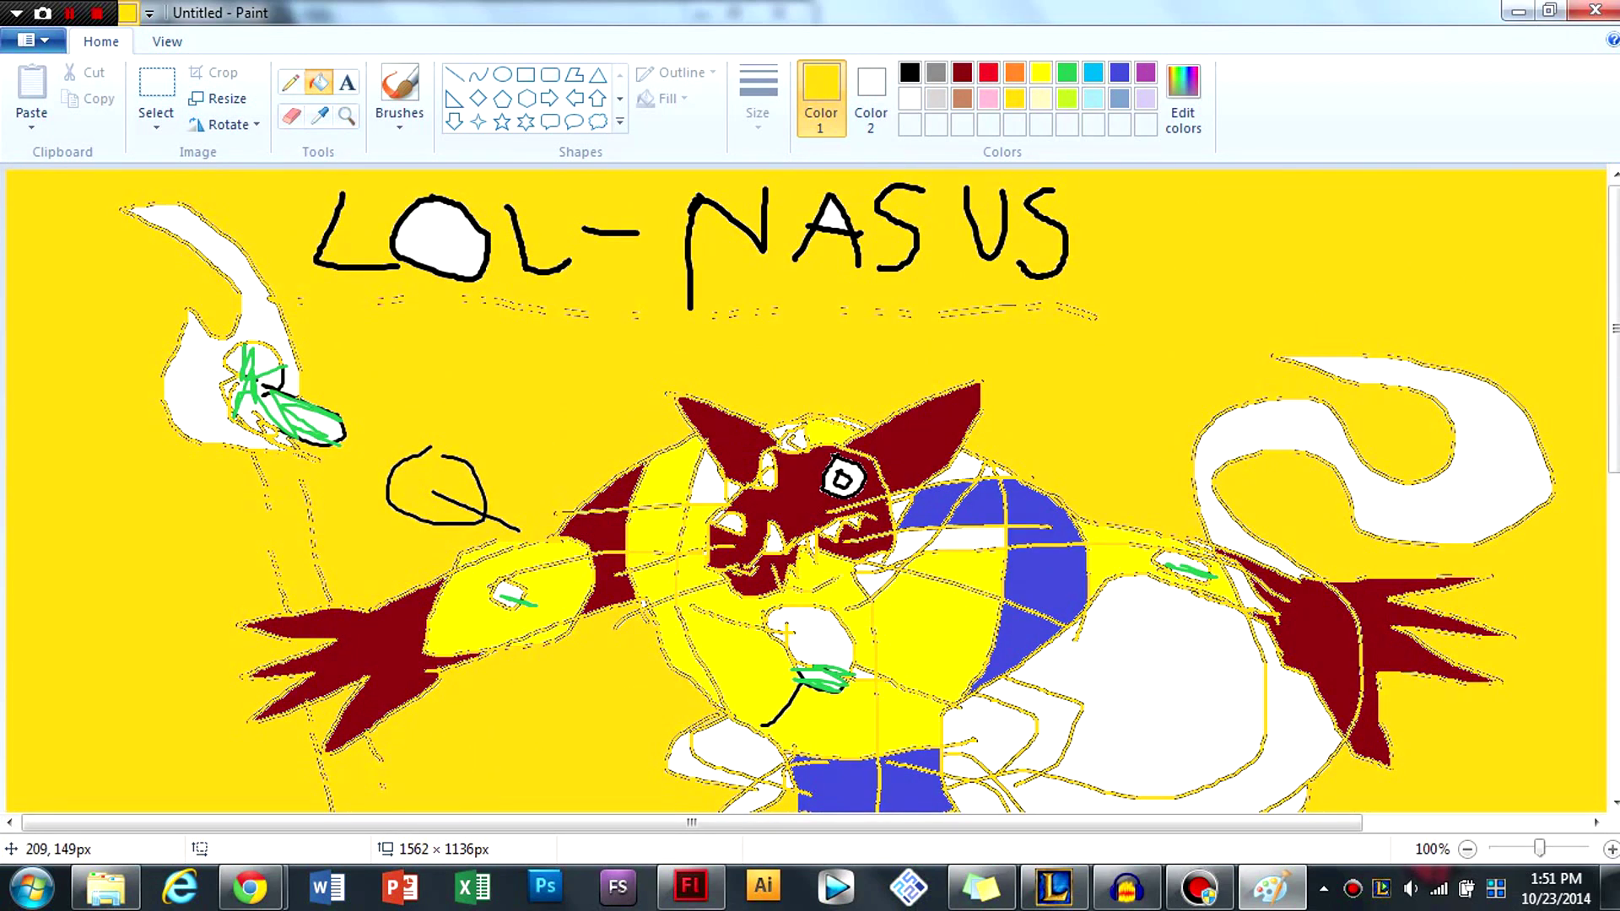
key("ctrl+z")
left_click(184, 275)
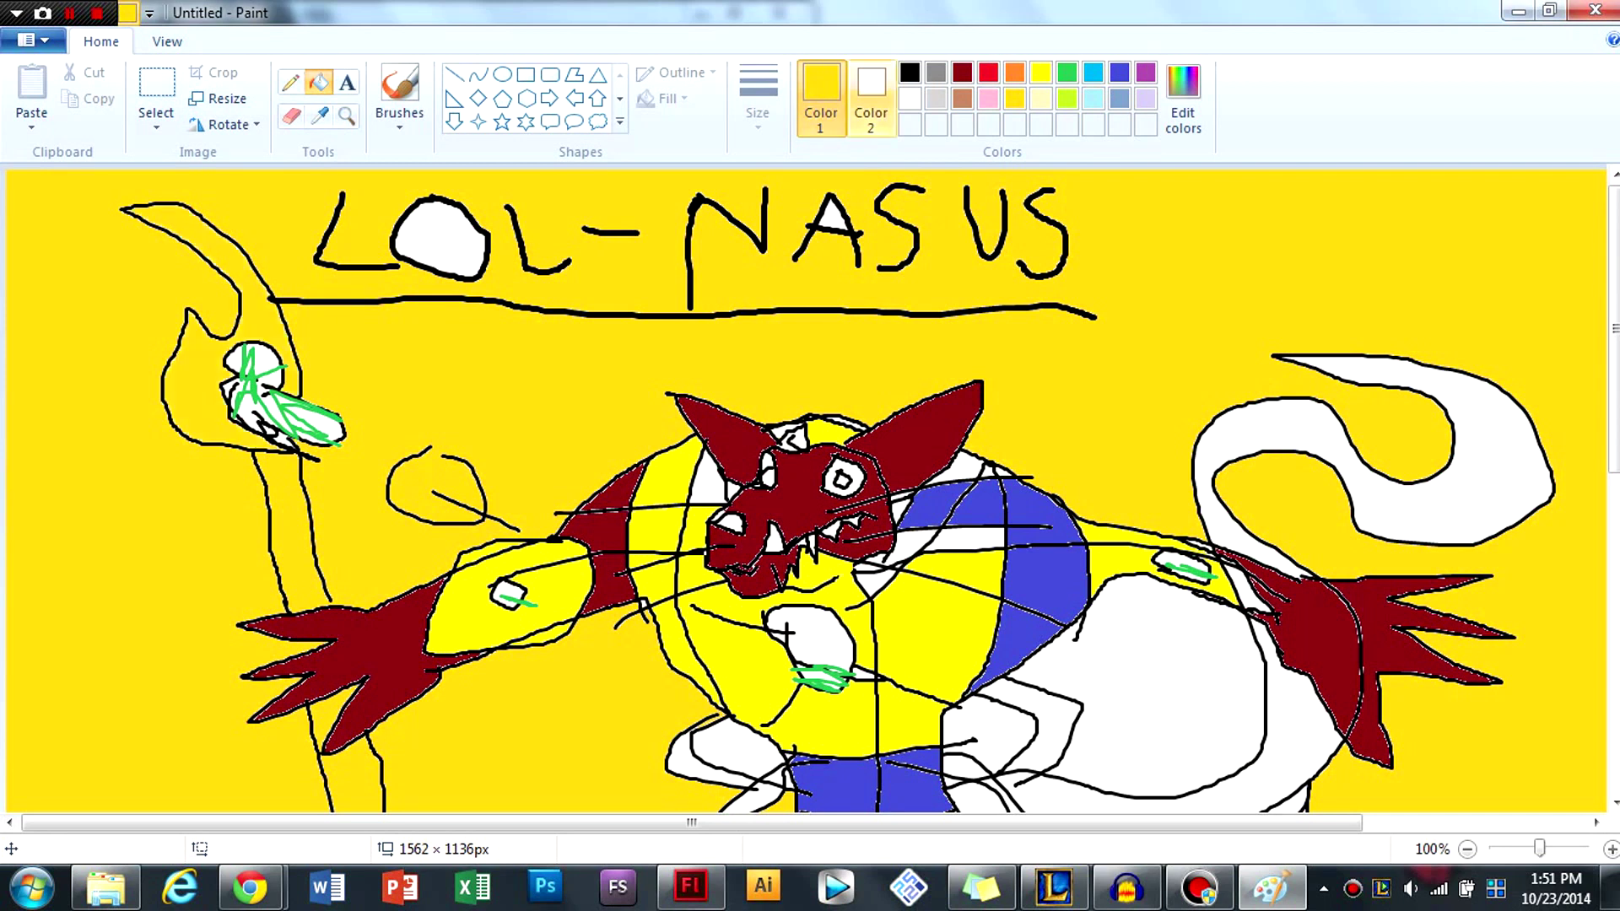
Step: Fill the ornament on the staff head, including its green scribbles, with pink
left_click(314, 426)
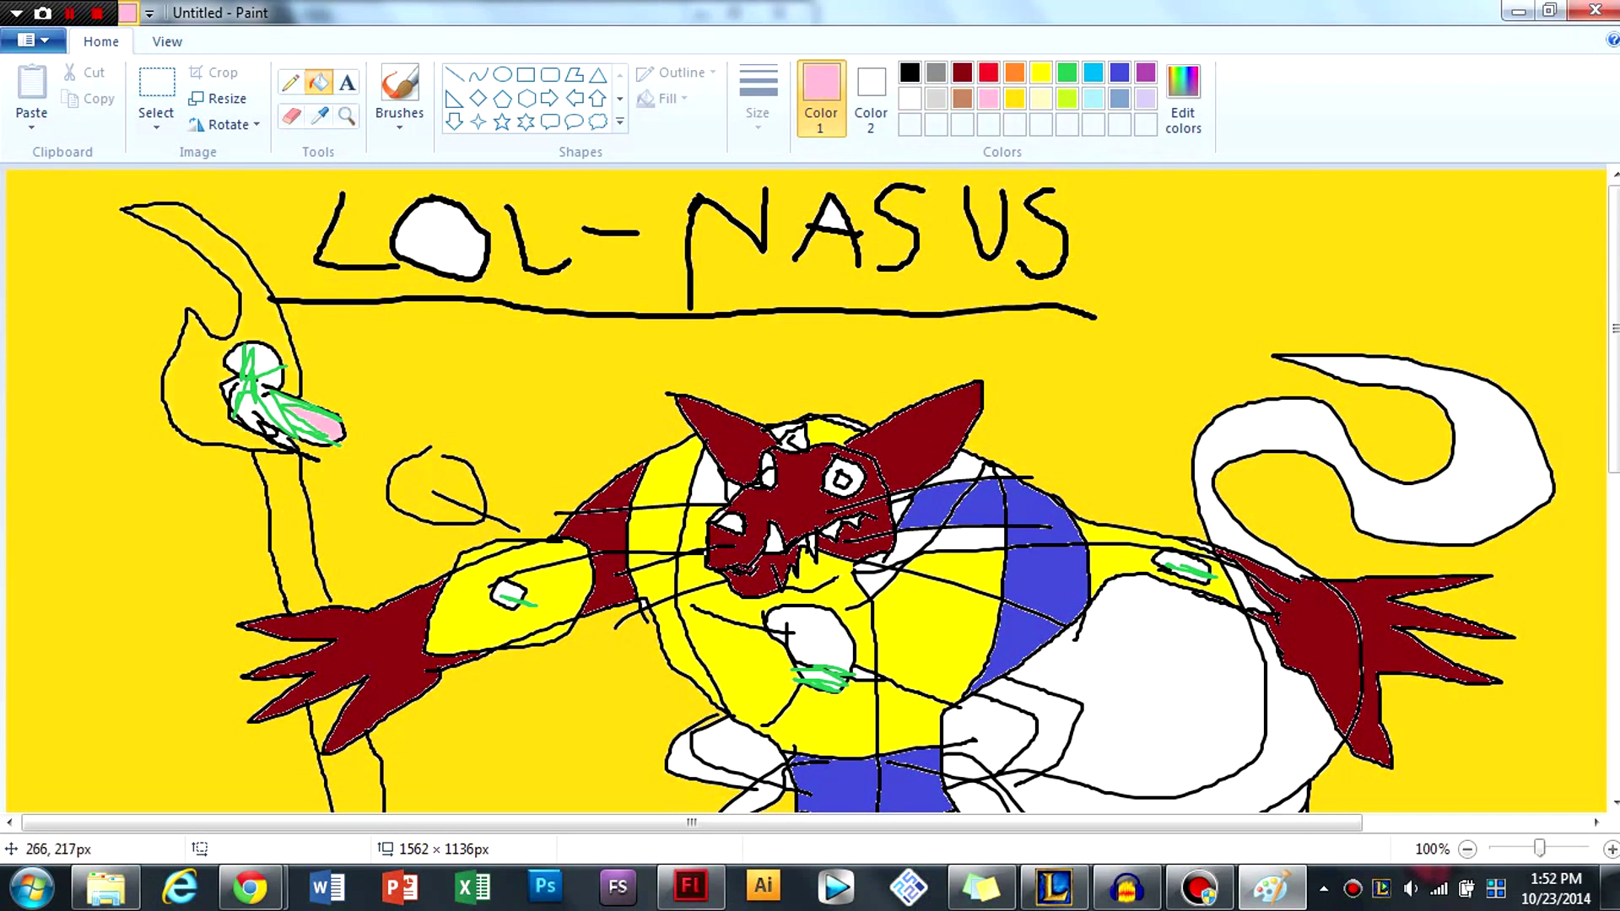
left_click(227, 393)
left_click(264, 354)
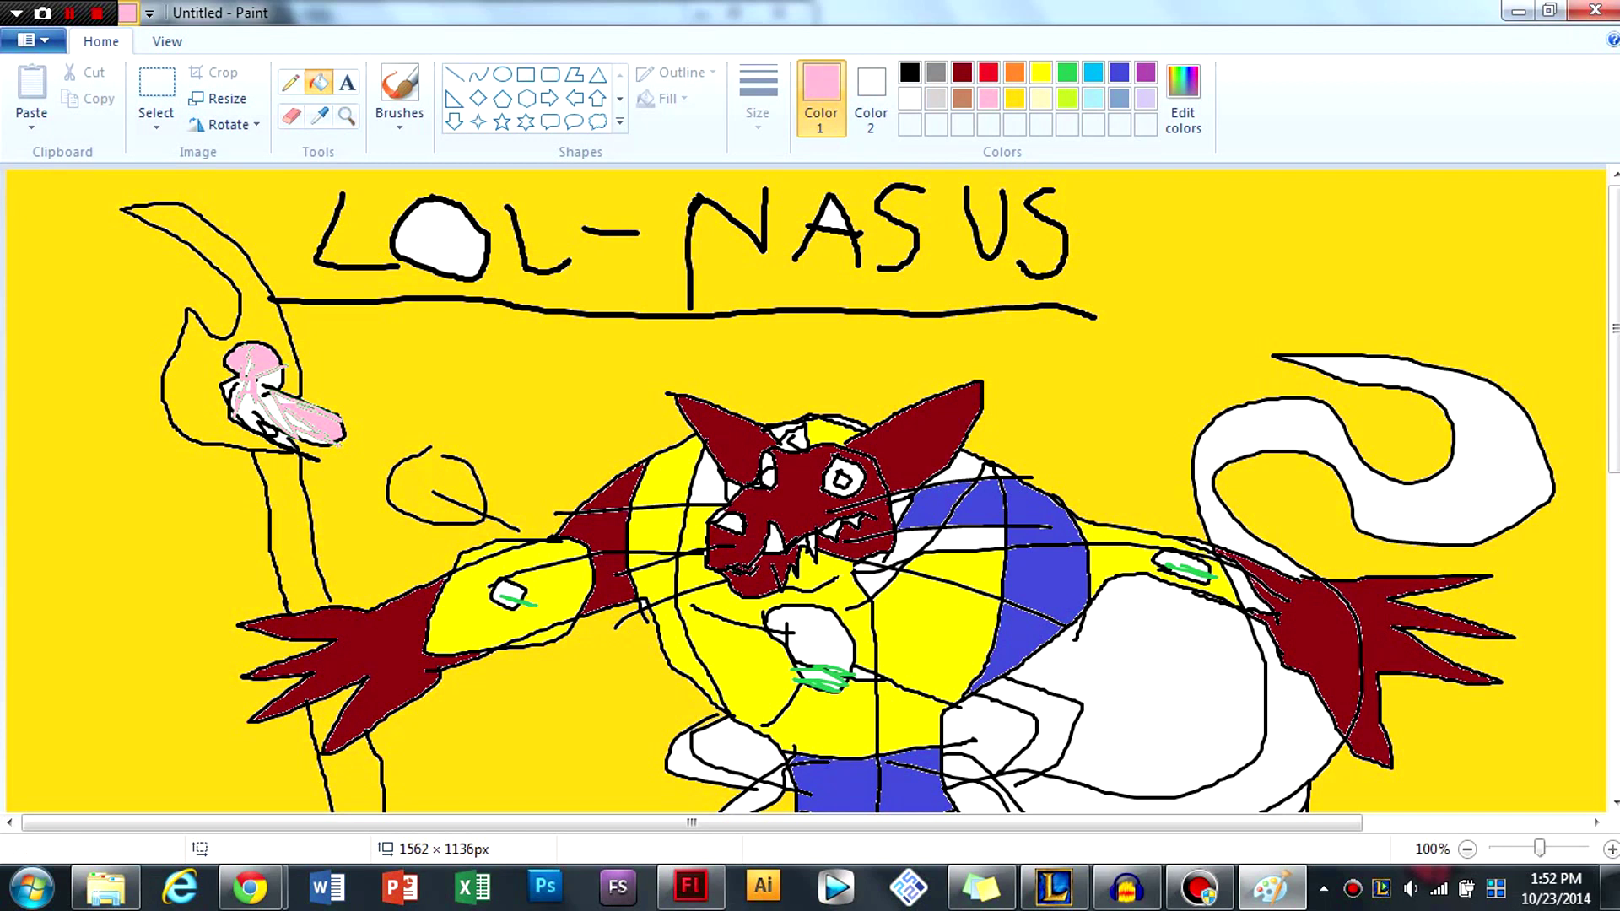
left_click(188, 337)
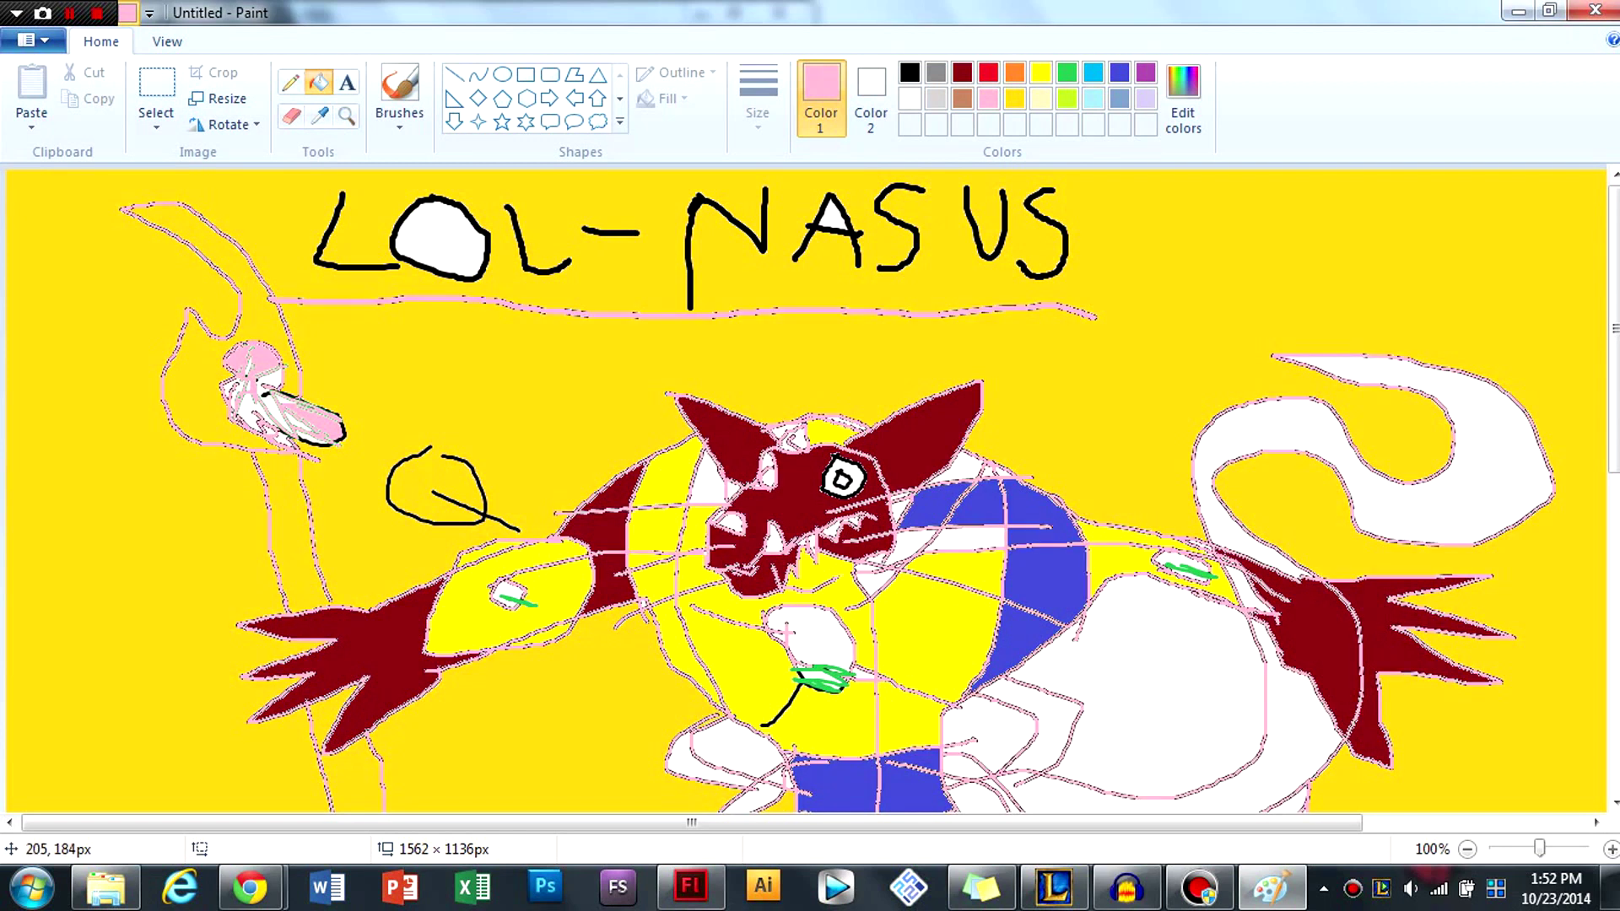
key("ctrl+z")
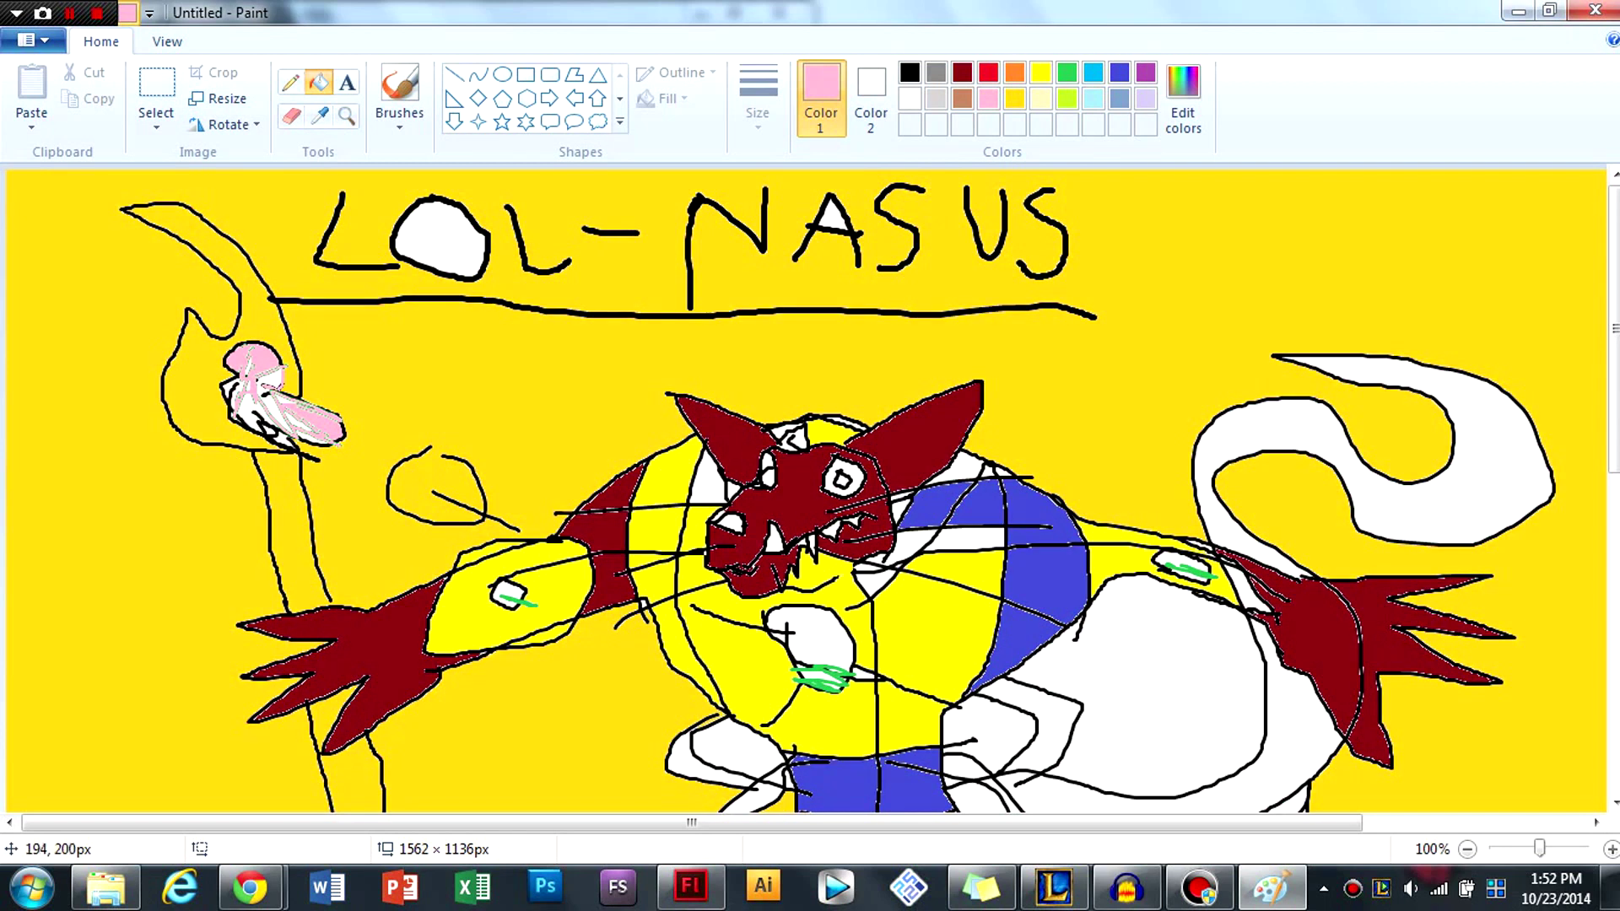
scroll(197, 340, "down", 5)
scroll(753, 182, "up", 5)
scroll(640, 217, "down", 2)
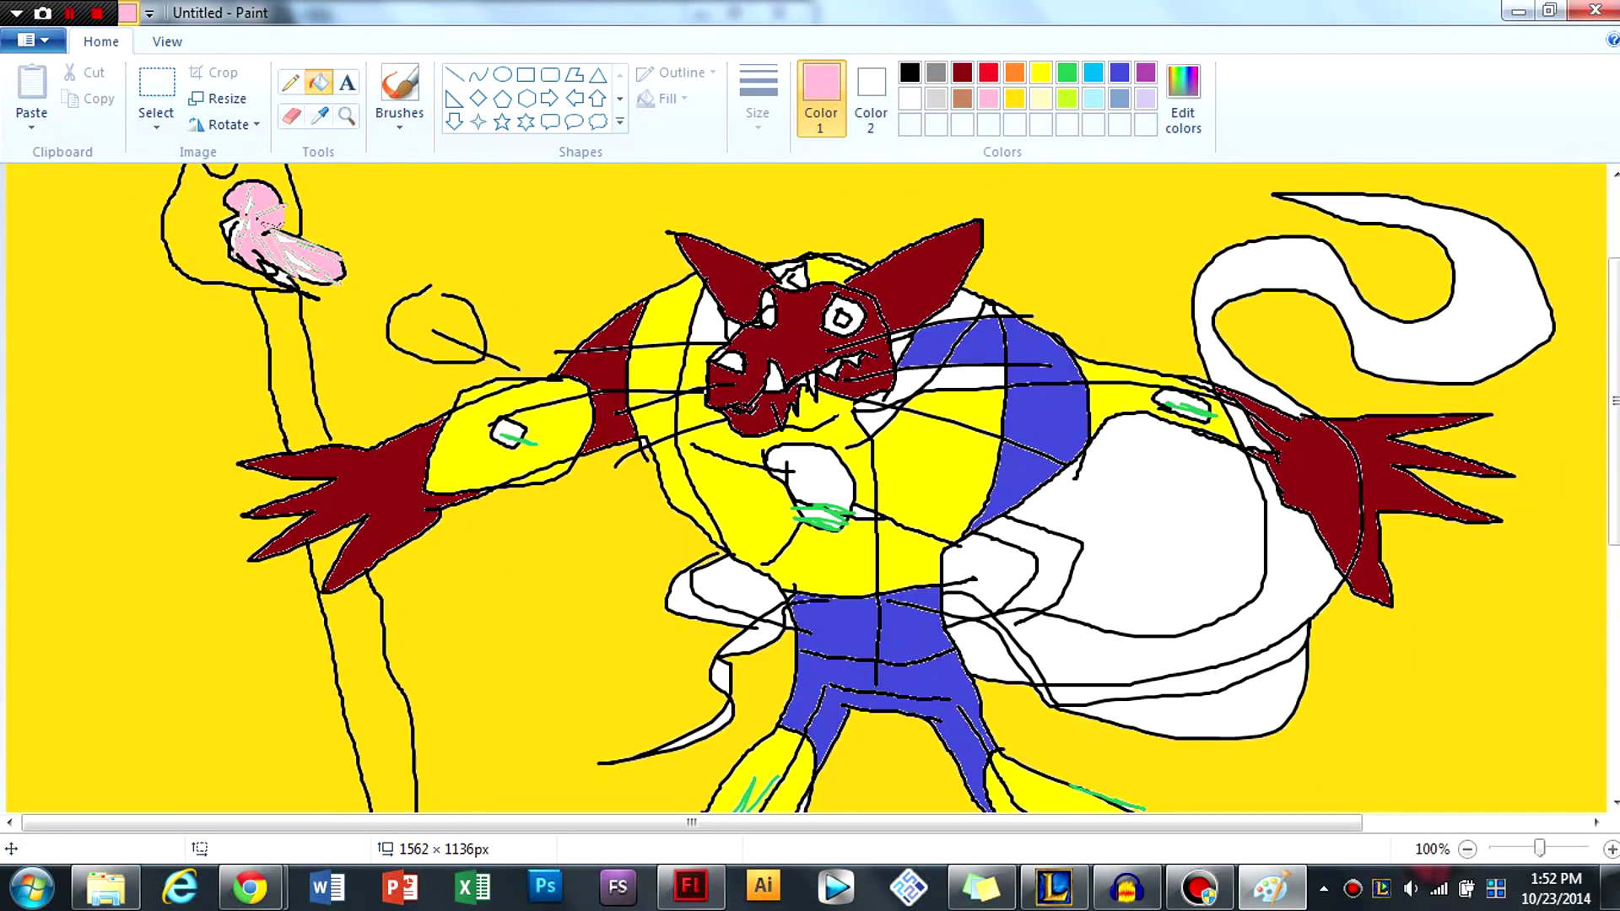
Step: Fill the gap enclosed by the tail and the inner parts of both hip guards with gold
left_click(1015, 98)
left_click(1122, 506)
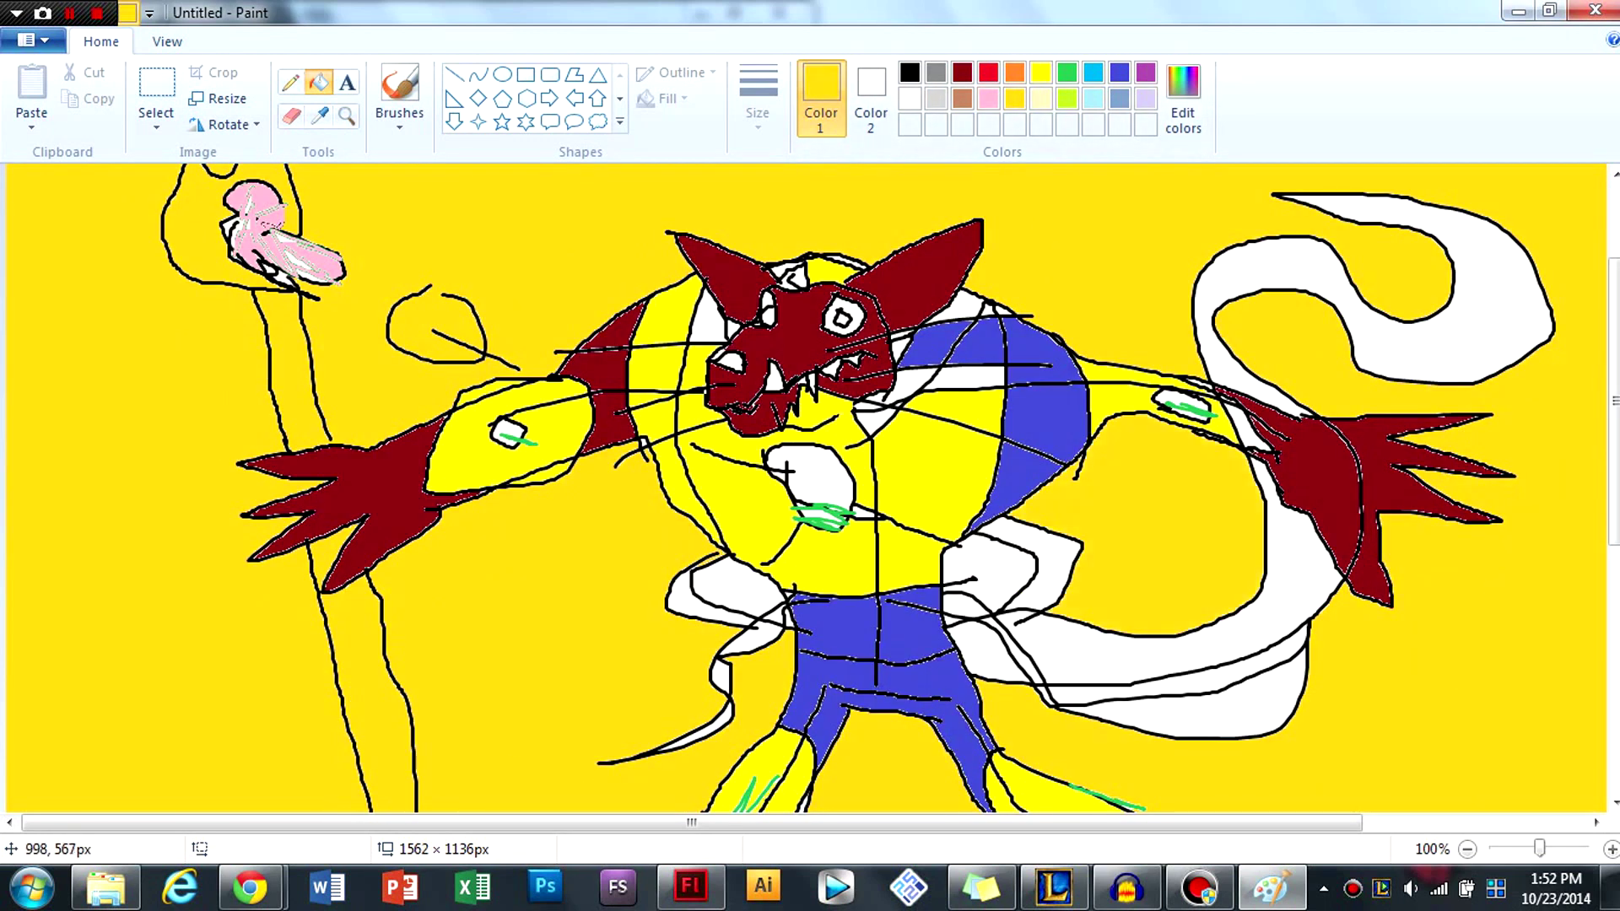
left_click(978, 574)
left_click(734, 586)
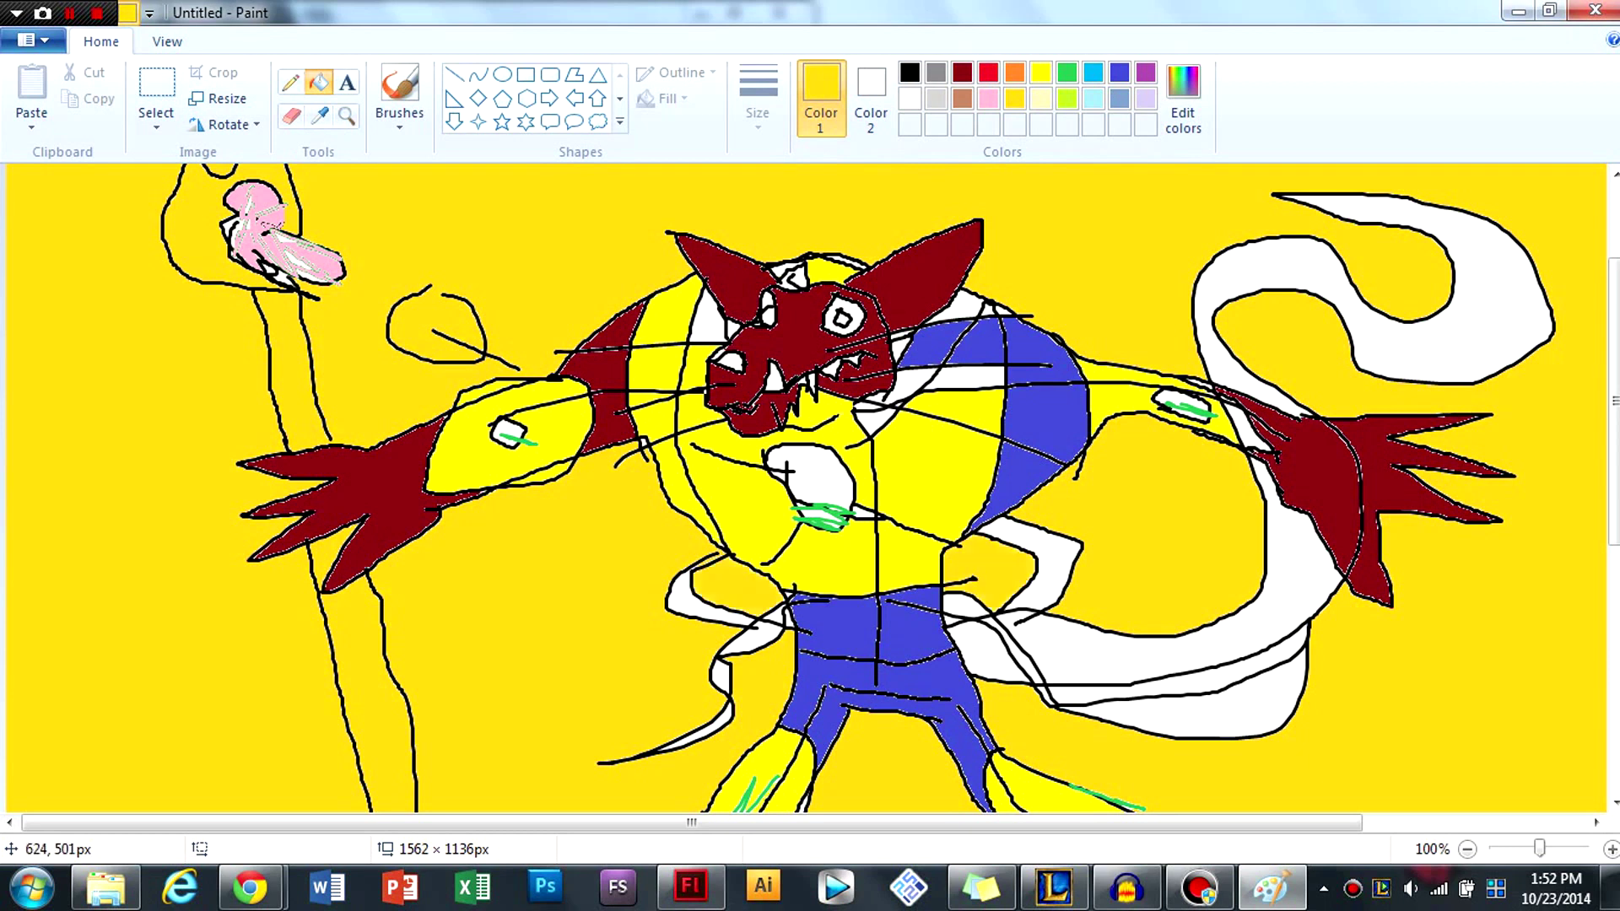
Step: Fill the outlined area beneath the curve of the tail with gold to match the background
left_click(1182, 675)
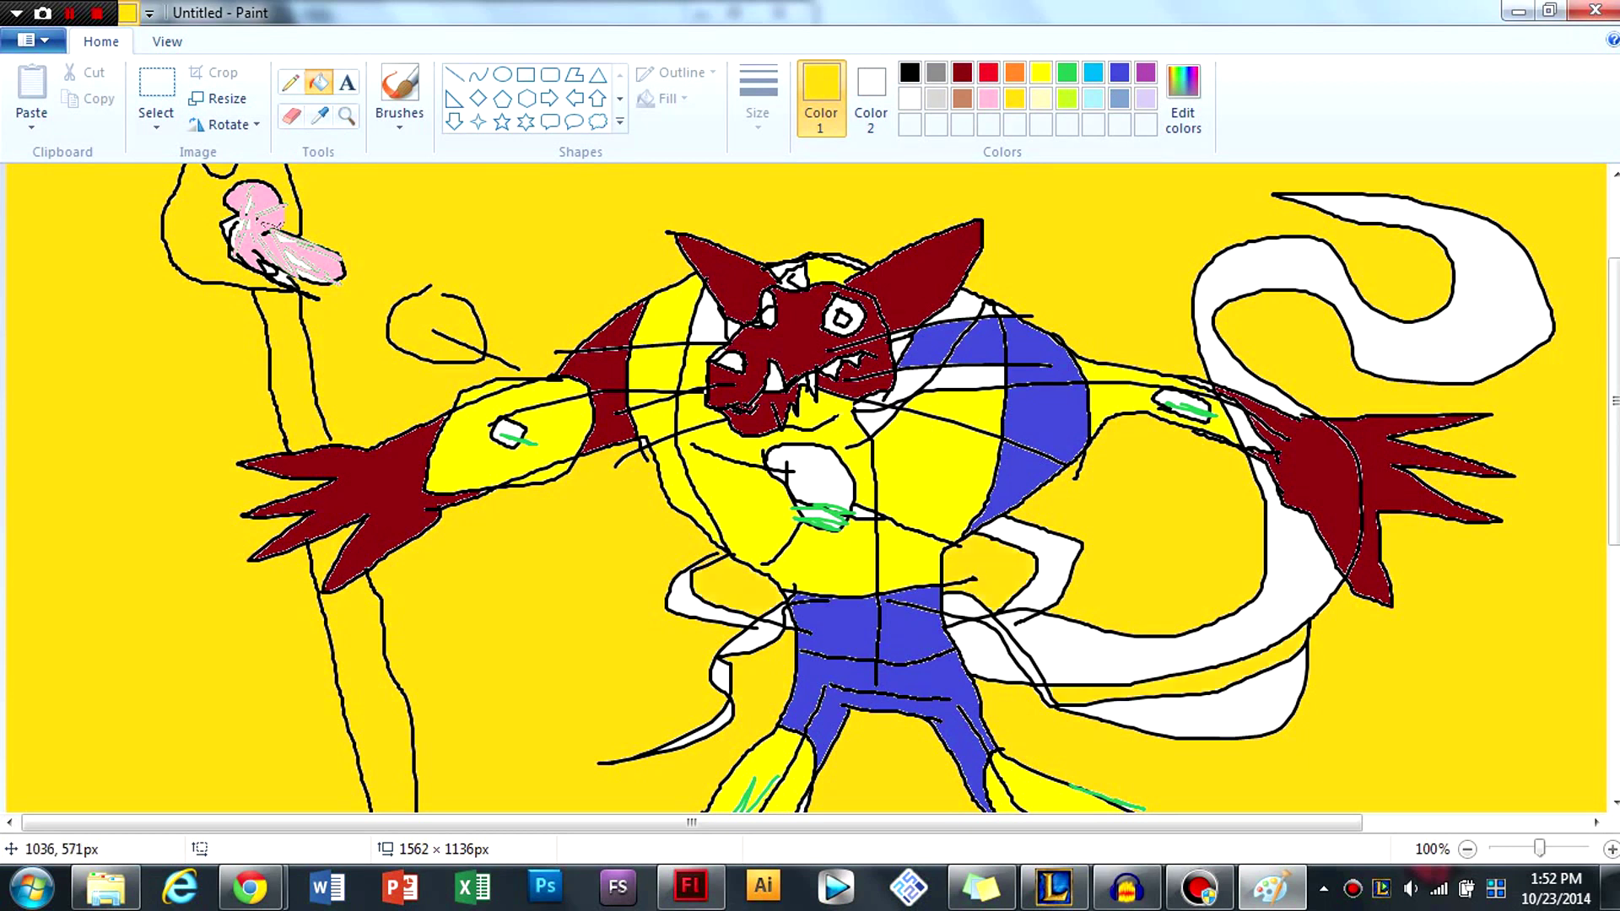
left_click(1181, 711)
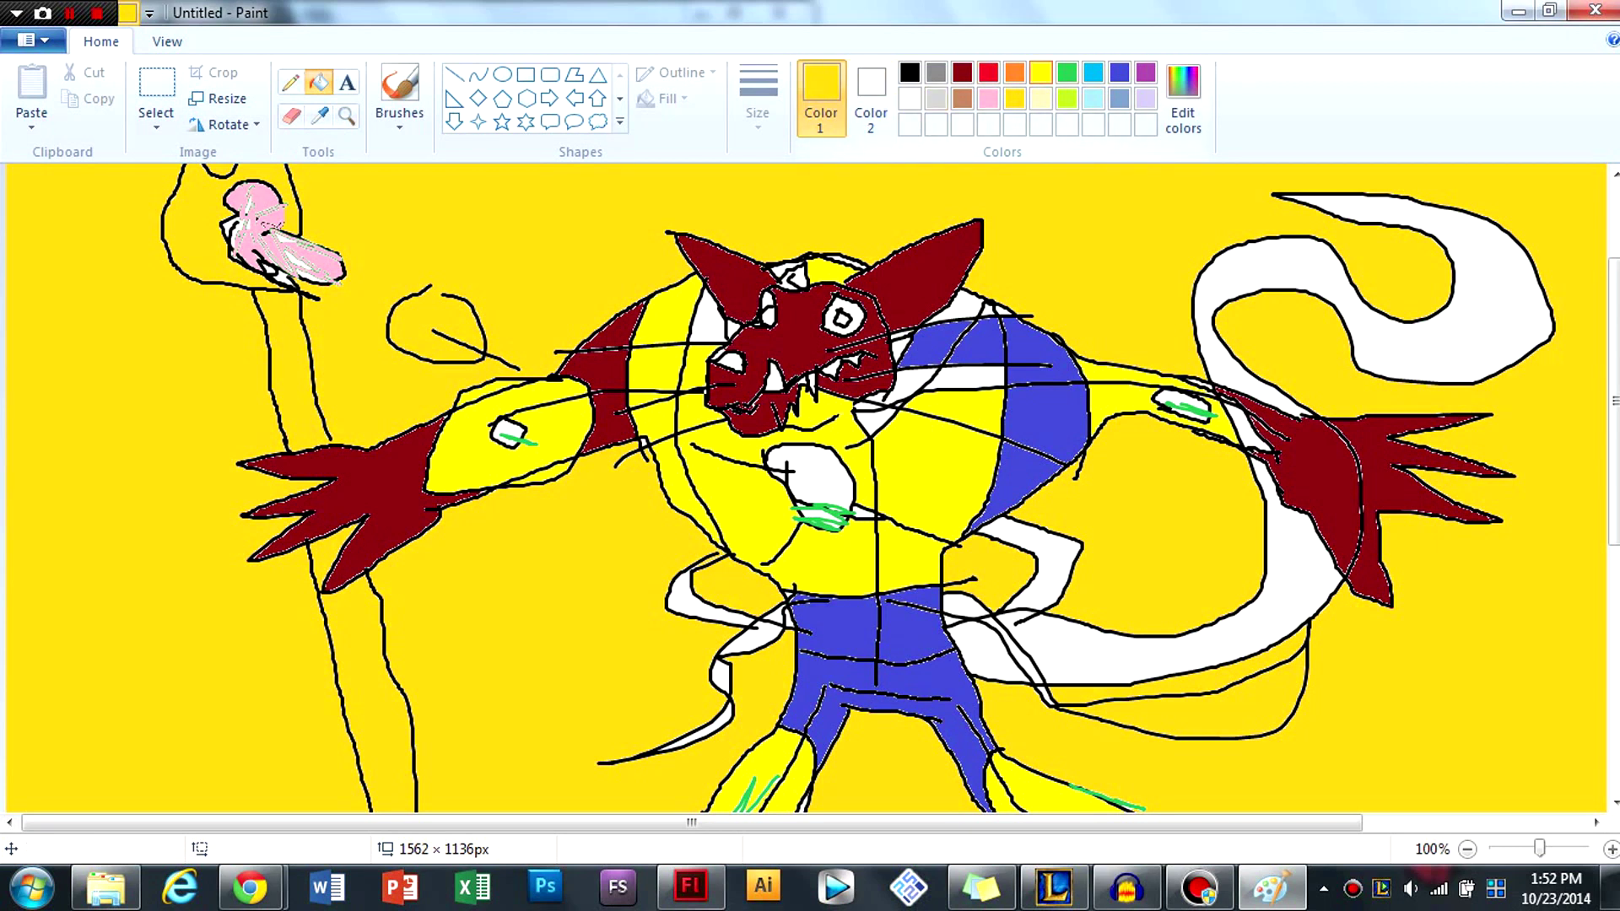
left_click(1040, 72)
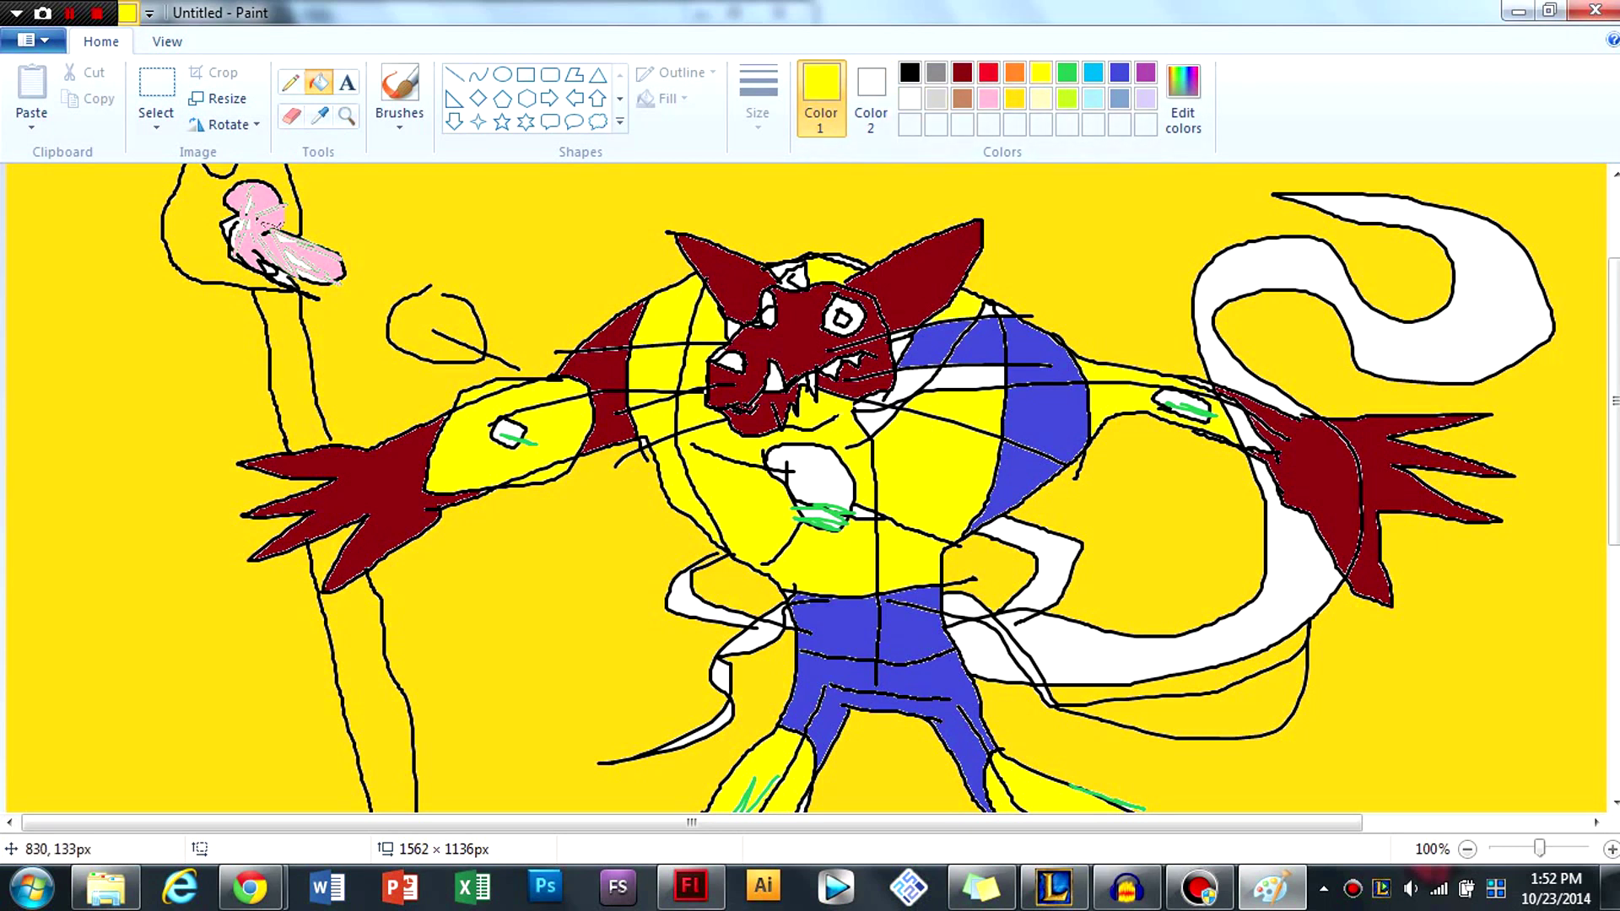
Step: Fill the nose with black and the pupils of both eyes with red
left_click(909, 72)
left_click(730, 363)
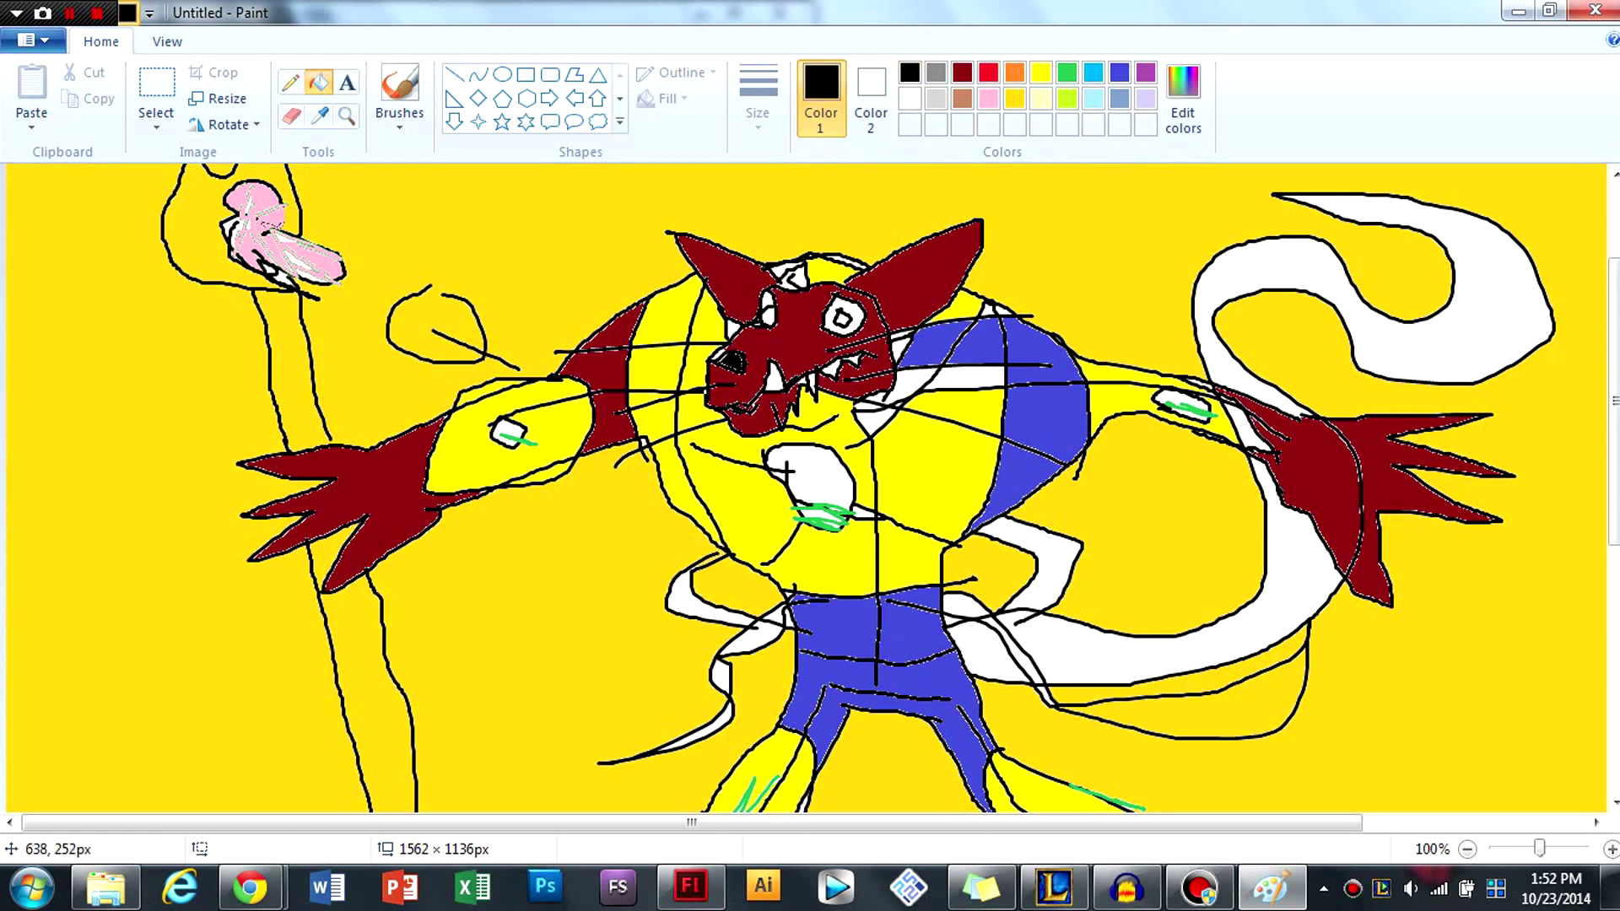
left_click(988, 72)
left_click(841, 319)
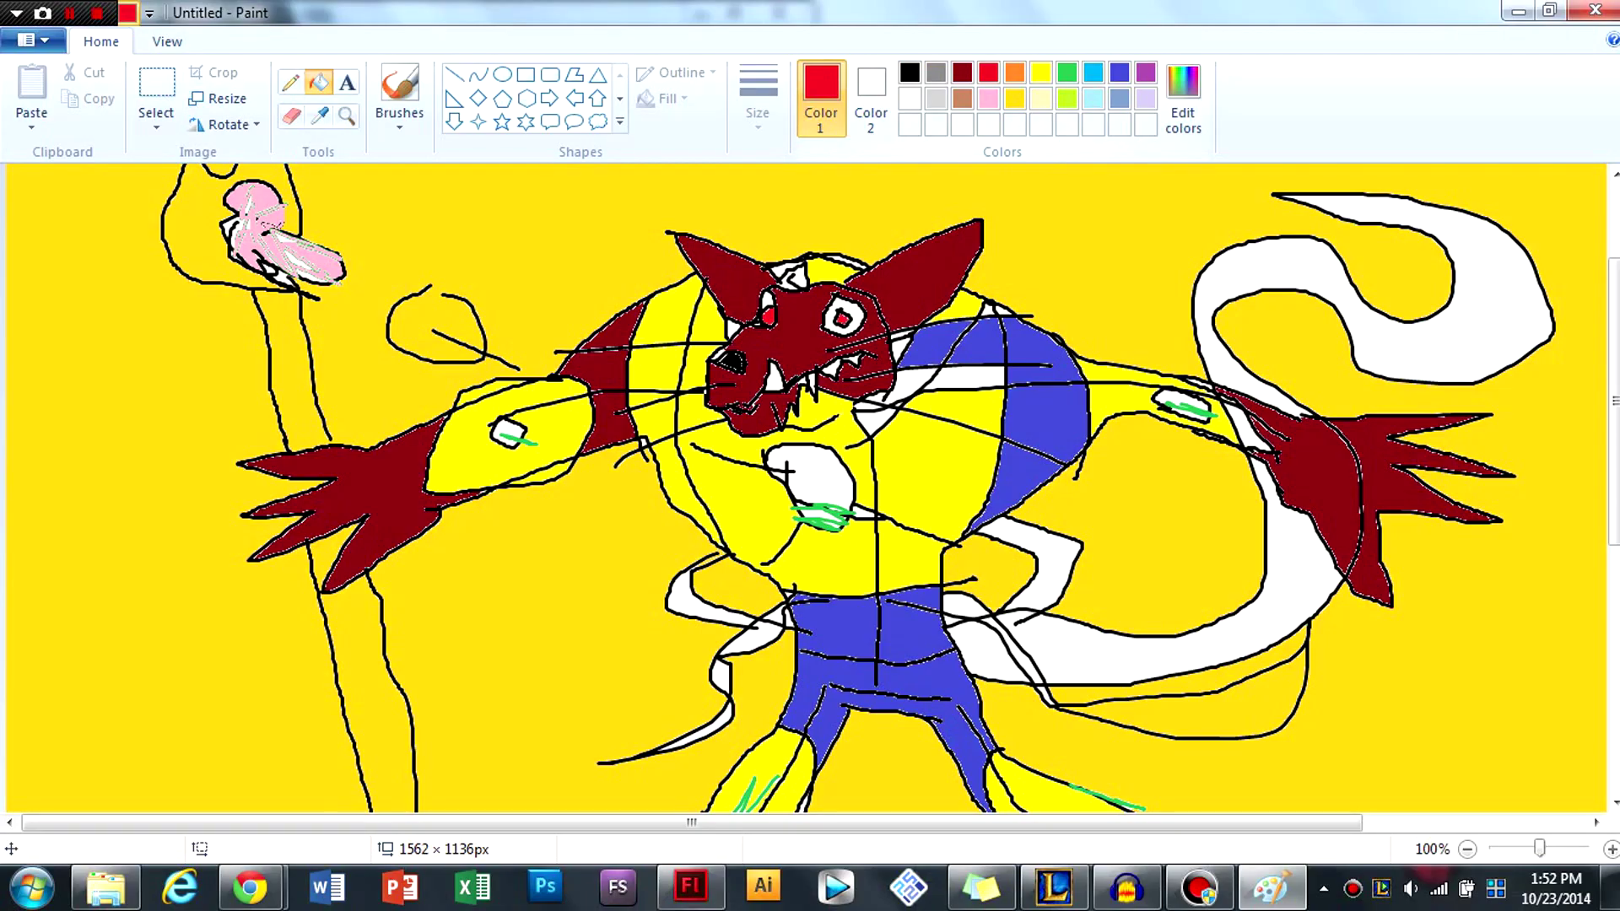
Step: Fill the forehead ornament and the white chest gaps beside the jaw with yellow, and the chest gem with green
left_click(1040, 72)
left_click(793, 279)
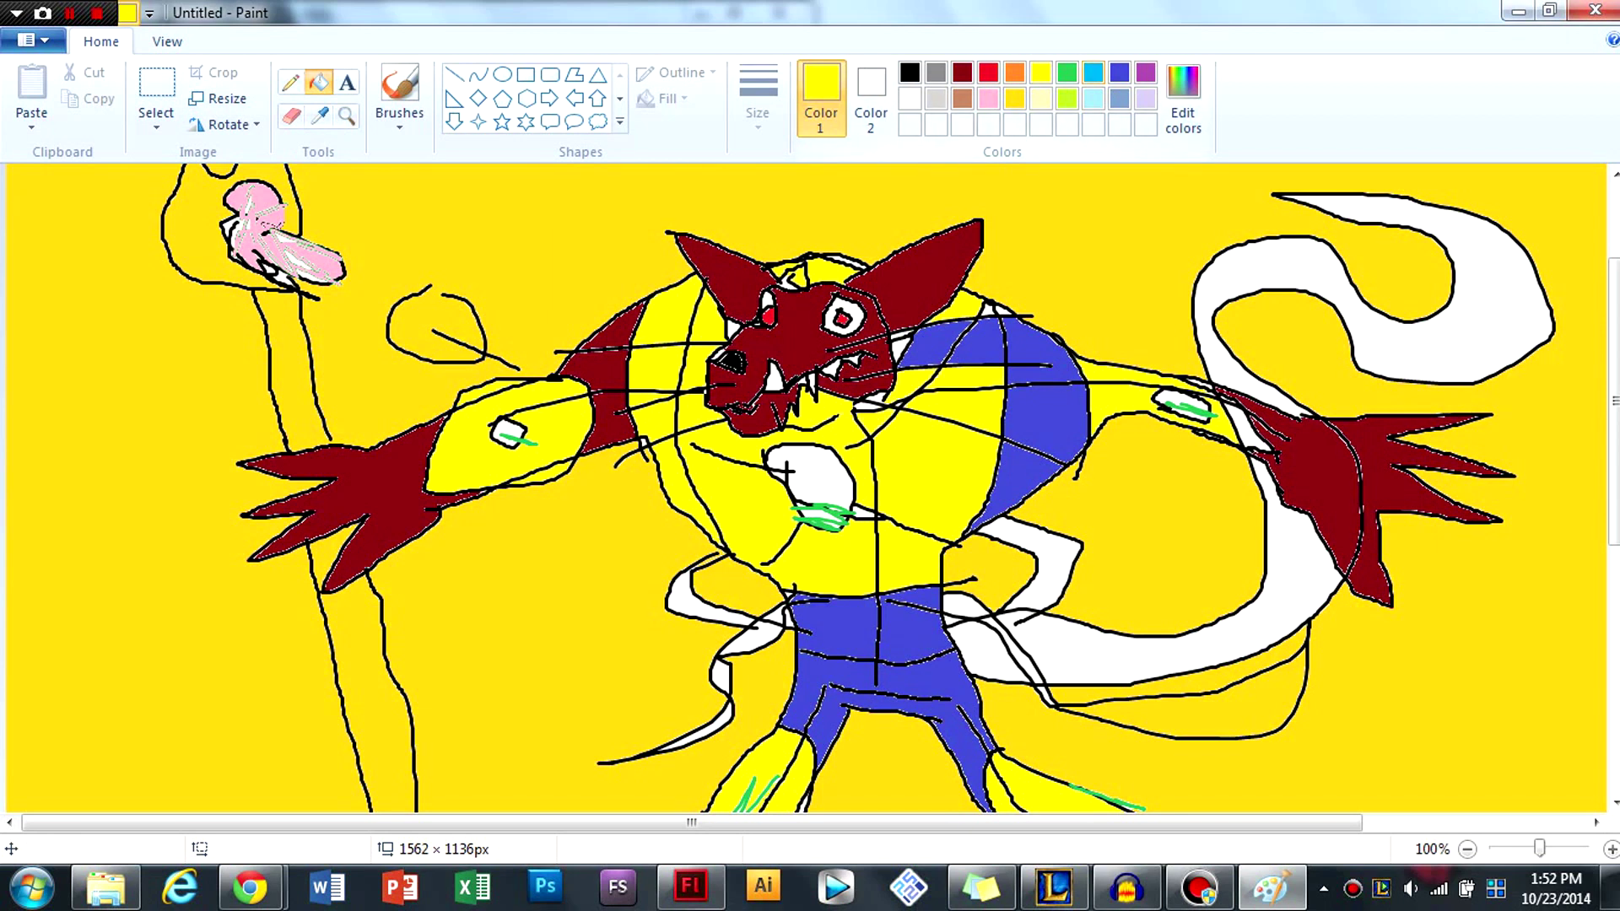
left_click(1068, 72)
left_click(810, 473)
scroll(760, 363, "down", 3)
scroll(802, 489, "up", 3)
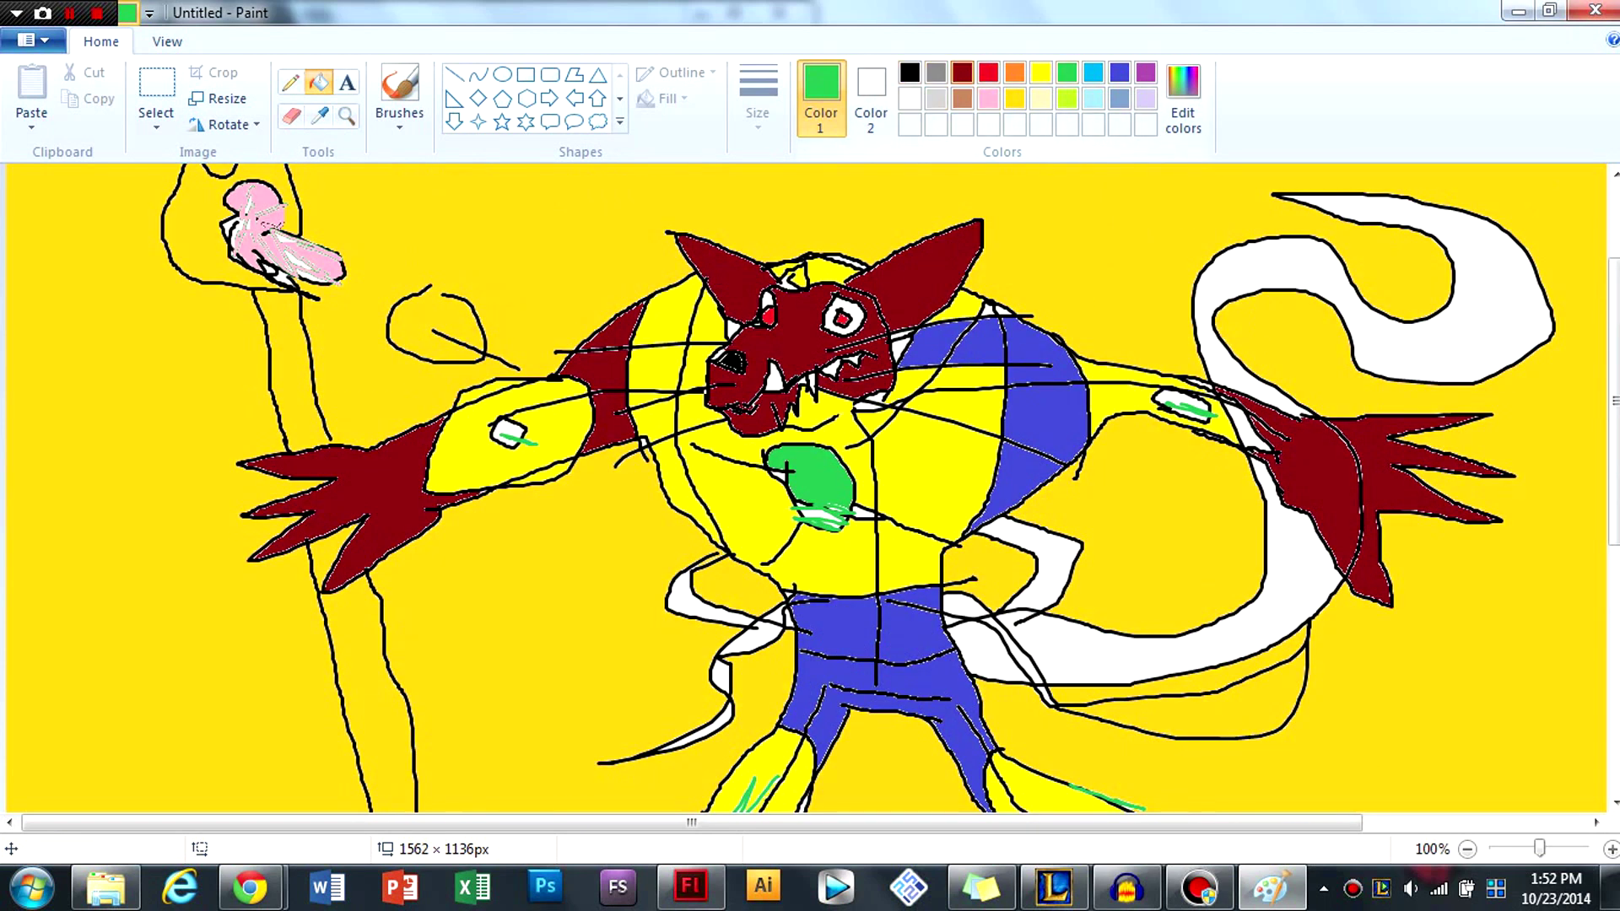
Step: Fill the whole tail with dark red, including its base at the hip and the white sliver at the wrist
left_click(962, 73)
left_click(1108, 644)
left_click(1243, 249)
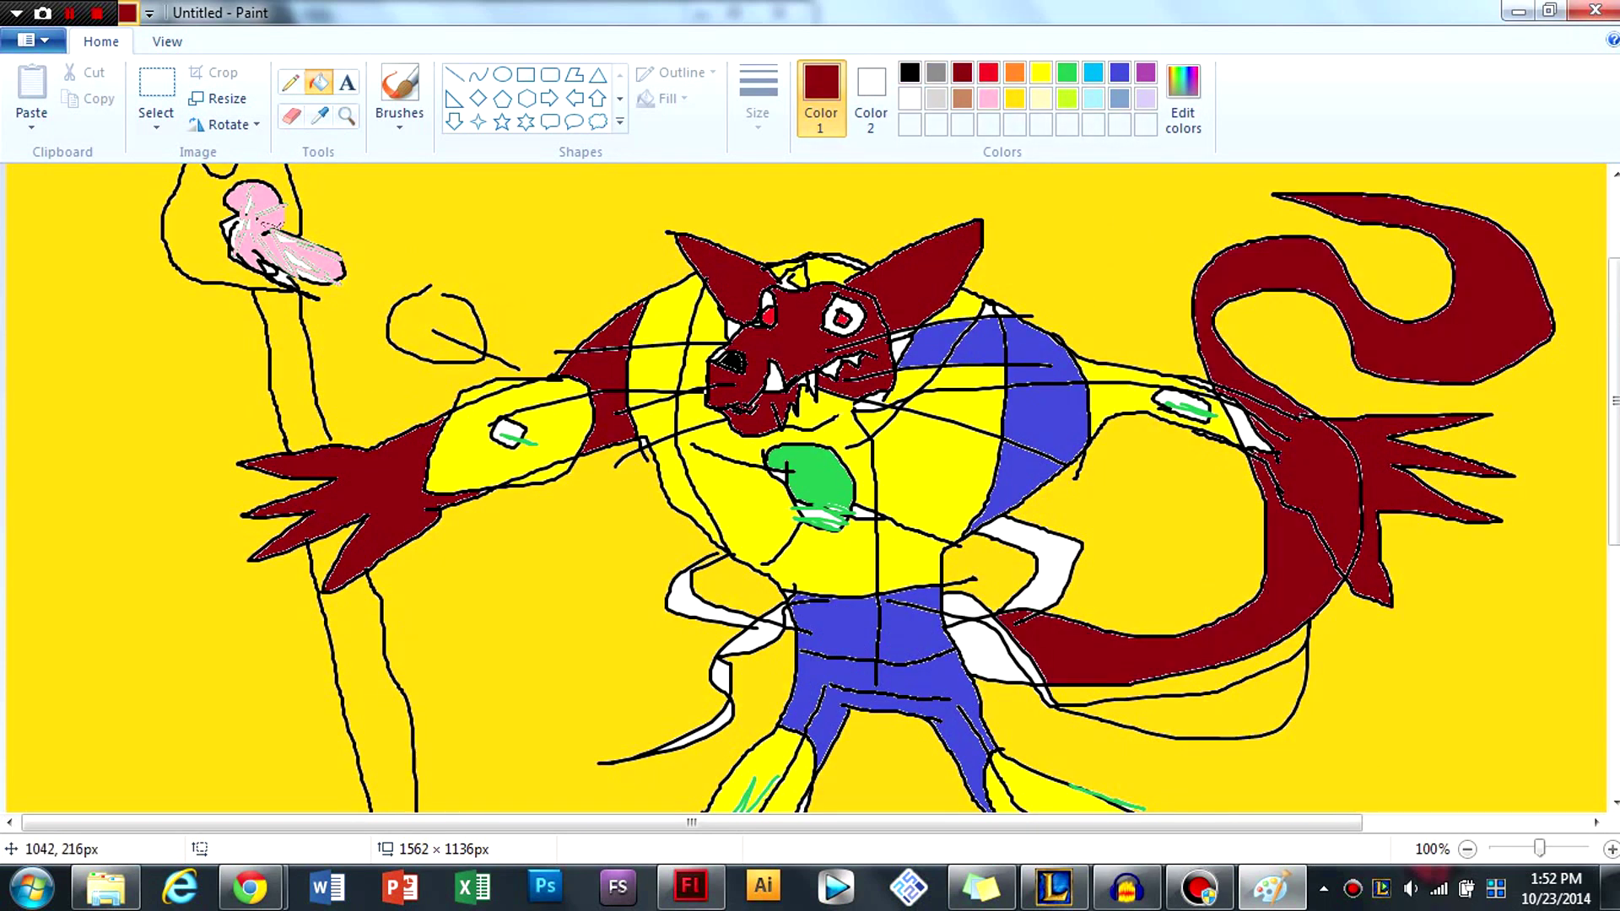
left_click(1246, 420)
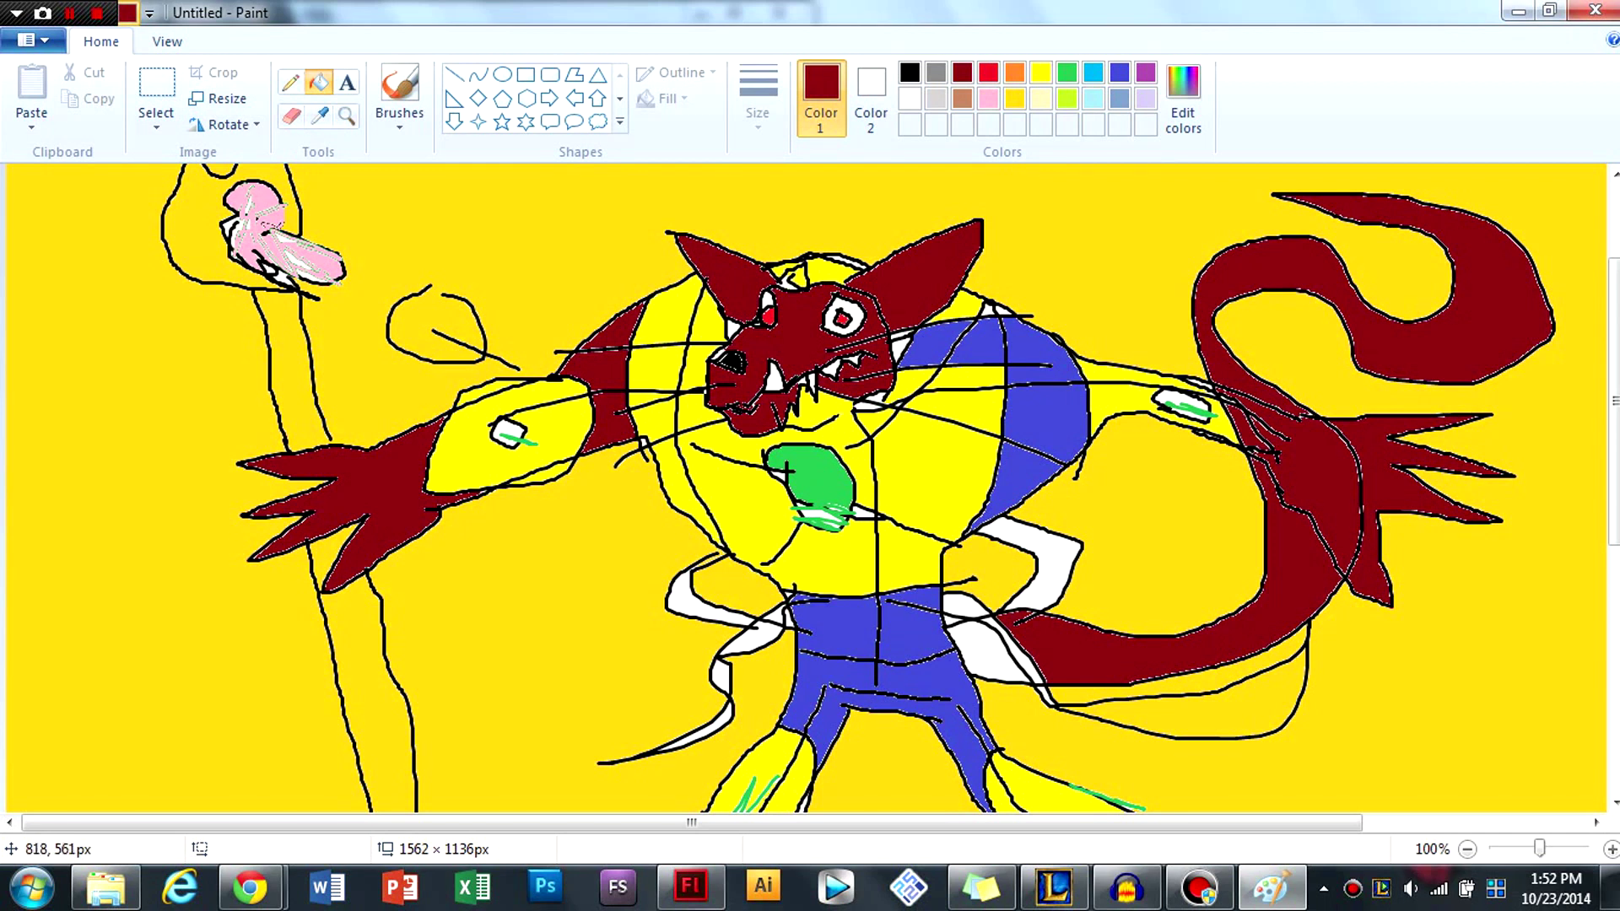
left_click(1004, 652)
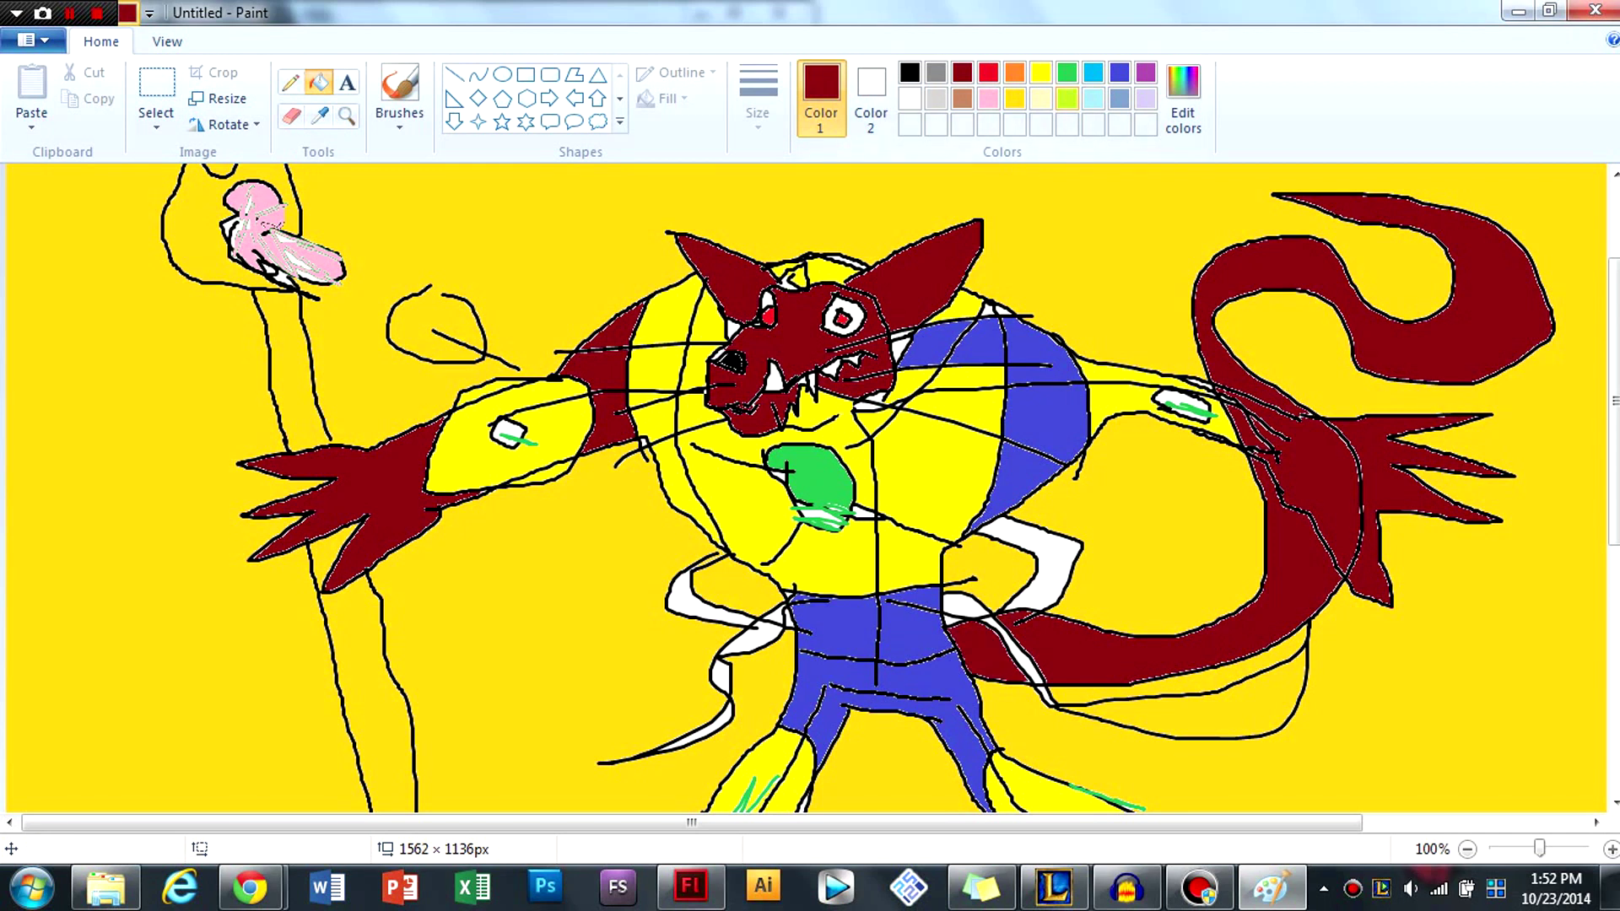
Step: Fill the hip guards and the cloth strips trailing from both sides of the waist with light yellow
left_click(1040, 98)
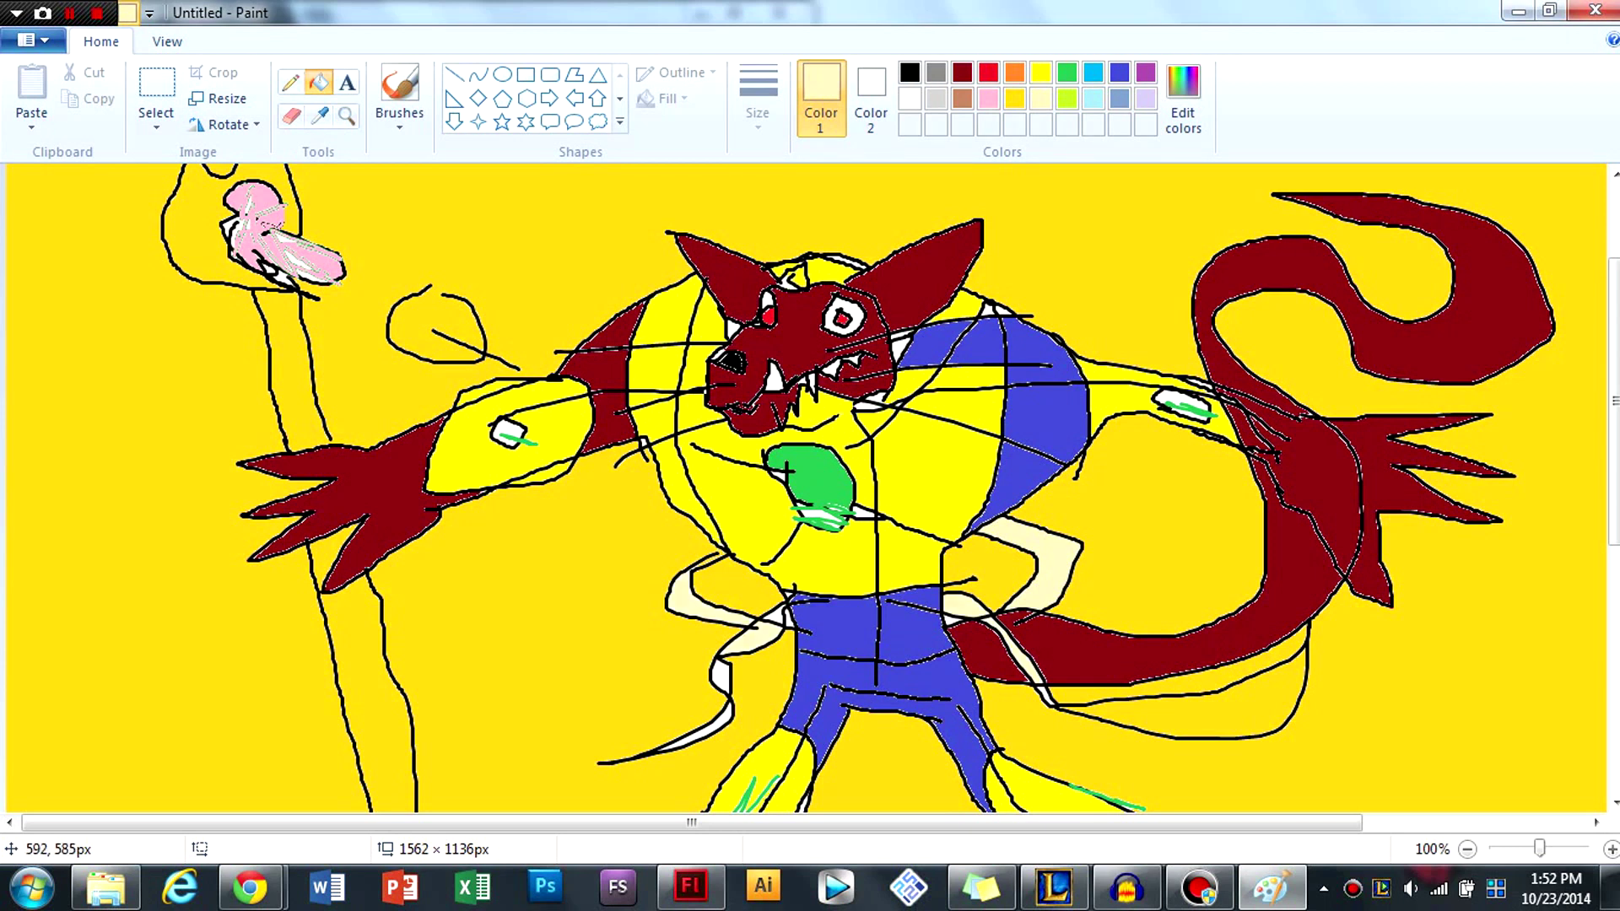
scroll(613, 708, "down", 5)
scroll(520, 556, "up", 5)
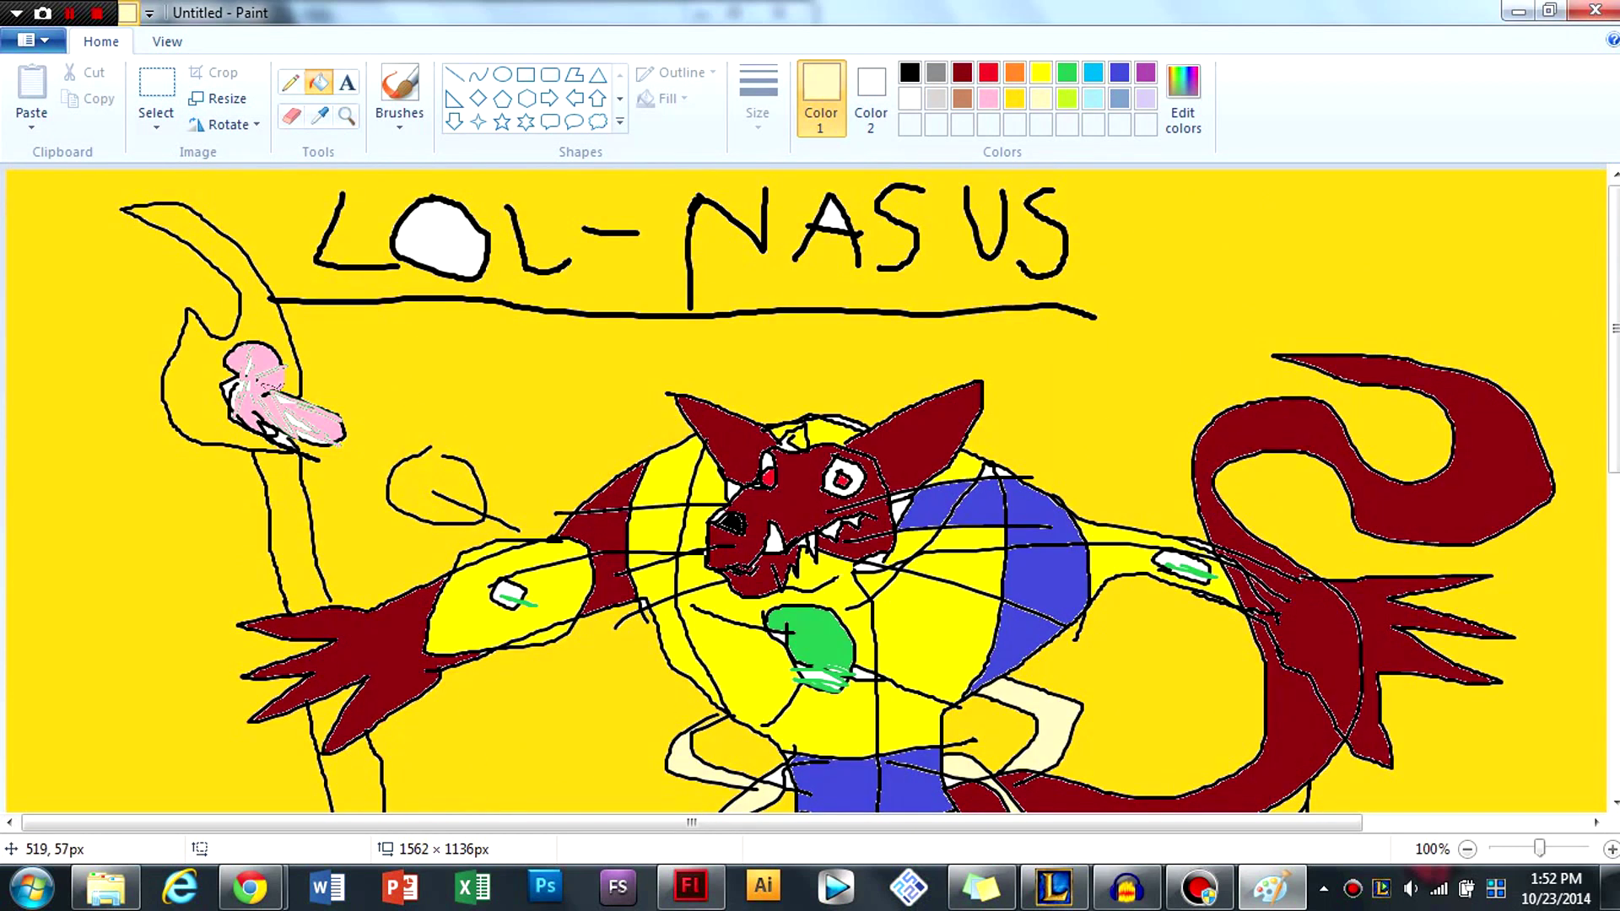
Step: Fill the inside of the letter O in the "LOL-NASUS" title with light yellow
left_click(438, 237)
scroll(922, 381, "down", 3)
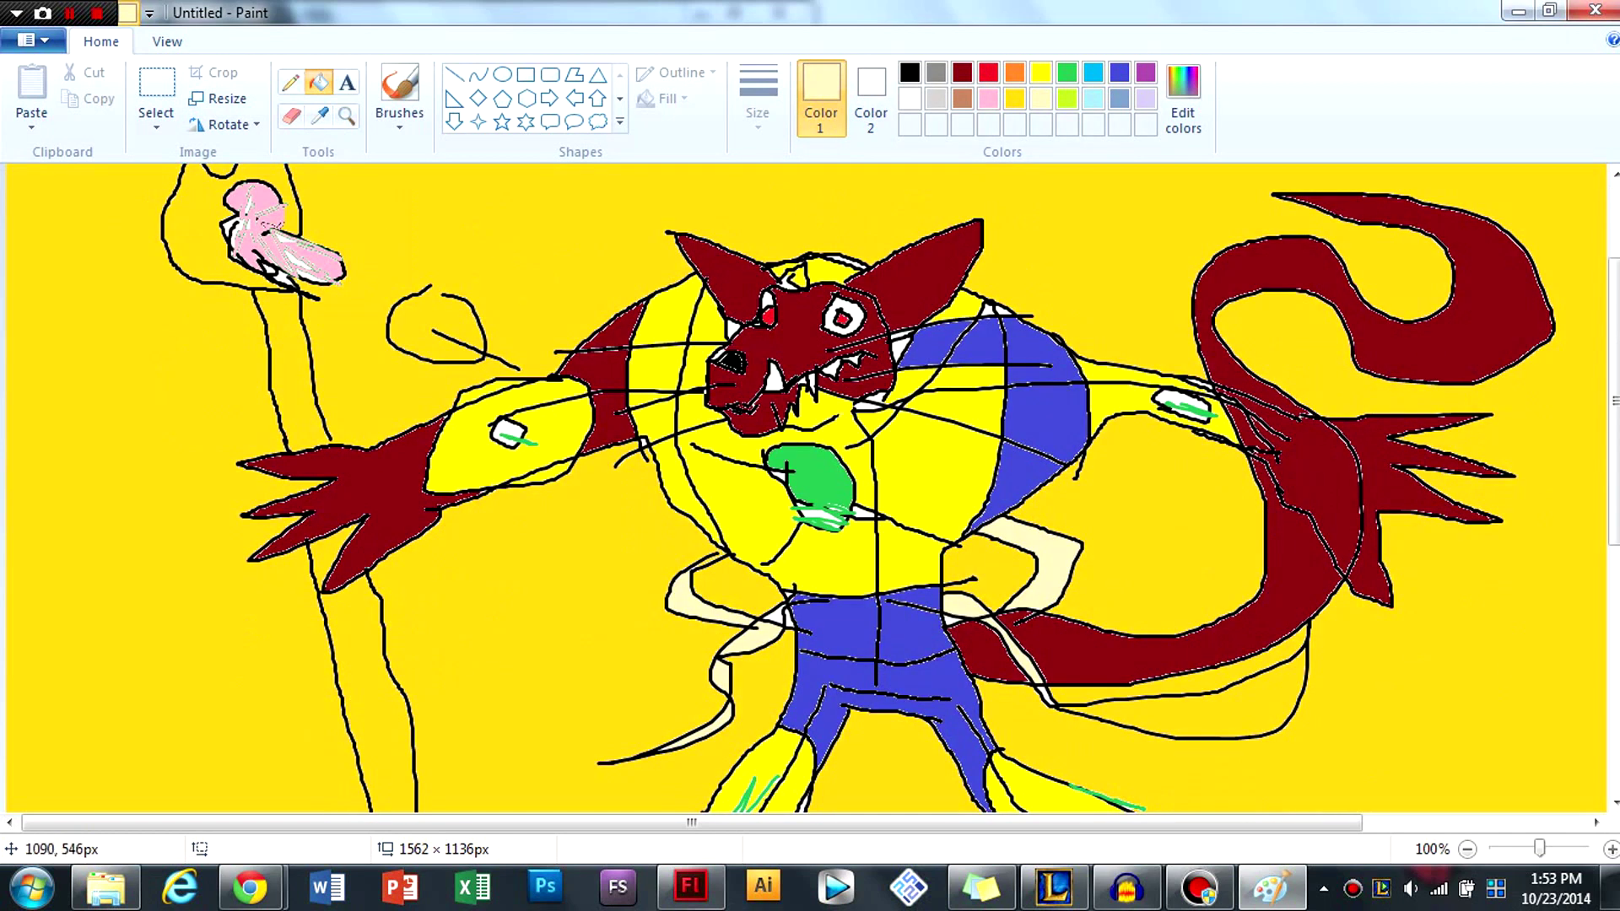
left_click(1467, 849)
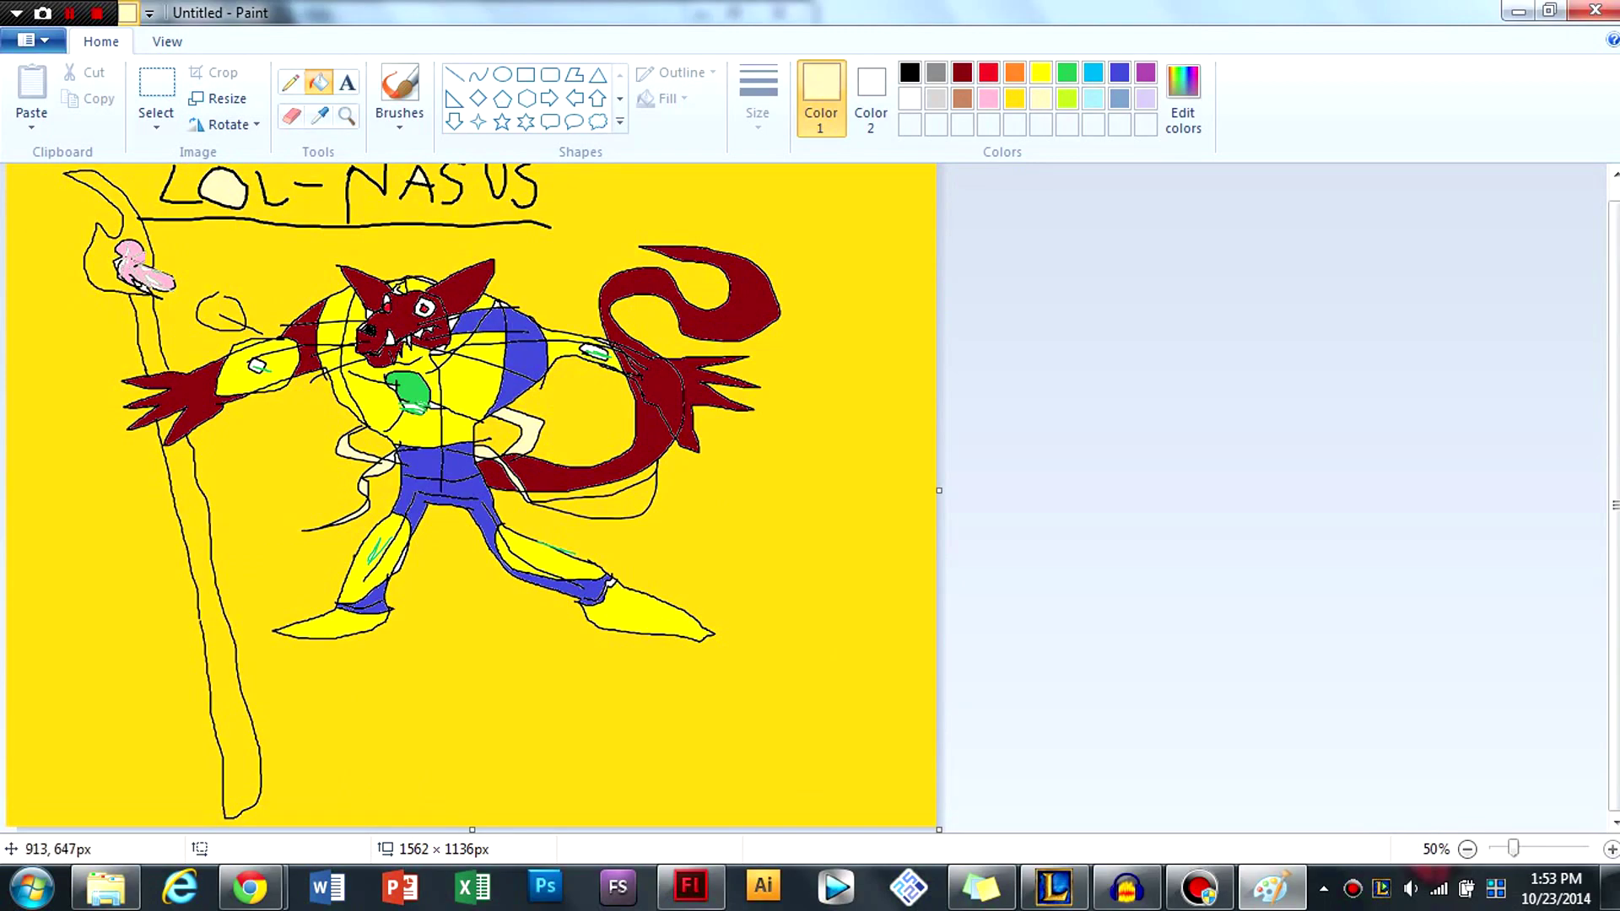